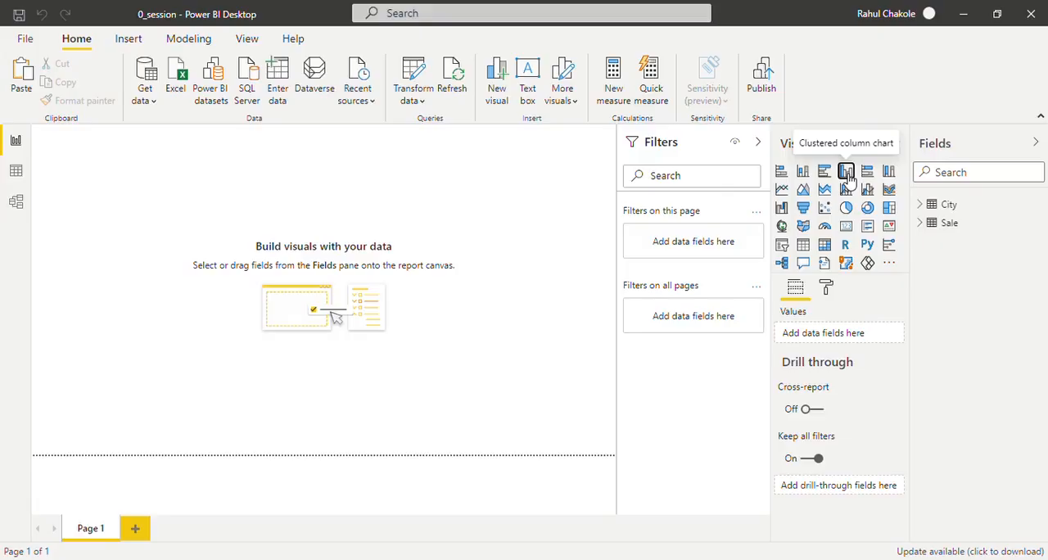
- Add a clustered column chart to the report page and enlarge it to cover over half the page's width
{"action": "left_click", "coordinate": [846, 172]}
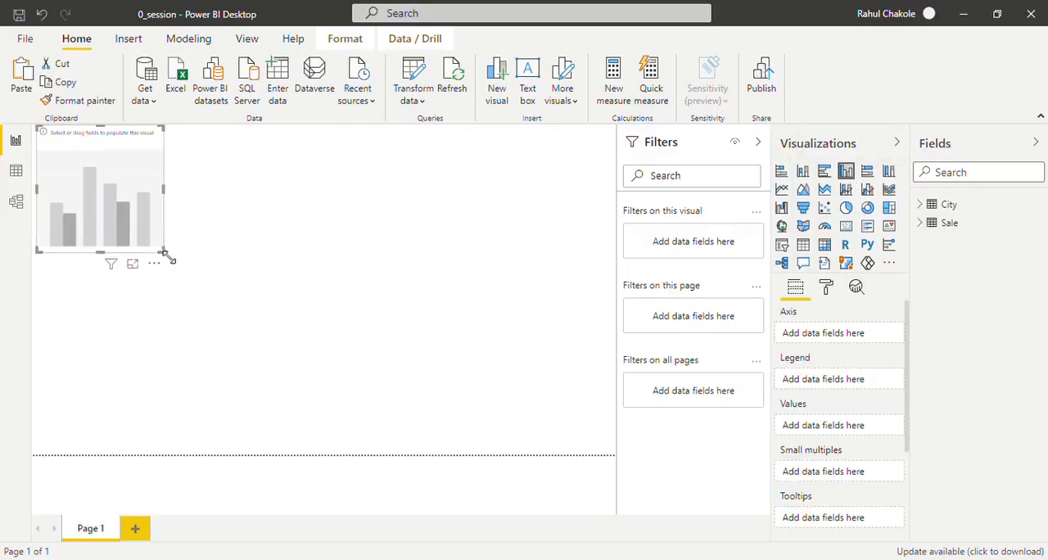
{"action": "left_click_drag", "start_coordinate": [165, 254], "coordinate": [391, 399]}
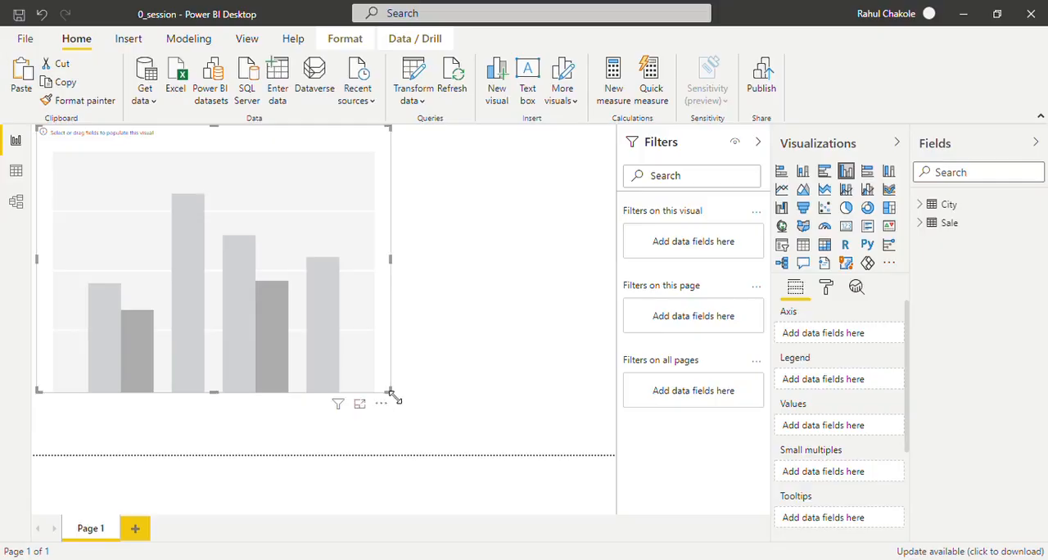
{"action": "left_click", "coordinate": [527, 226]}
{"action": "left_click", "coordinate": [925, 206]}
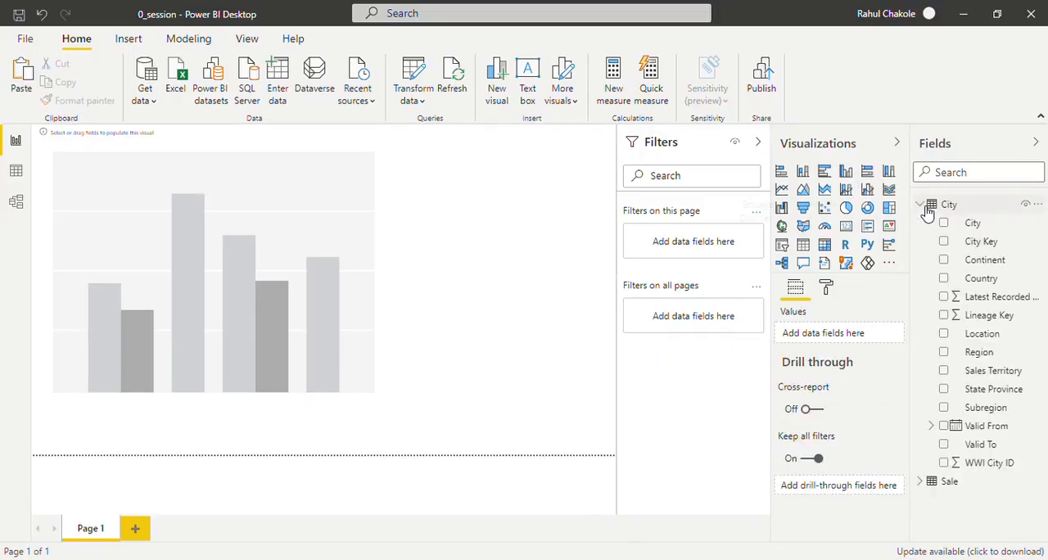
{"action": "left_click", "coordinate": [944, 371]}
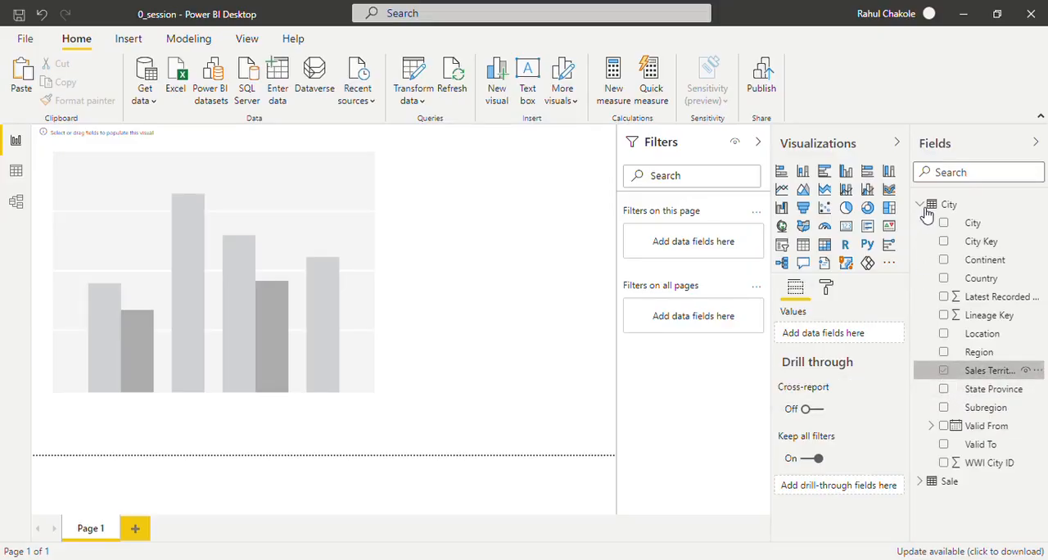
{"action": "left_click", "coordinate": [921, 206]}
{"action": "left_click", "coordinate": [923, 224]}
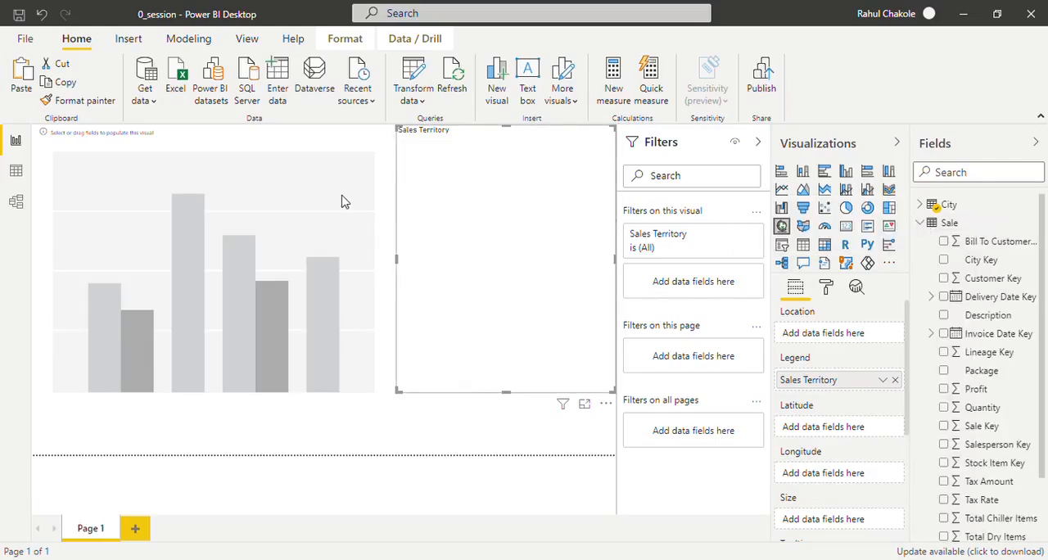
{"action": "key", "text": "Delete"}
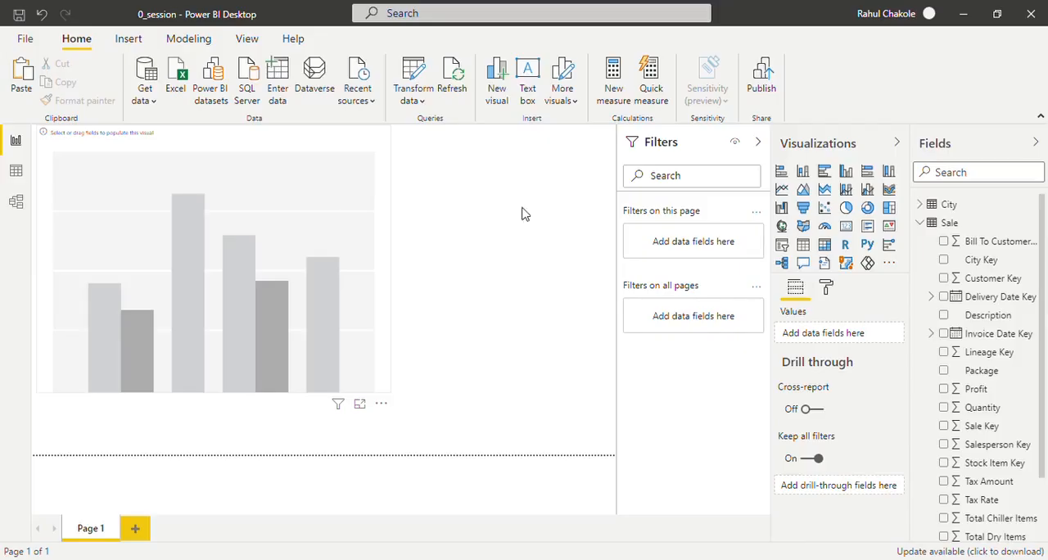
- Plot Profit from the Sale table by Sales Territory from the City table in the column chart
{"action": "left_click", "coordinate": [953, 392]}
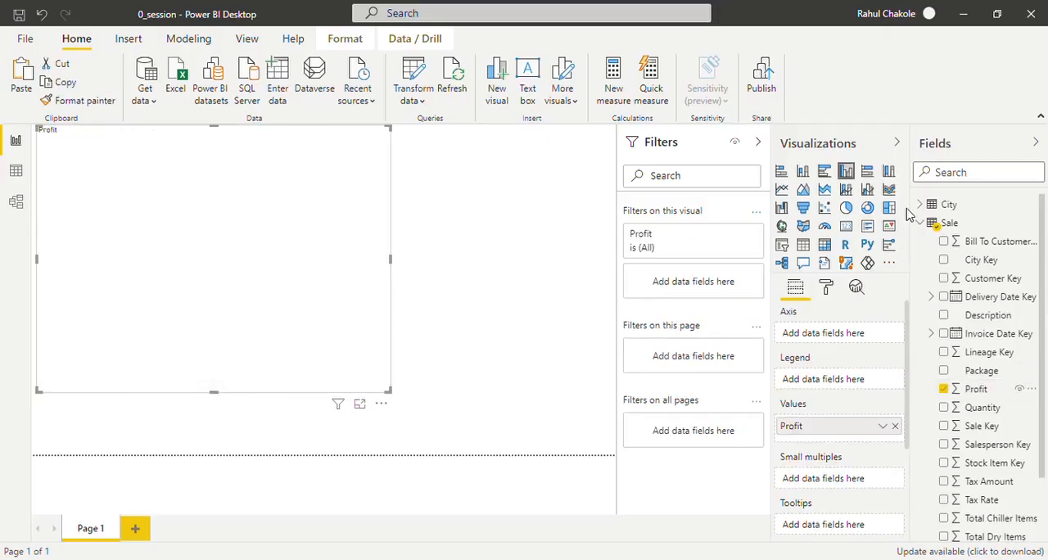
{"action": "left_click", "coordinate": [923, 206]}
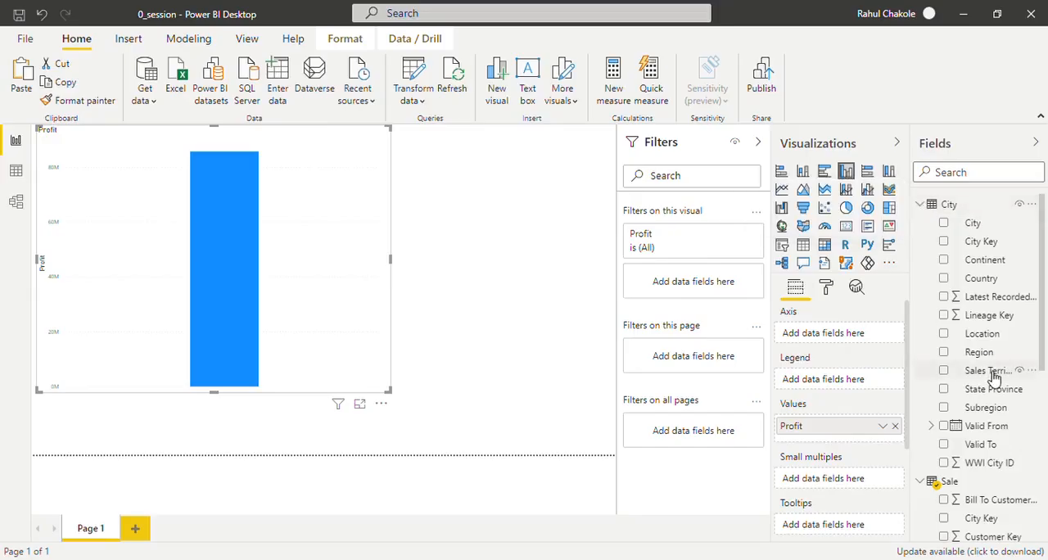
{"action": "left_click", "coordinate": [945, 372]}
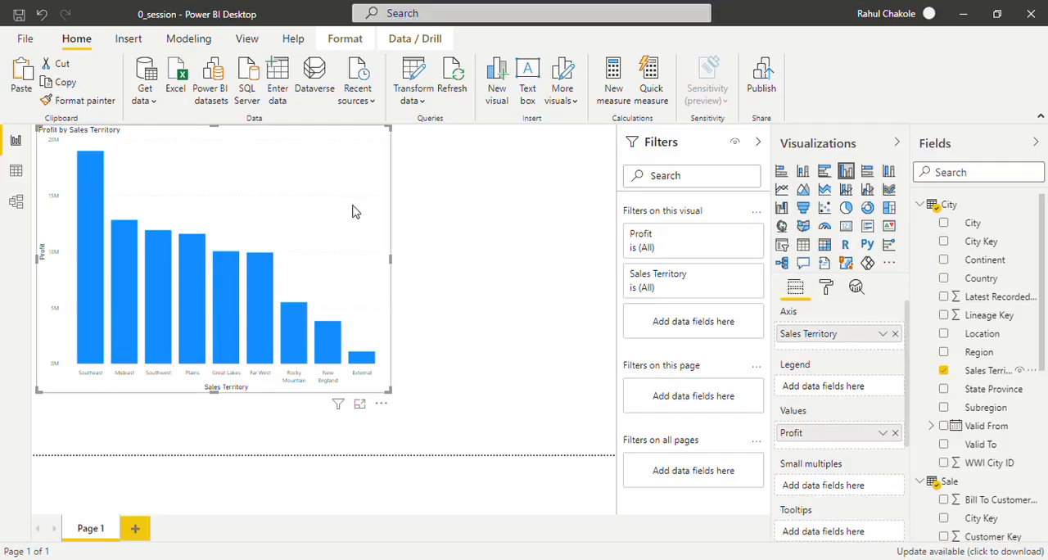
- Examine the chart's visual-level filter options for Profit and Sales Territory, leaving both filters collapsed
{"action": "mouse_move", "coordinate": [645, 248]}
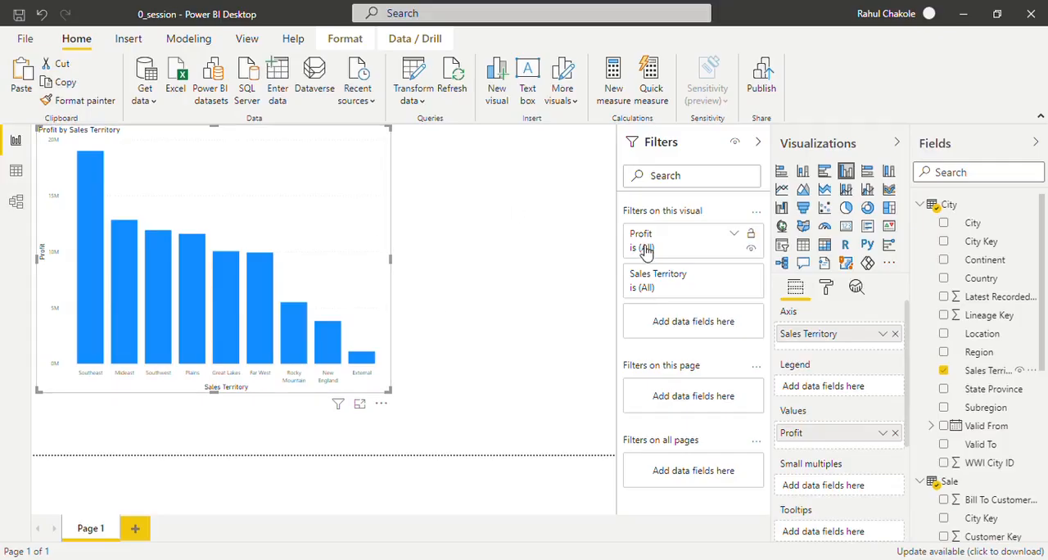
{"action": "left_click", "coordinate": [736, 236]}
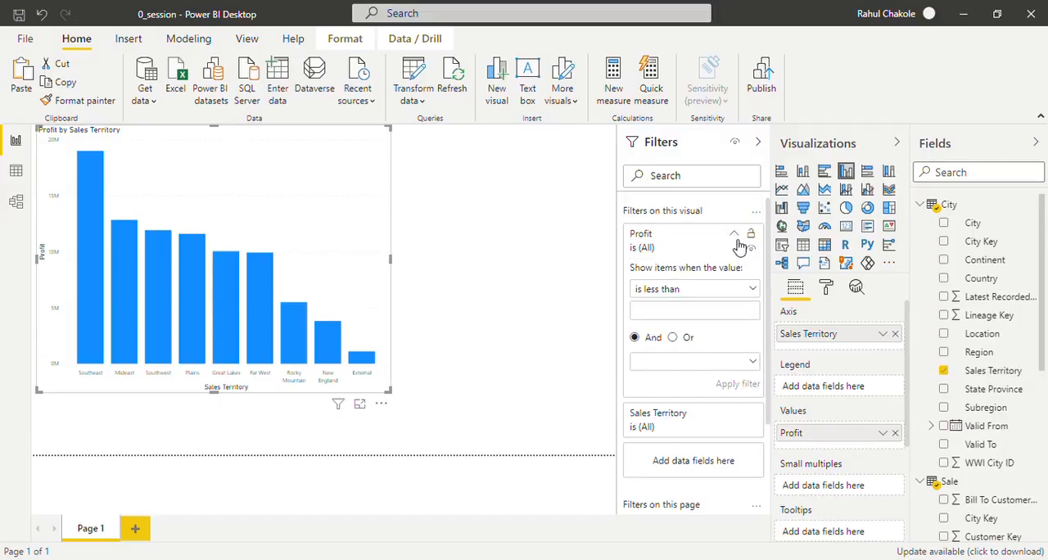
{"action": "left_click", "coordinate": [738, 237]}
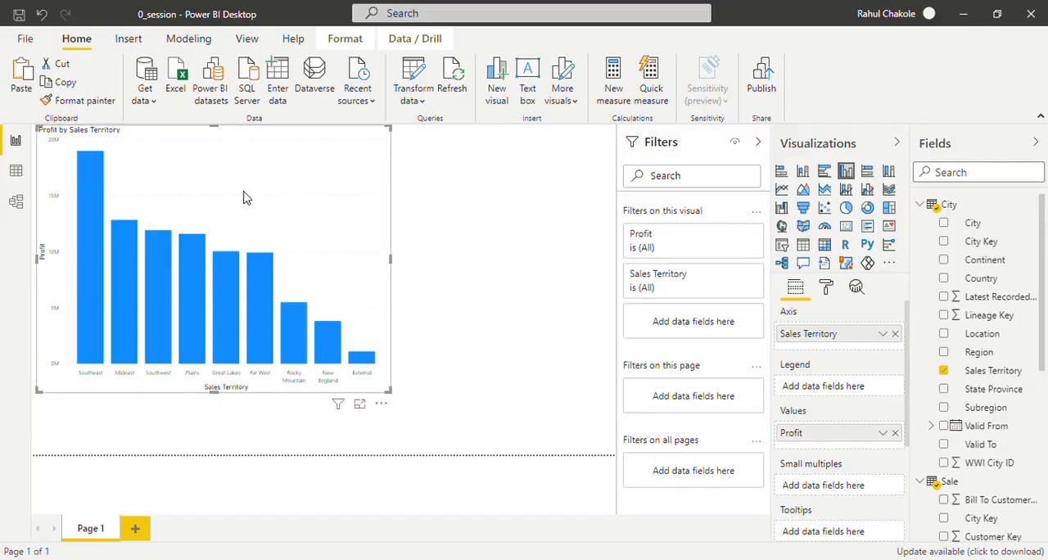
{"action": "left_click", "coordinate": [734, 276]}
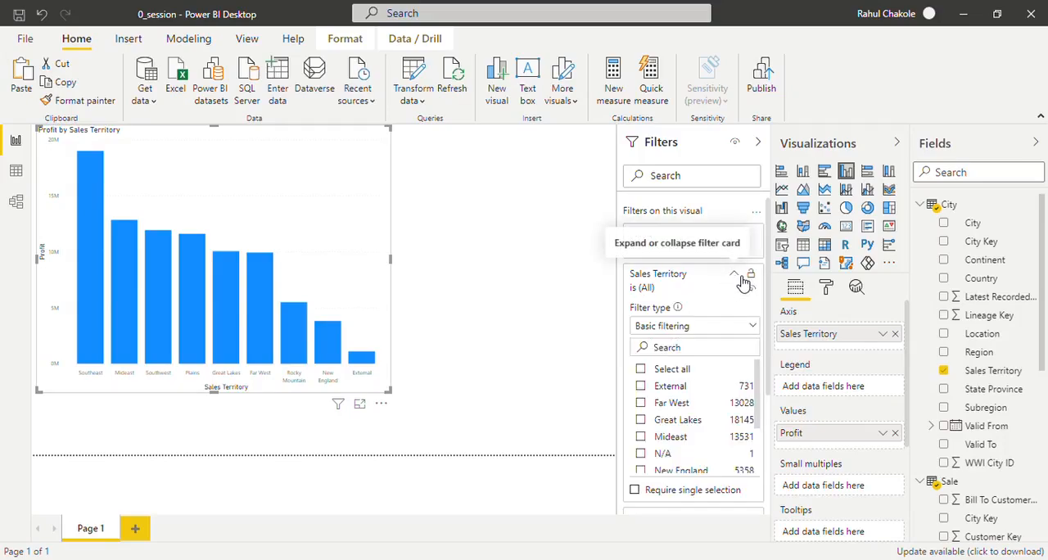
{"action": "left_click", "coordinate": [736, 276]}
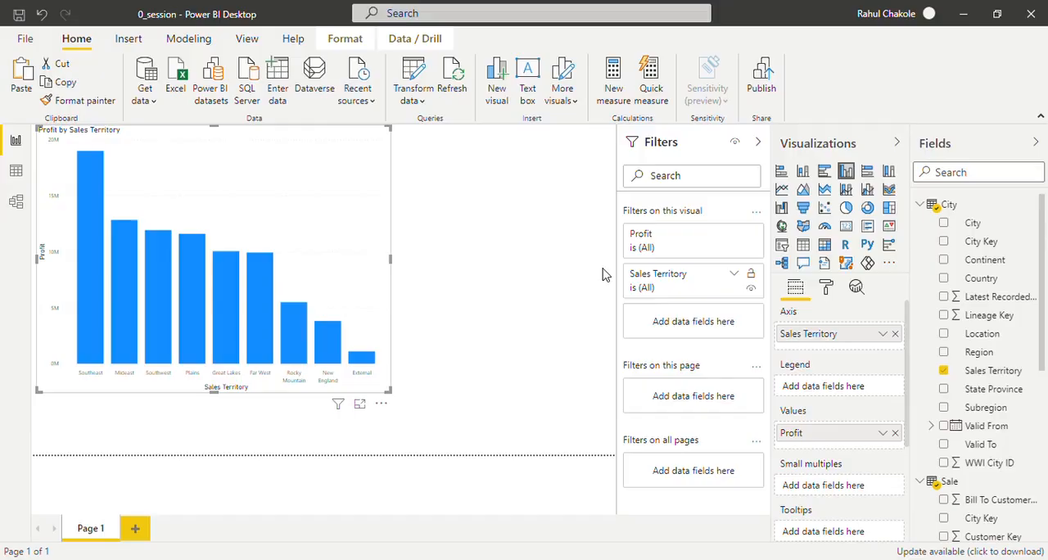
- Add a separate slicer beside the column chart, using the Sales Territory field from the City table
{"action": "left_click", "coordinate": [541, 247]}
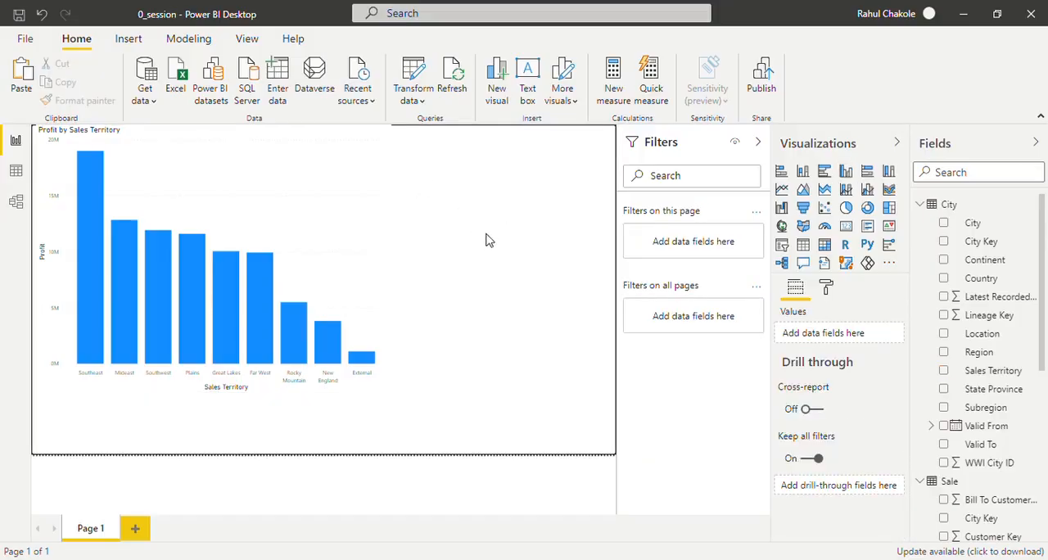
{"action": "left_click", "coordinate": [783, 250]}
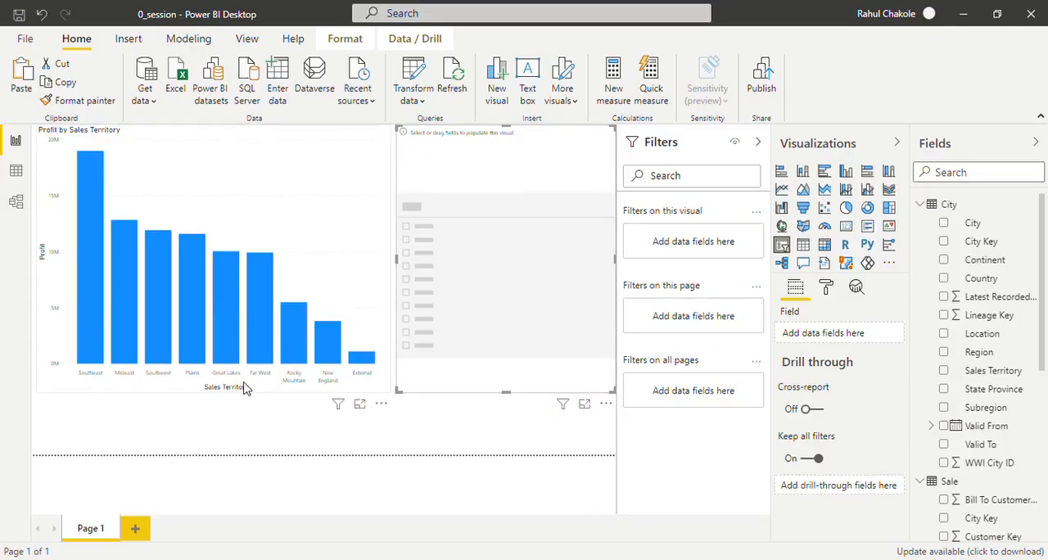
{"action": "left_click", "coordinate": [947, 373]}
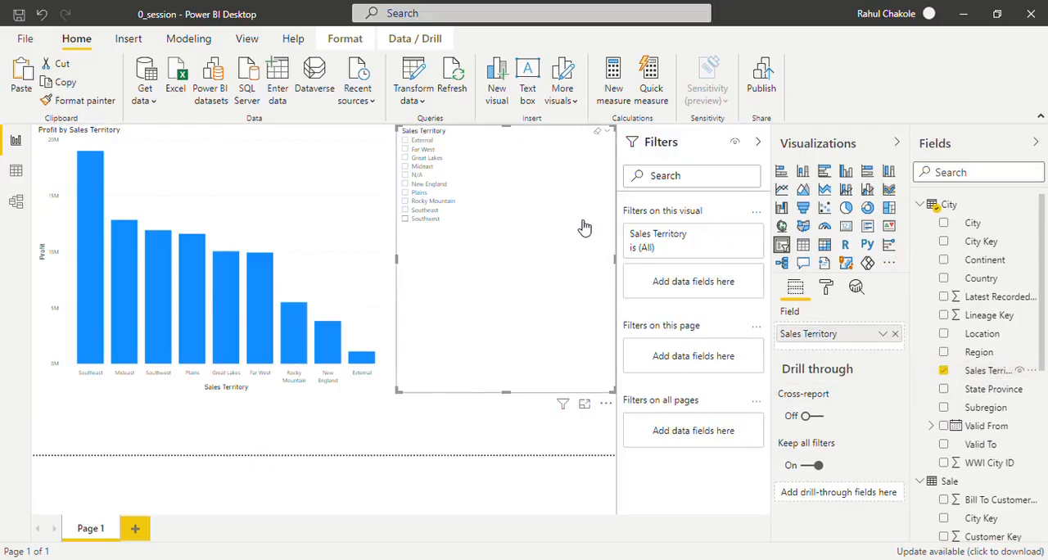
- Set the text size of the Sales Territory slicer's items to 17 pt
{"action": "left_click", "coordinate": [827, 295]}
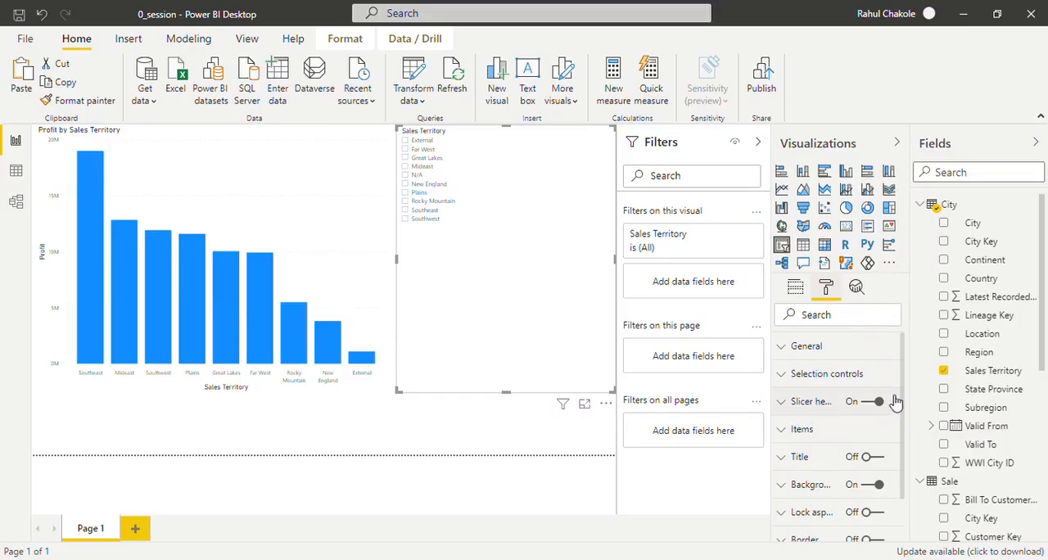
{"action": "scroll", "coordinate": [901, 418], "scroll_direction": "down", "scroll_amount": 1}
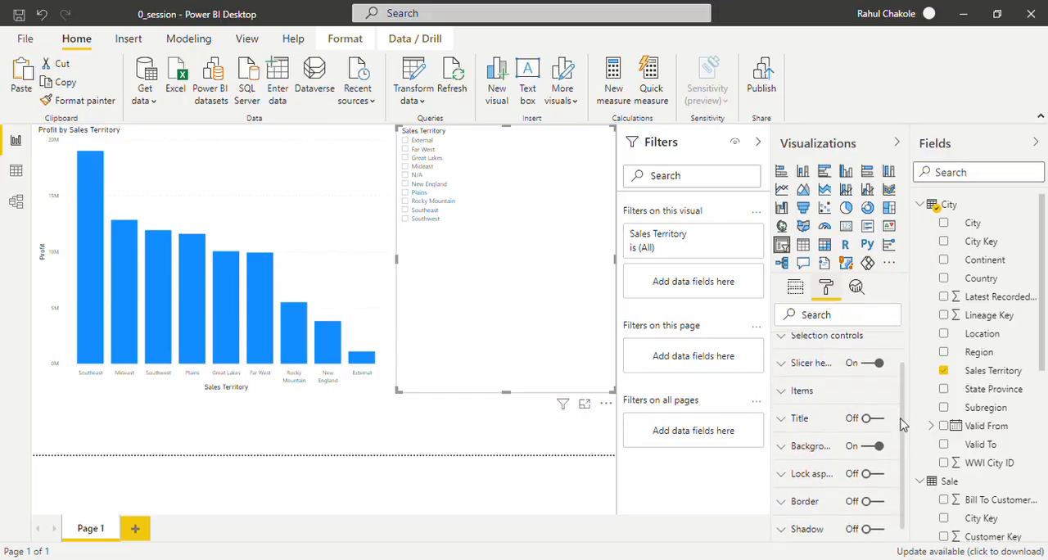
{"action": "left_click", "coordinate": [792, 393]}
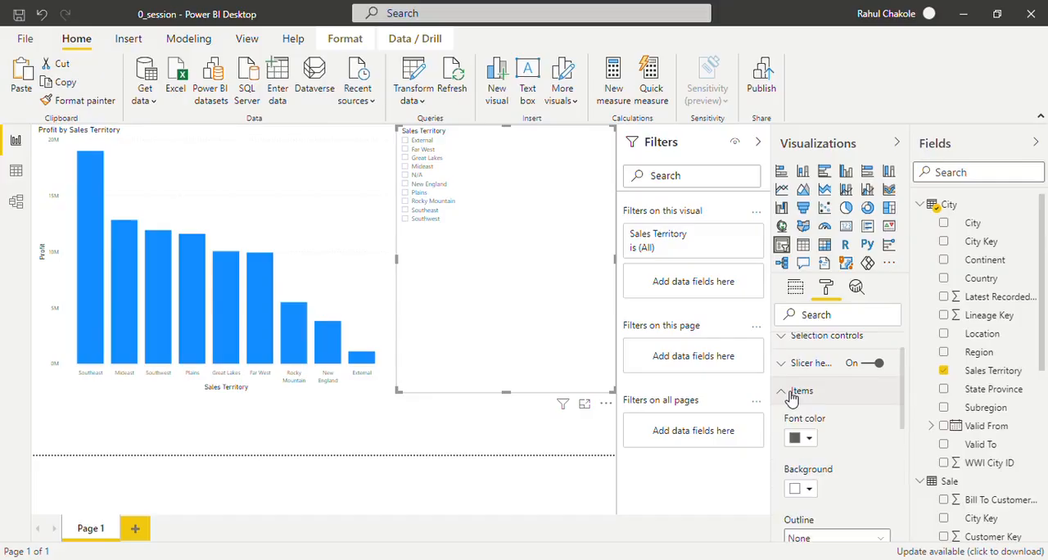
{"action": "scroll", "coordinate": [901, 421], "scroll_direction": "down", "scroll_amount": 1}
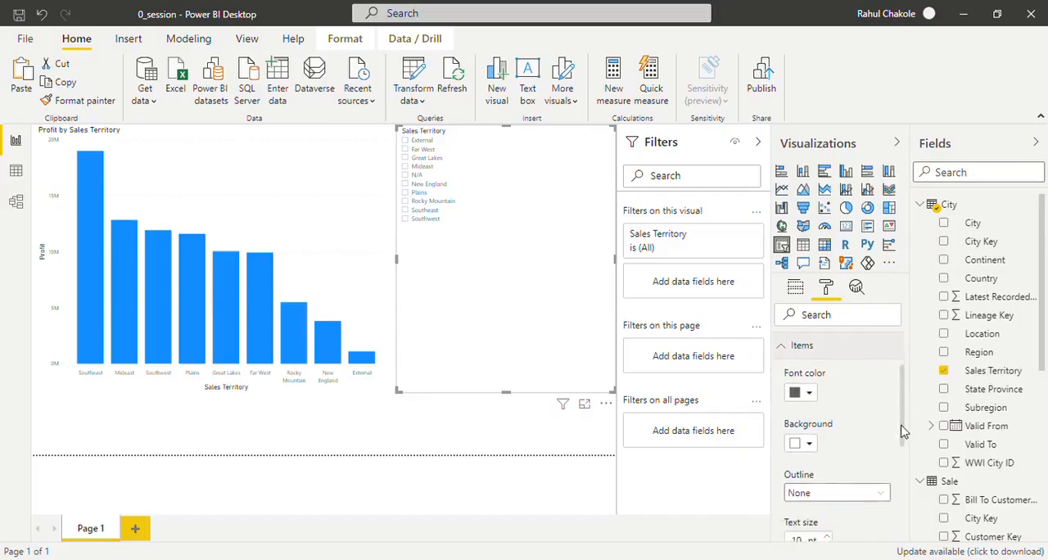
{"action": "scroll", "coordinate": [901, 431], "scroll_direction": "down", "scroll_amount": 3}
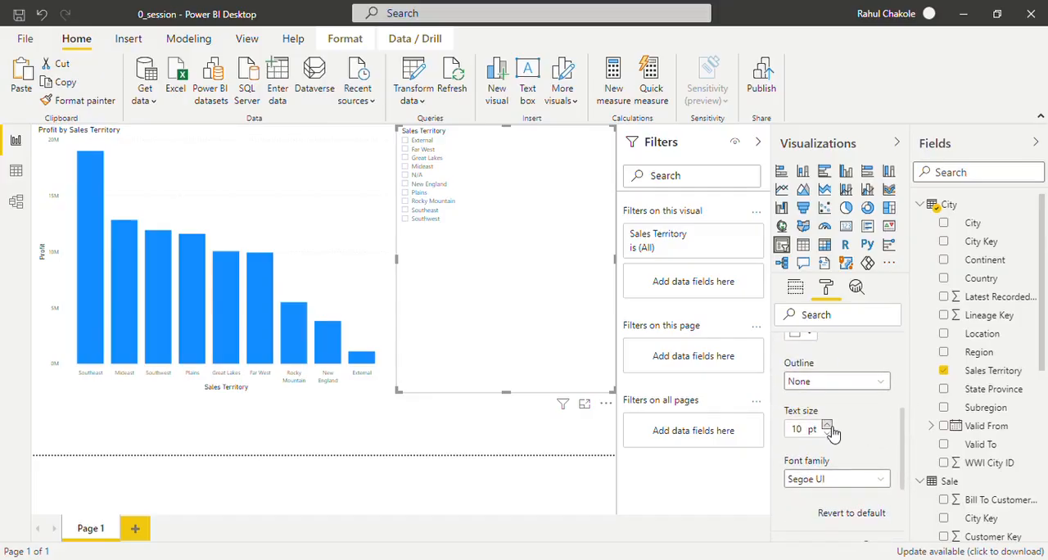
{"action": "double_click", "coordinate": [828, 425]}
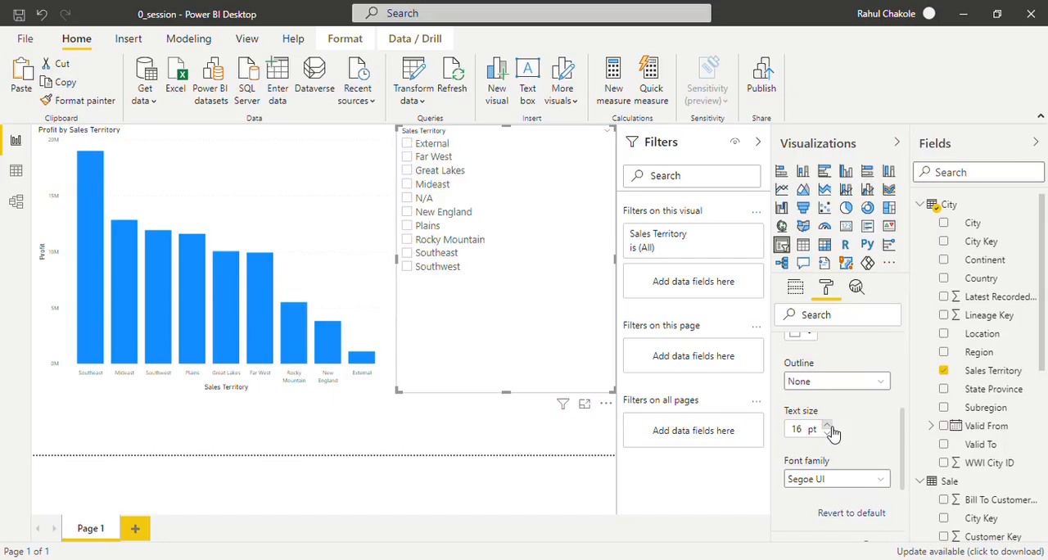
{"action": "left_click", "coordinate": [828, 425]}
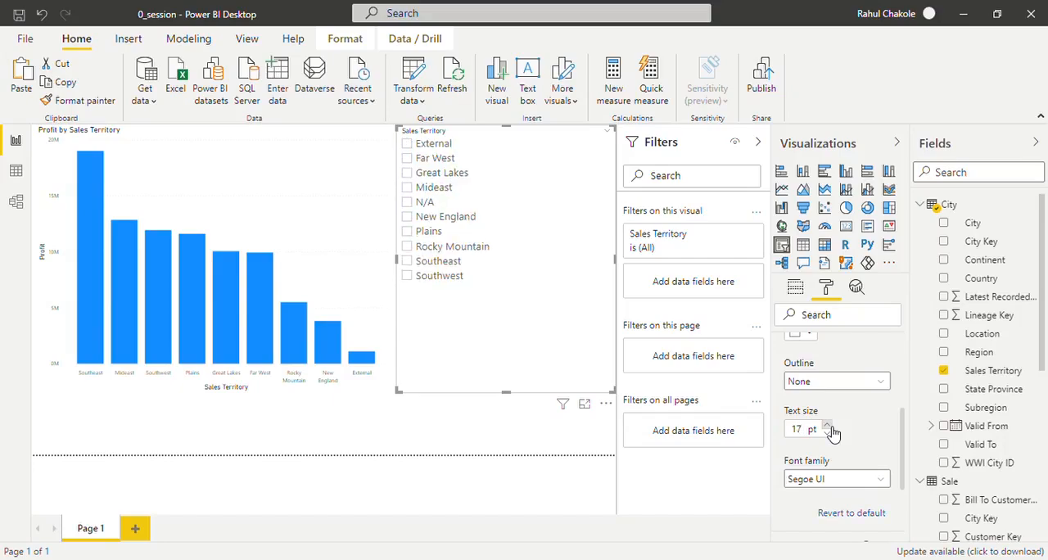
{"action": "scroll", "coordinate": [901, 421], "scroll_direction": "up", "scroll_amount": 5}
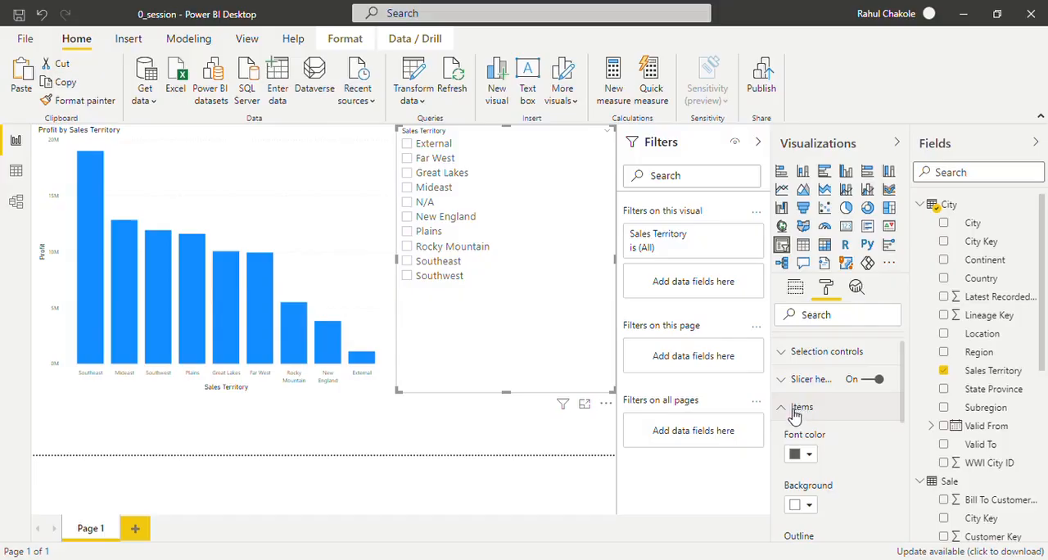
{"action": "left_click", "coordinate": [793, 407]}
- Set the text size of the Sales Territory slicer's header to 18 pt
{"action": "left_click", "coordinate": [783, 381]}
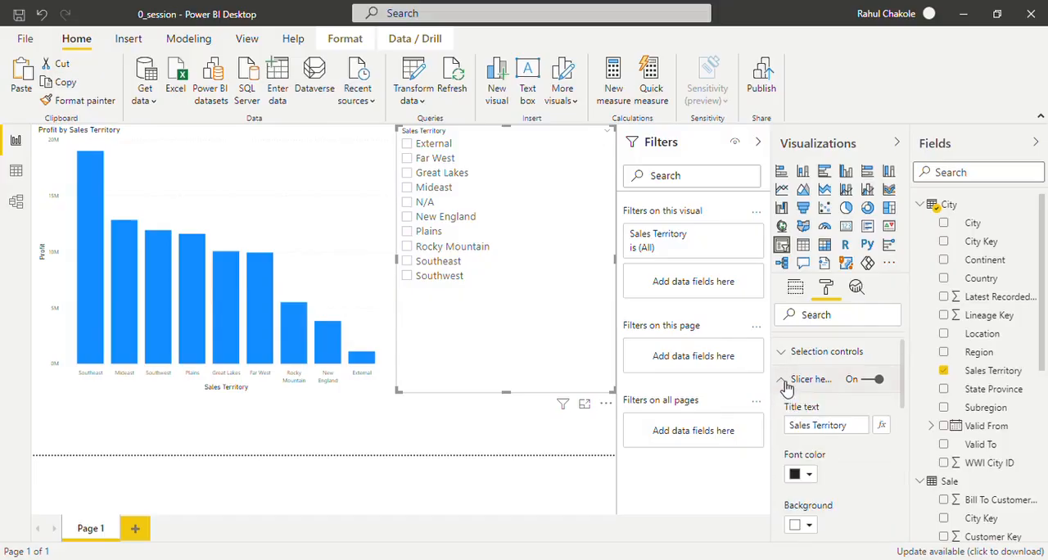
{"action": "scroll", "coordinate": [904, 410], "scroll_direction": "down", "scroll_amount": 5}
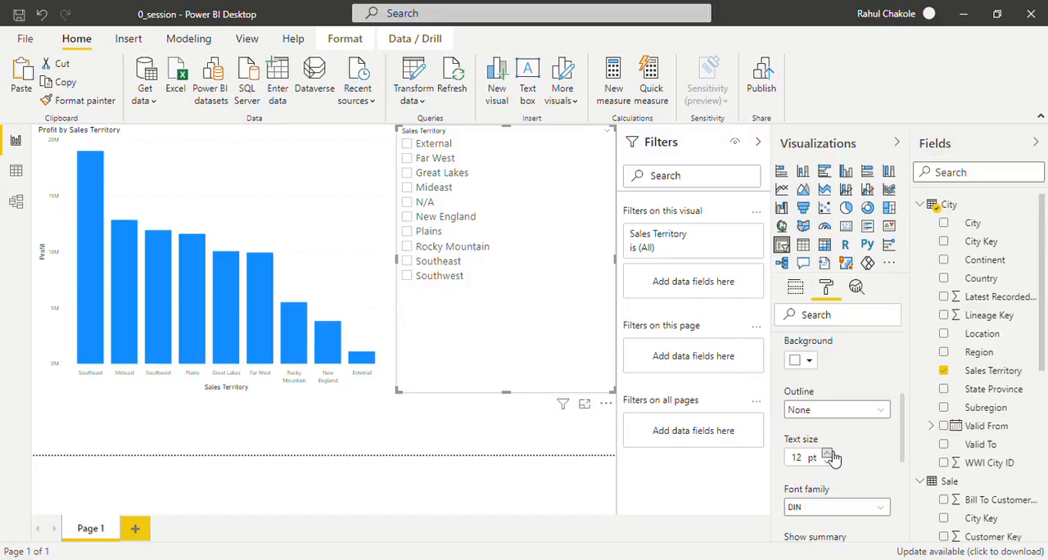
{"action": "left_click", "coordinate": [829, 454]}
{"action": "left_click", "coordinate": [828, 455]}
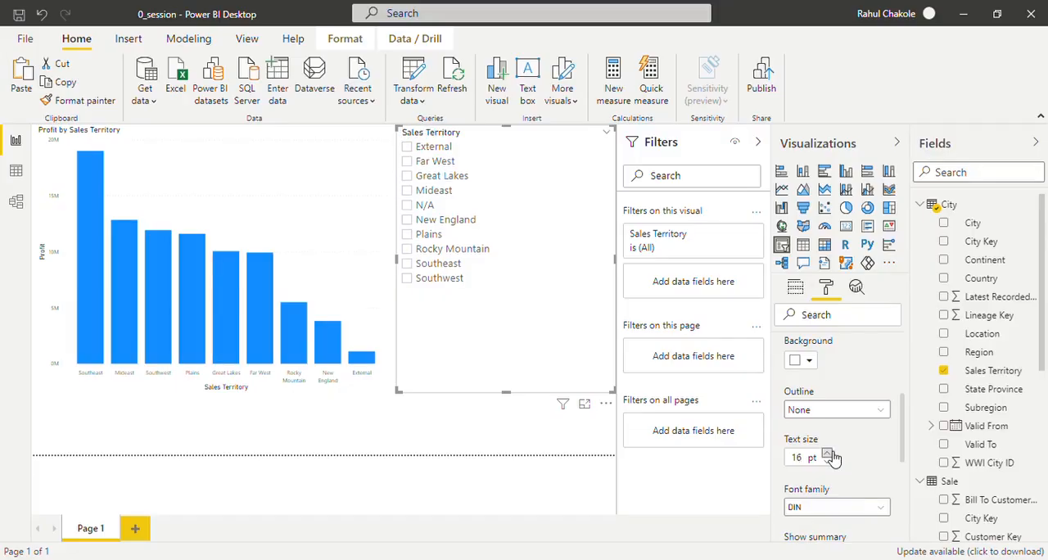
{"action": "left_click", "coordinate": [829, 453]}
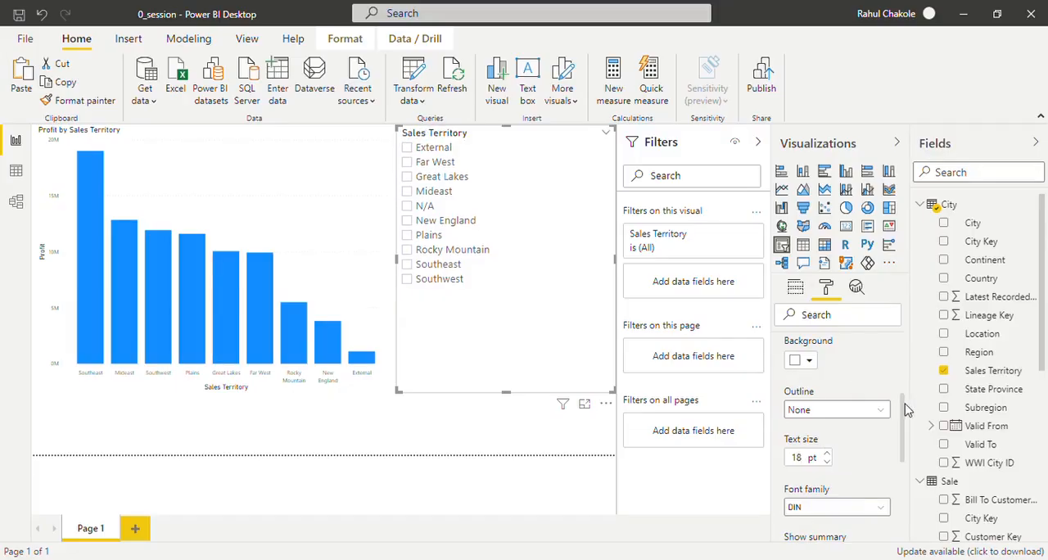
{"action": "left_click_drag", "start_coordinate": [907, 406], "coordinate": [913, 348]}
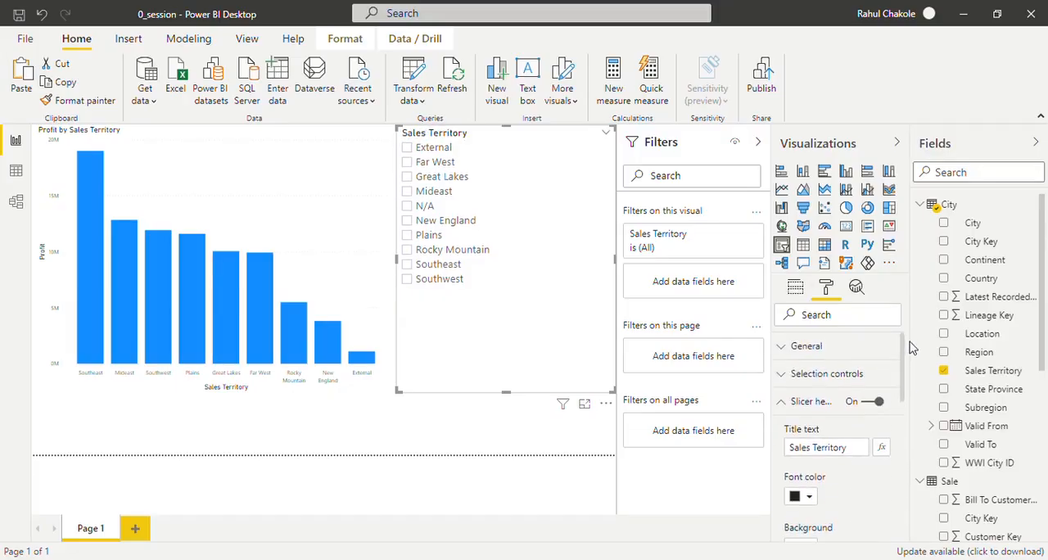
{"action": "left_click", "coordinate": [799, 403]}
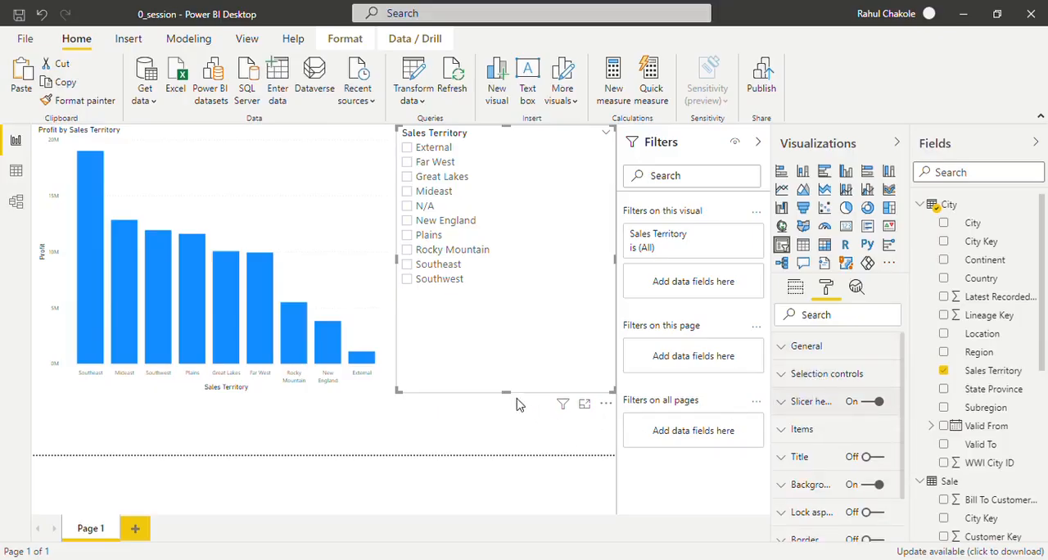
- Shorten the slicer to fit its list of territories and clear the Mideast selection
{"action": "left_click_drag", "start_coordinate": [507, 393], "coordinate": [507, 299]}
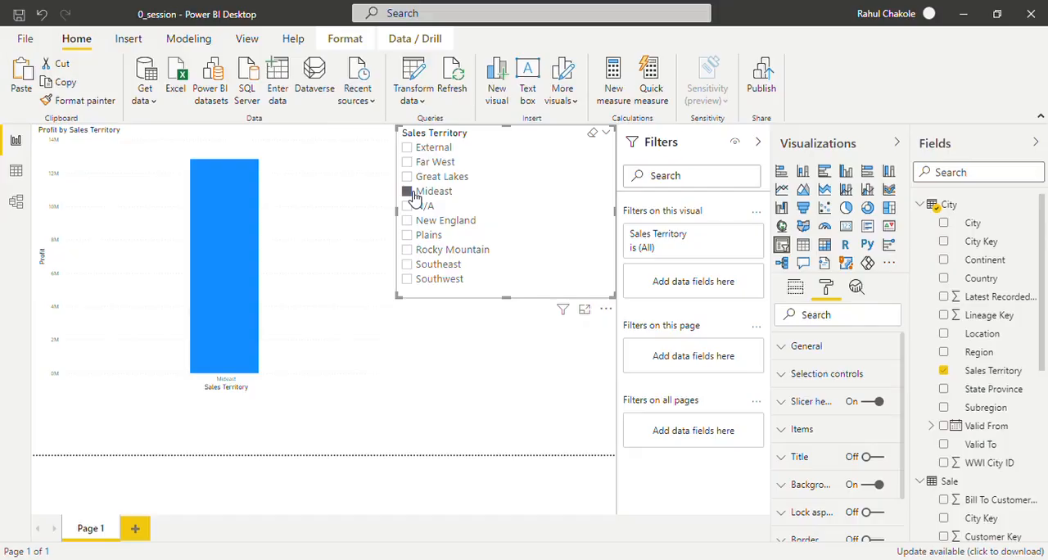
{"action": "left_click", "coordinate": [594, 136]}
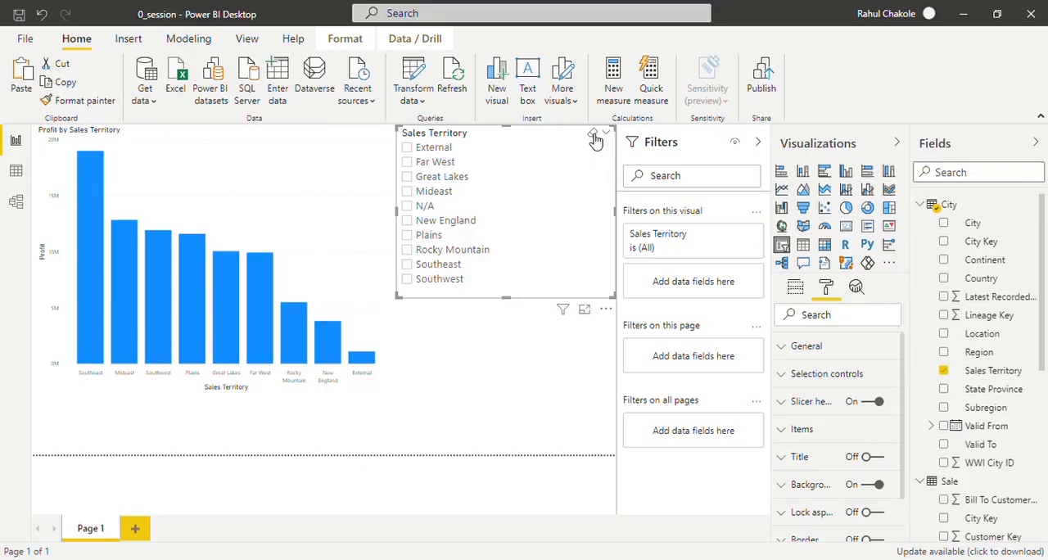
- Change the Sales Territory slicer from a list to a dropdown and reduce its height to fit
{"action": "left_click", "coordinate": [606, 134]}
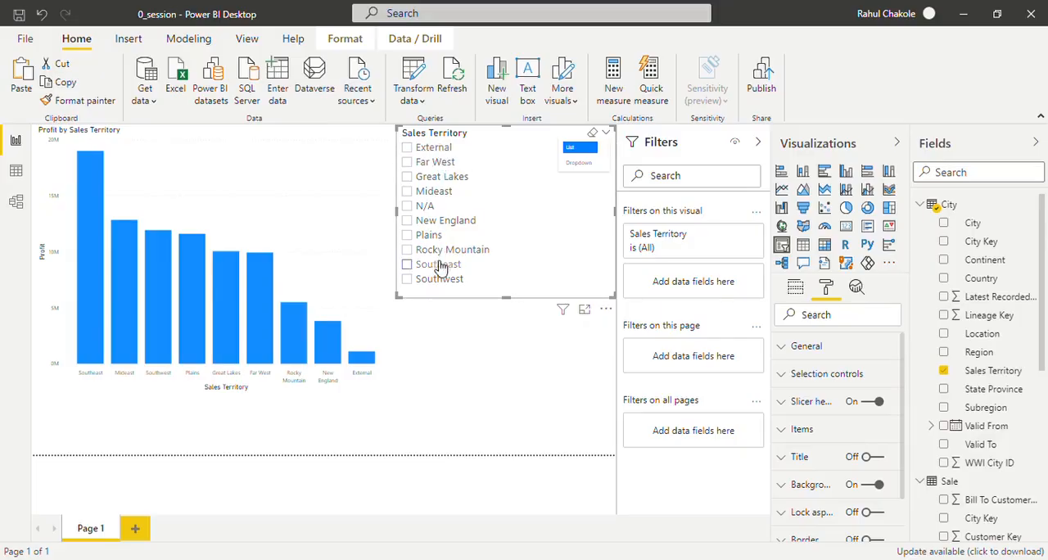
{"action": "left_click", "coordinate": [589, 168]}
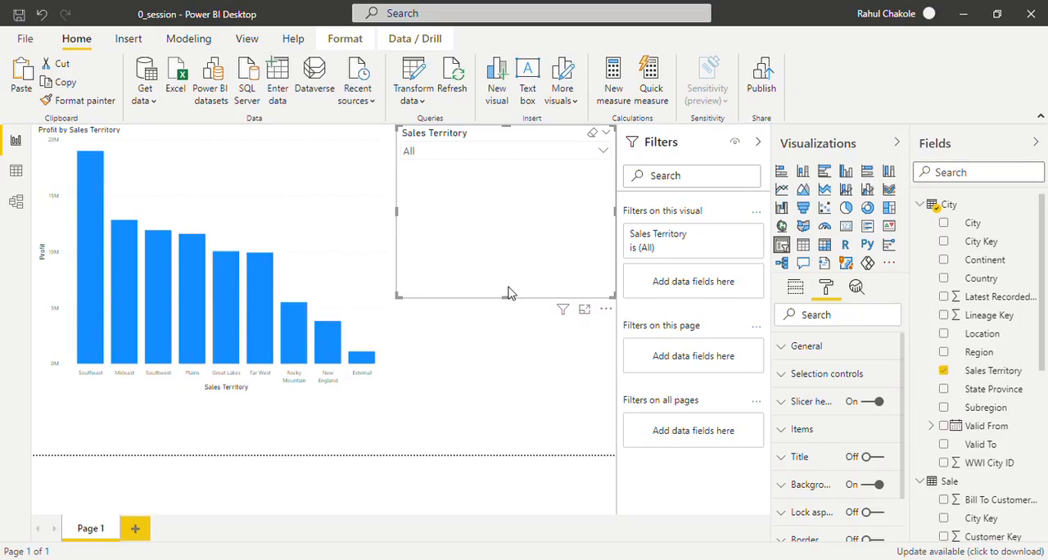
{"action": "left_click_drag", "start_coordinate": [508, 293], "coordinate": [513, 228]}
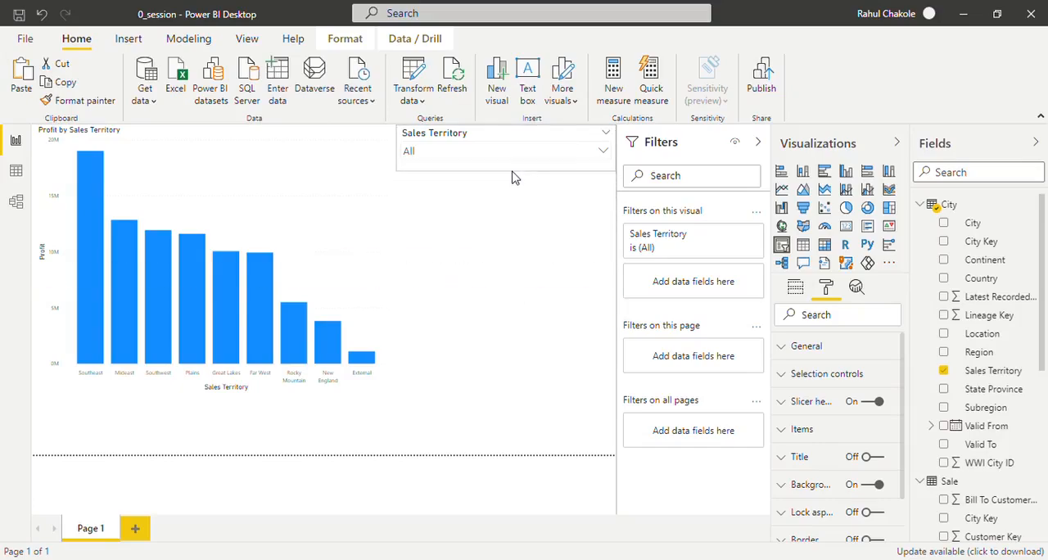
- Narrow the Sales Territory slicer from its left side and check the territories in its dropdown list
{"action": "left_click_drag", "start_coordinate": [402, 154], "coordinate": [439, 157]}
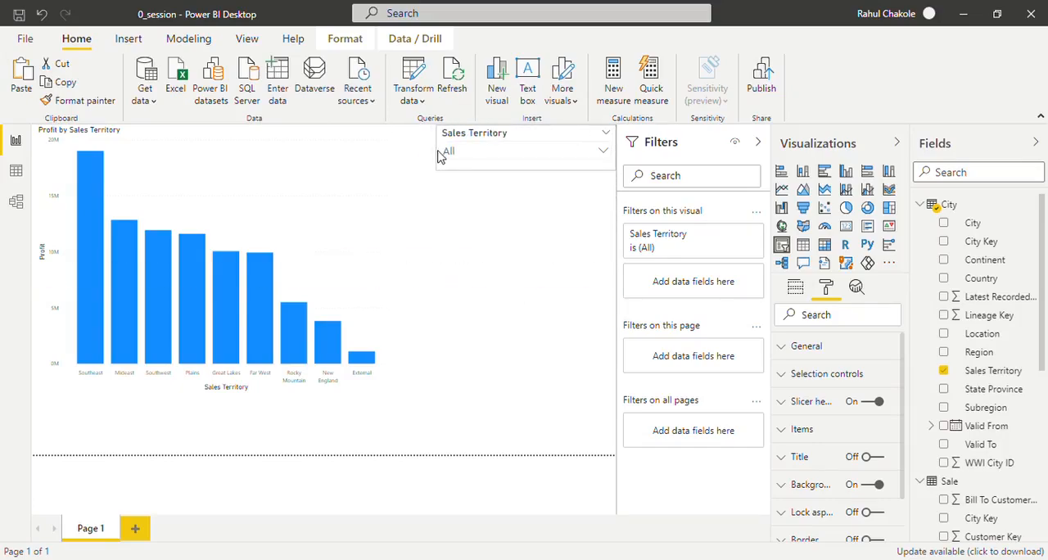
{"action": "left_click", "coordinate": [604, 155]}
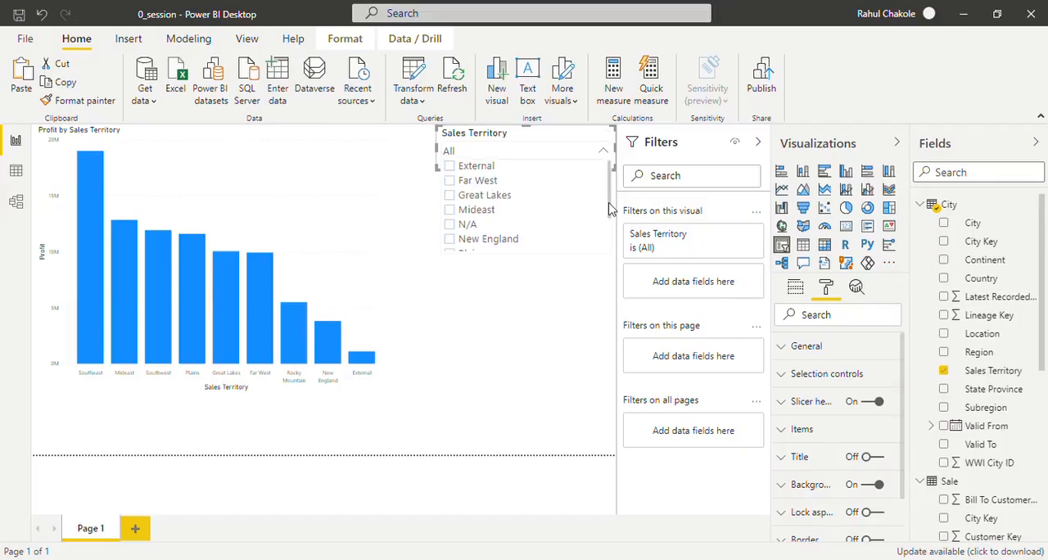
{"action": "mouse_move", "coordinate": [610, 205]}
{"action": "left_mouse_down"}
{"action": "mouse_move", "coordinate": [609, 243]}
{"action": "mouse_move", "coordinate": [613, 202]}
{"action": "left_mouse_up"}
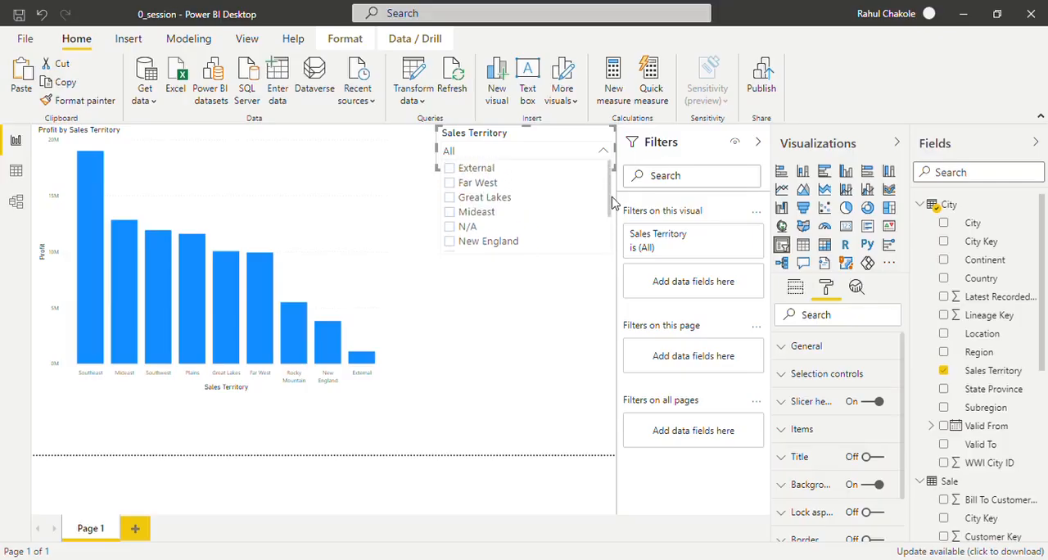
{"action": "left_click", "coordinate": [578, 383]}
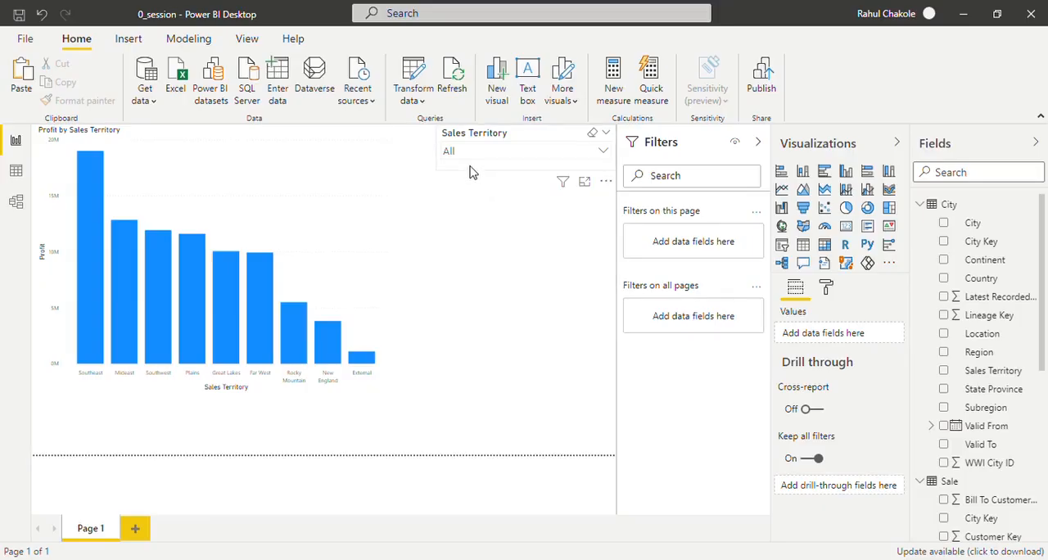
- Turn on the border for the Sales Territory slicer
{"action": "left_click", "coordinate": [471, 172]}
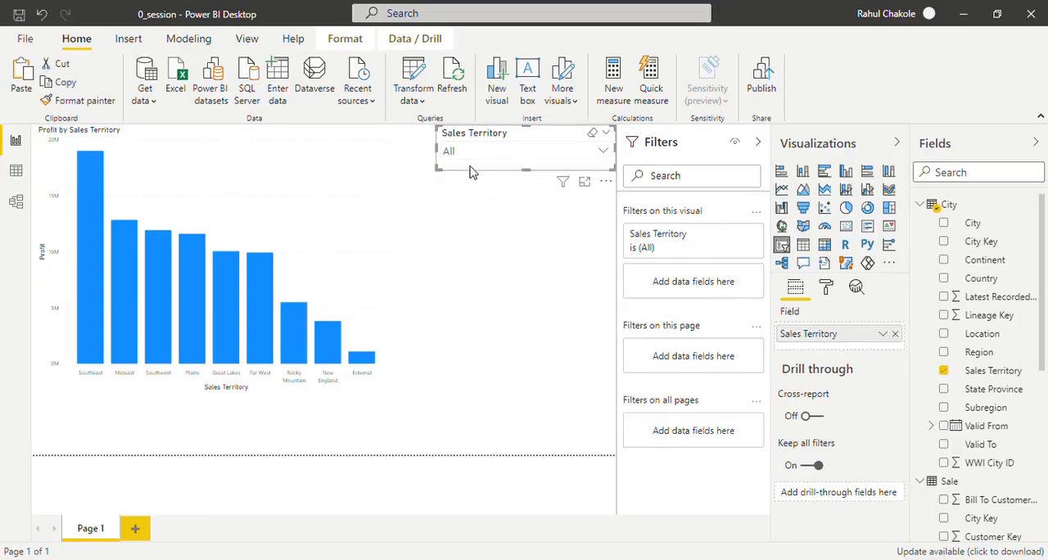
{"action": "left_click", "coordinate": [827, 289]}
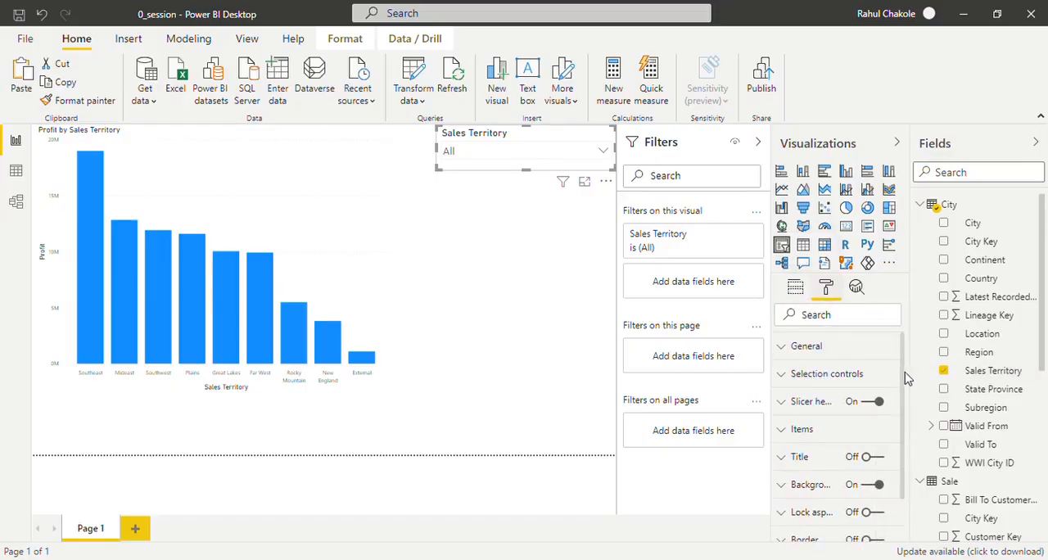
{"action": "left_click_drag", "start_coordinate": [905, 438], "coordinate": [905, 500]}
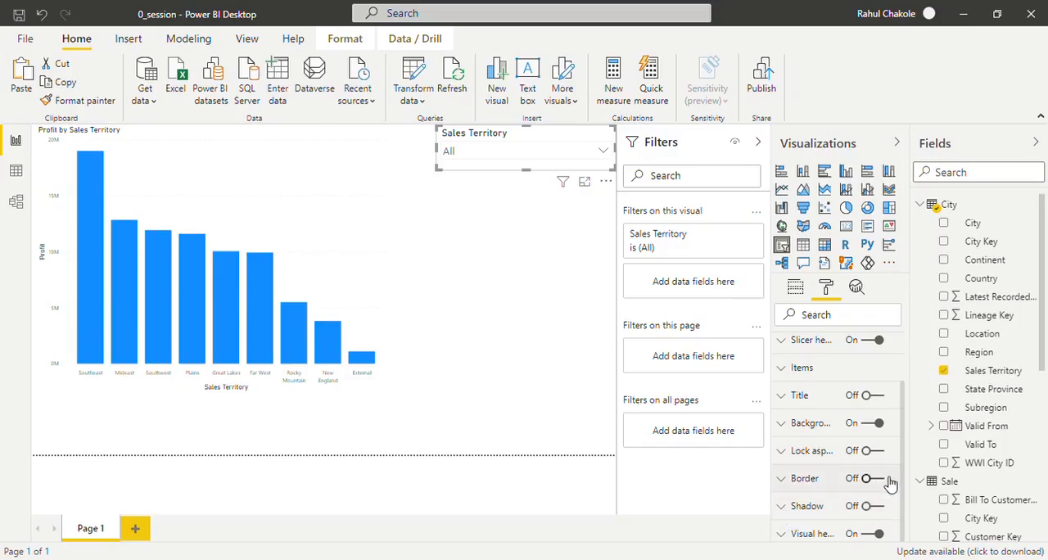
{"action": "left_click", "coordinate": [878, 479]}
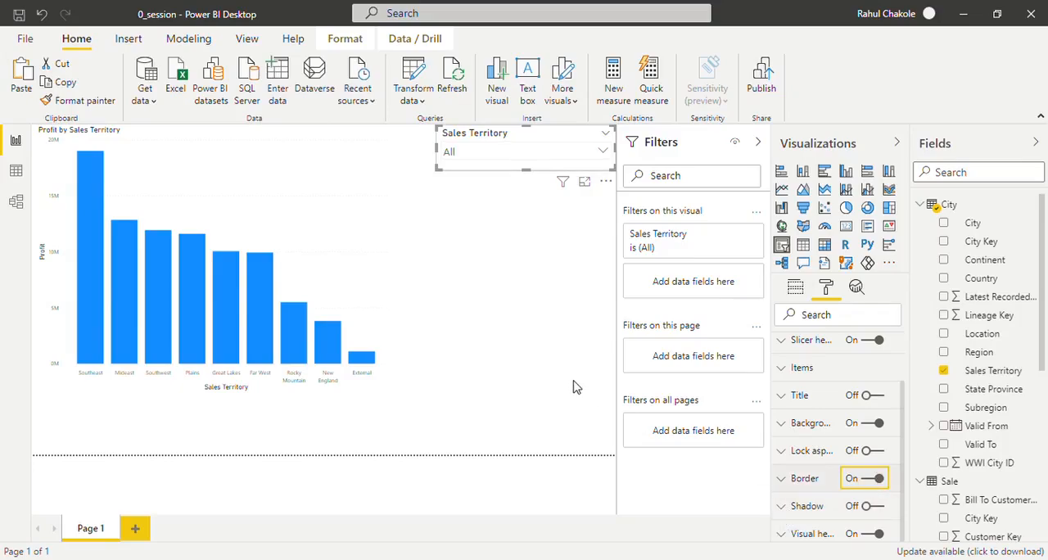
{"action": "left_click", "coordinate": [514, 217]}
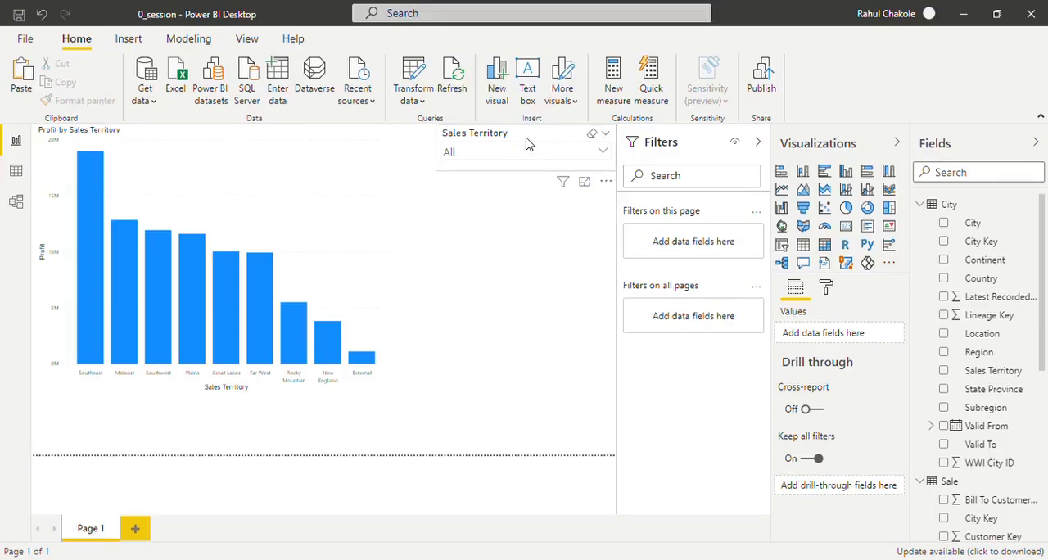
- Move the Sales Territory slicer slightly inward from the upper-right corner of the report page
{"action": "left_click", "coordinate": [516, 152]}
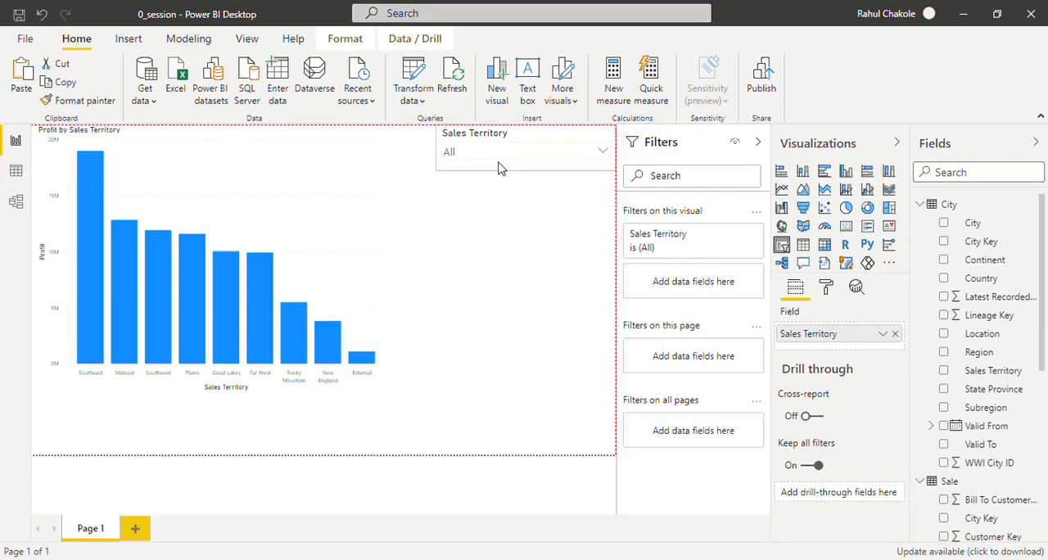
{"action": "left_click", "coordinate": [496, 154]}
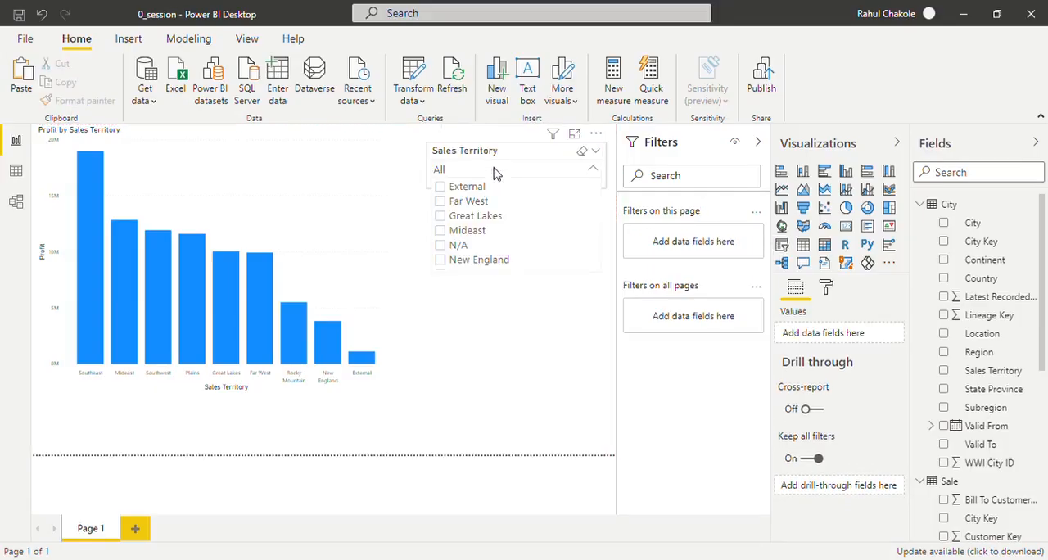
{"action": "left_click", "coordinate": [474, 336]}
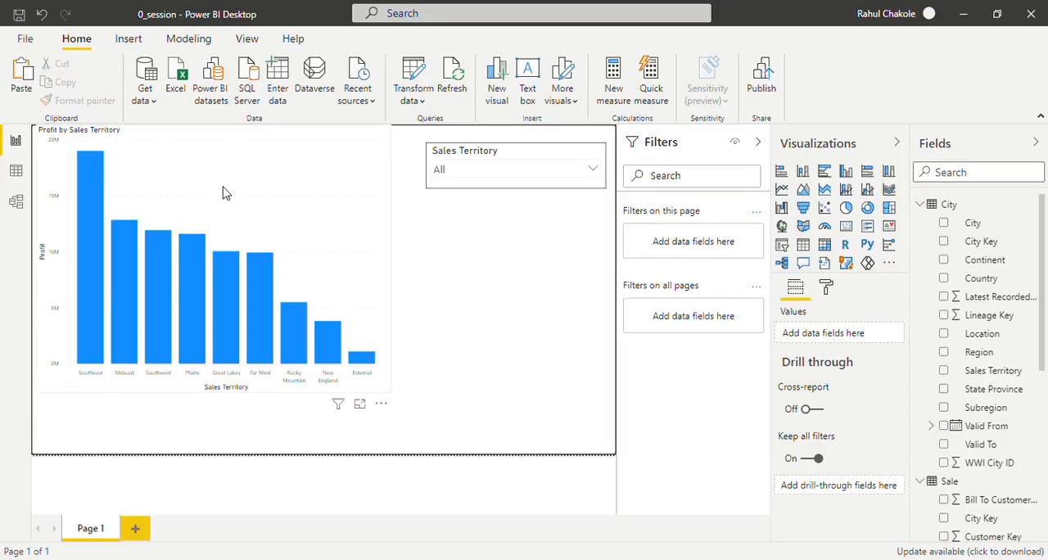
- Make the Profit by Sales Territory chart slightly smaller and shift it inward from the report page's edges
{"action": "left_click", "coordinate": [387, 394]}
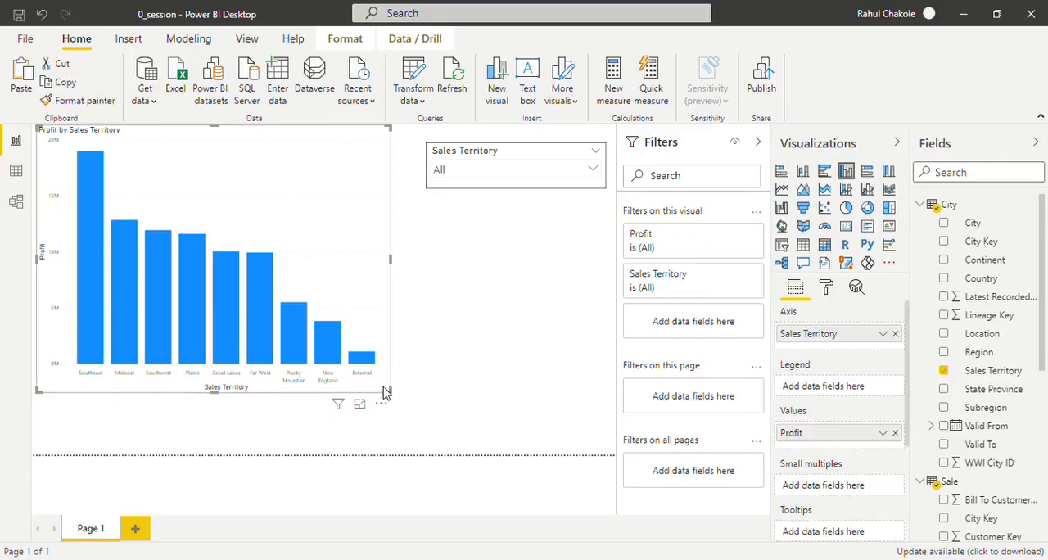
{"action": "left_click_drag", "start_coordinate": [386, 394], "coordinate": [370, 373]}
{"action": "left_click_drag", "start_coordinate": [208, 142], "coordinate": [217, 158]}
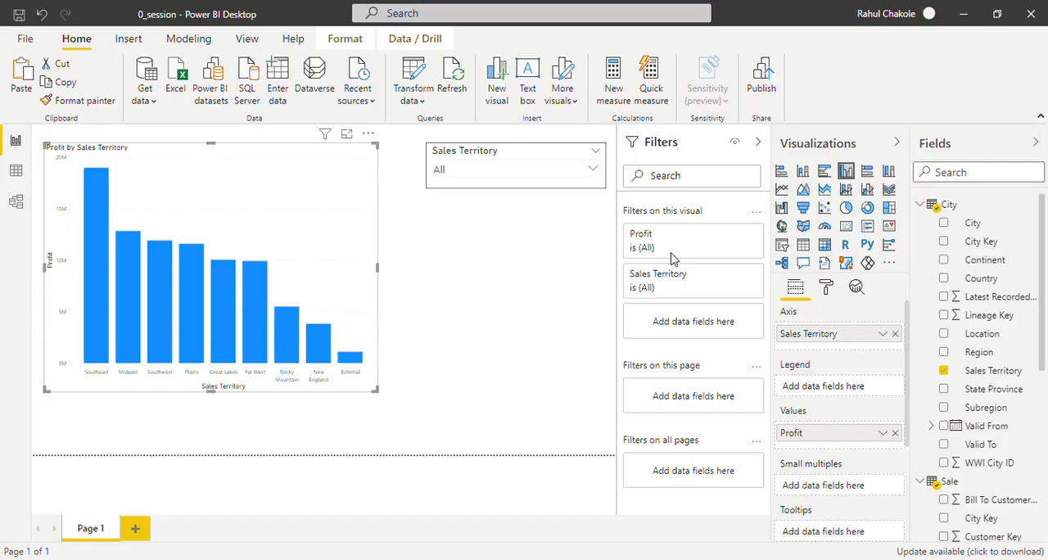
{"action": "key", "text": "Escape"}
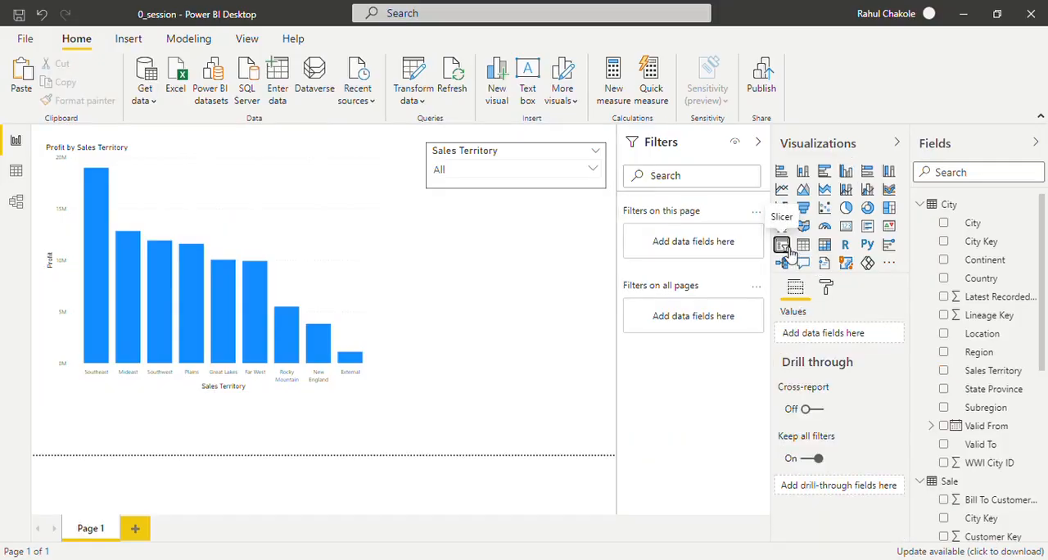
- Add an empty slicer below the Sales Territory slicer and lower its upper edge to leave a gap
{"action": "left_click", "coordinate": [783, 247]}
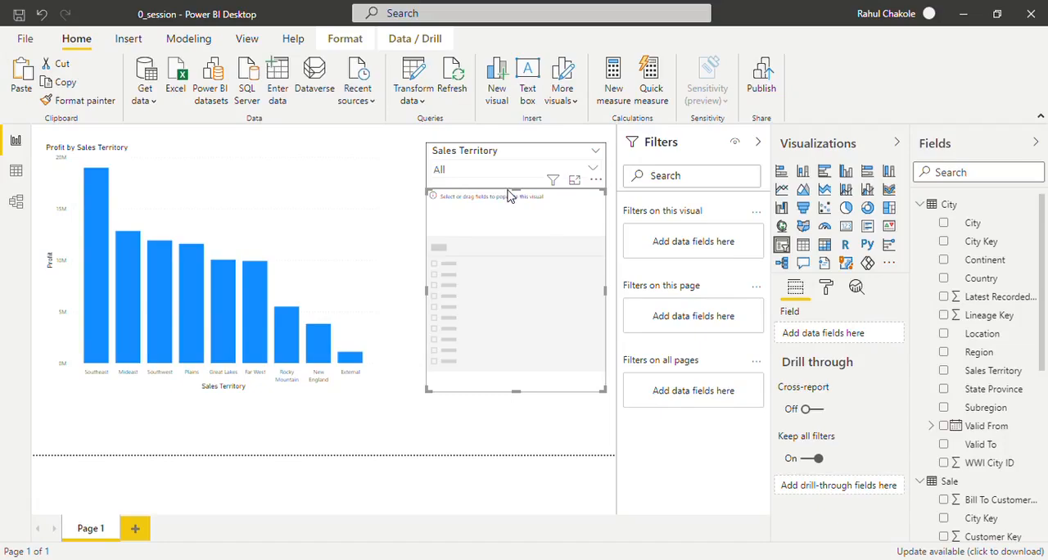
{"action": "left_click_drag", "start_coordinate": [519, 192], "coordinate": [519, 221]}
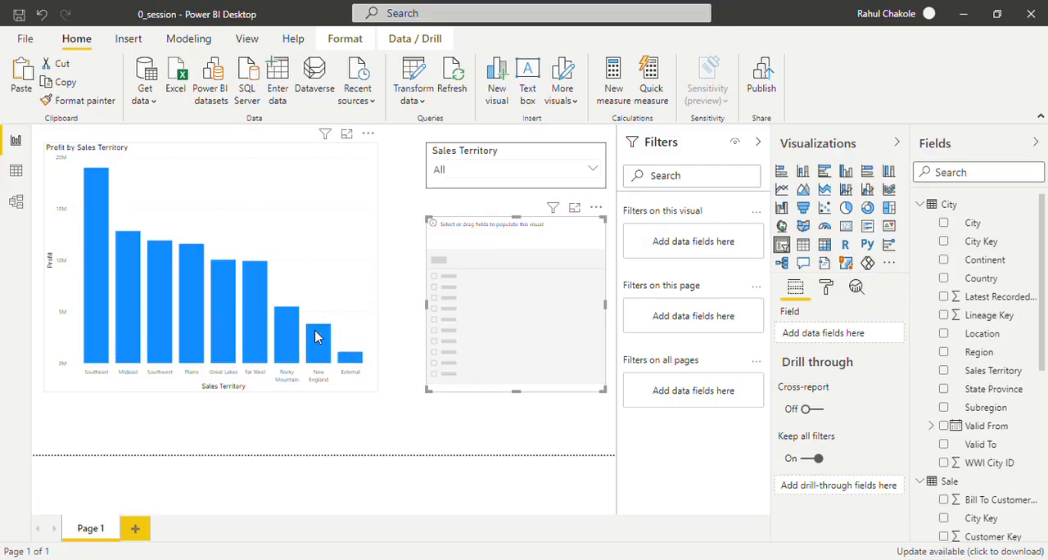
{"action": "mouse_move", "coordinate": [317, 336]}
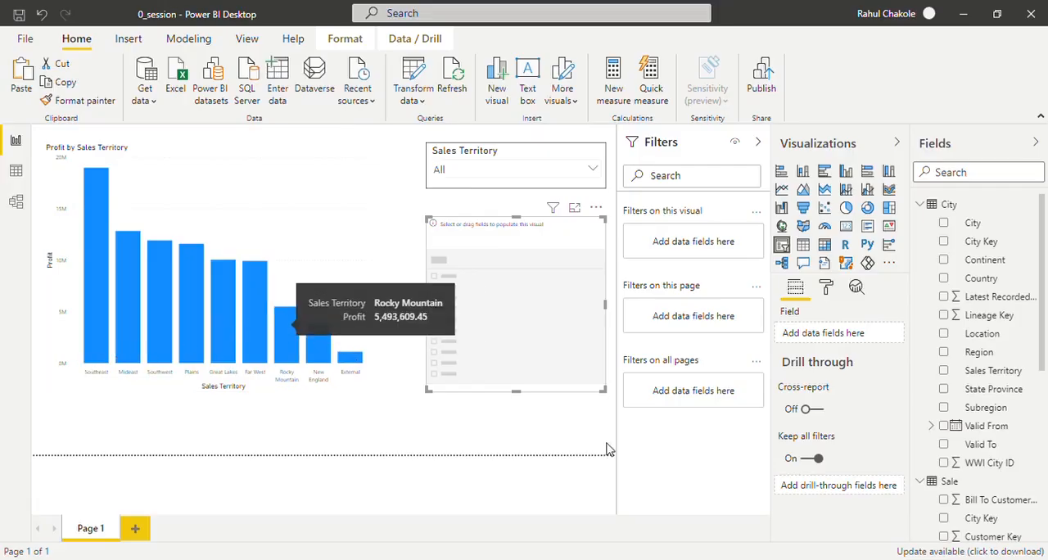
- Add the City table's Valid From date field to the new slicer and reduce the slicer's height to fit its slider
{"action": "left_click", "coordinate": [934, 427]}
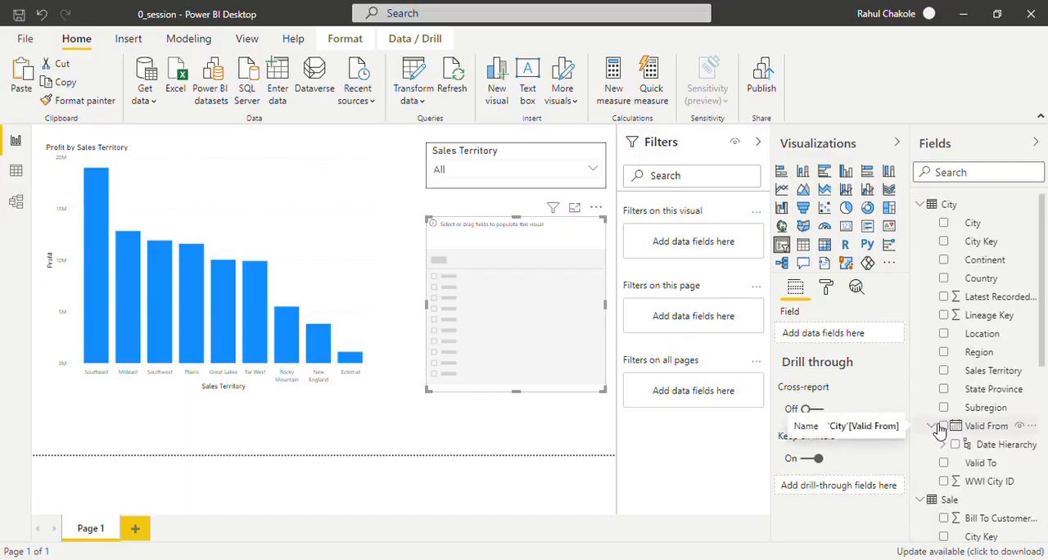
{"action": "left_click", "coordinate": [944, 445]}
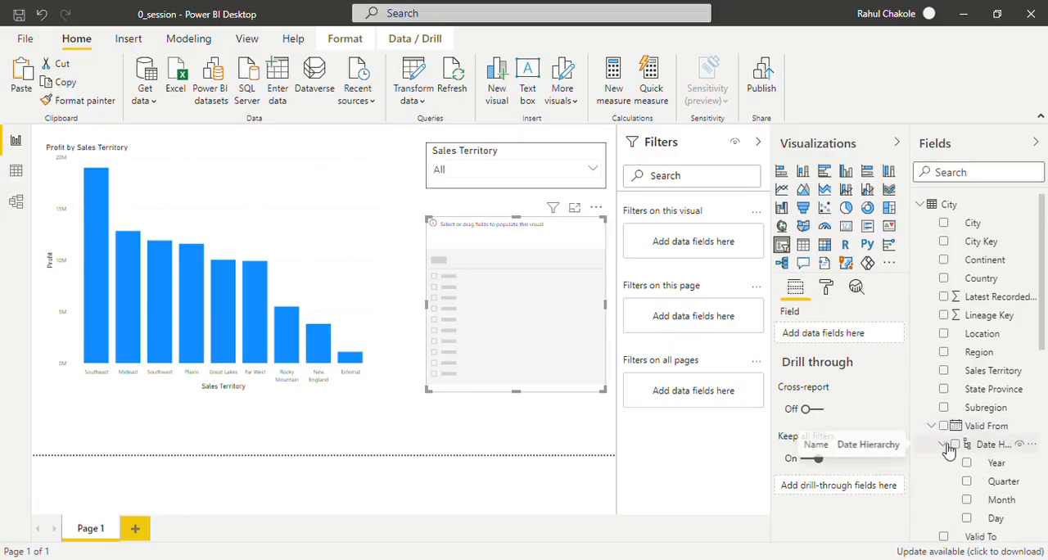
{"action": "left_click", "coordinate": [946, 444]}
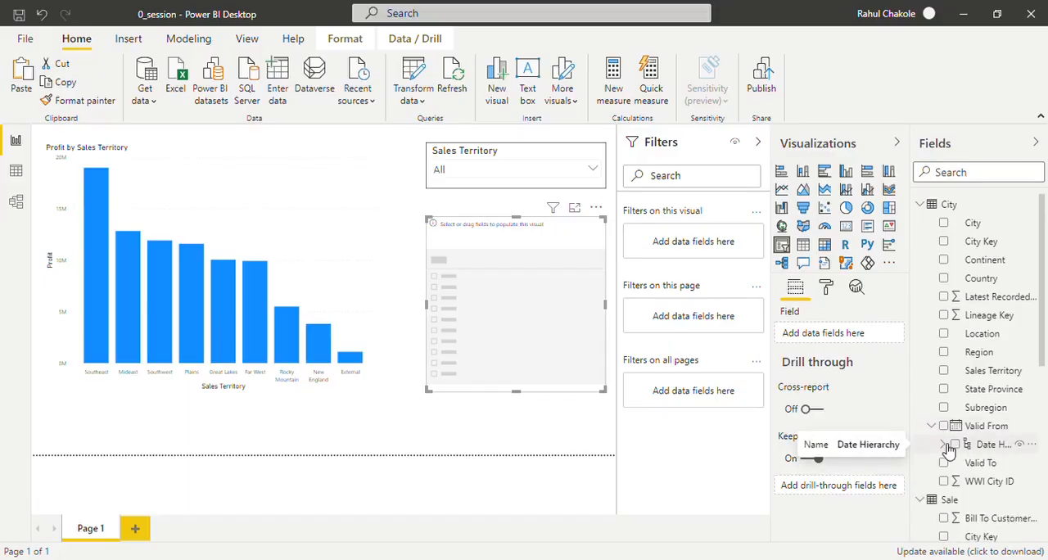
{"action": "left_click", "coordinate": [933, 427]}
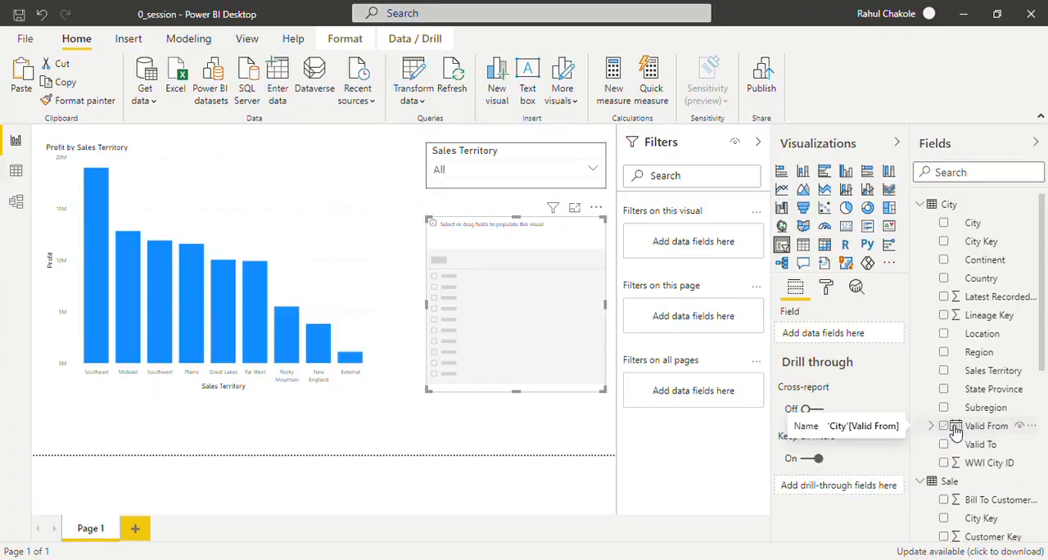
{"action": "left_click_drag", "start_coordinate": [955, 432], "coordinate": [498, 303]}
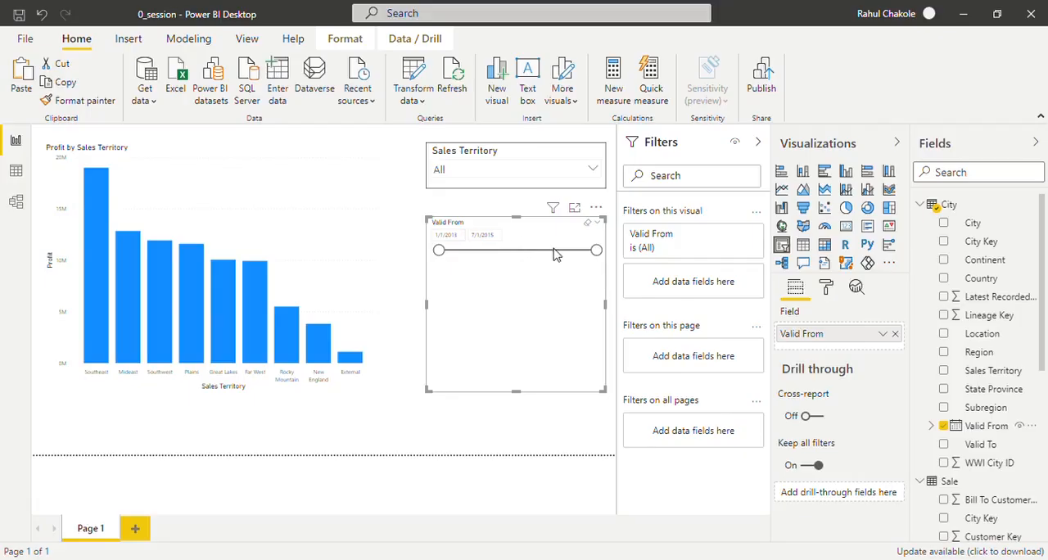
{"action": "left_click_drag", "start_coordinate": [519, 394], "coordinate": [521, 289]}
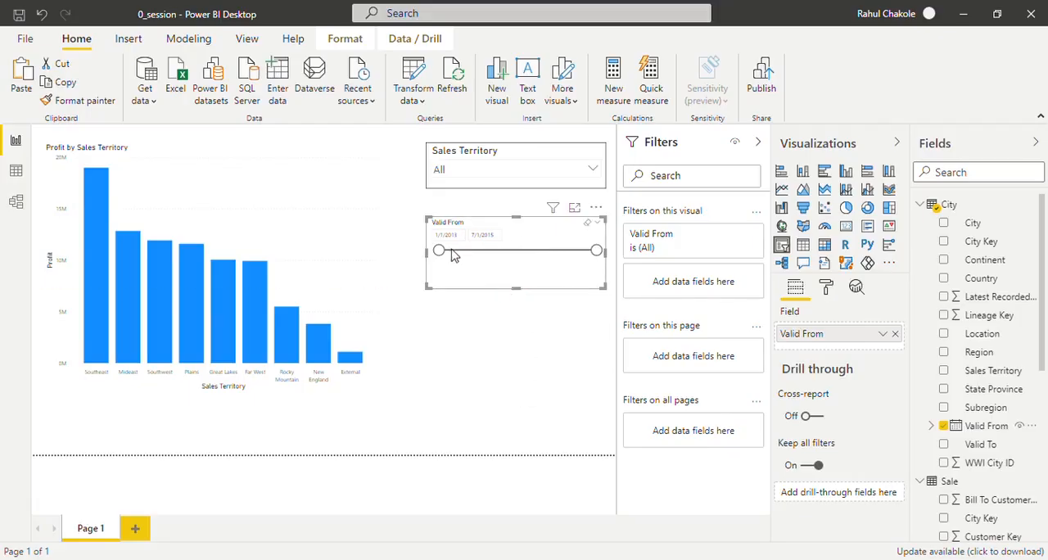
- Set the text size of the Valid From slicer's date inputs to 18 pt
{"action": "left_click", "coordinate": [827, 291]}
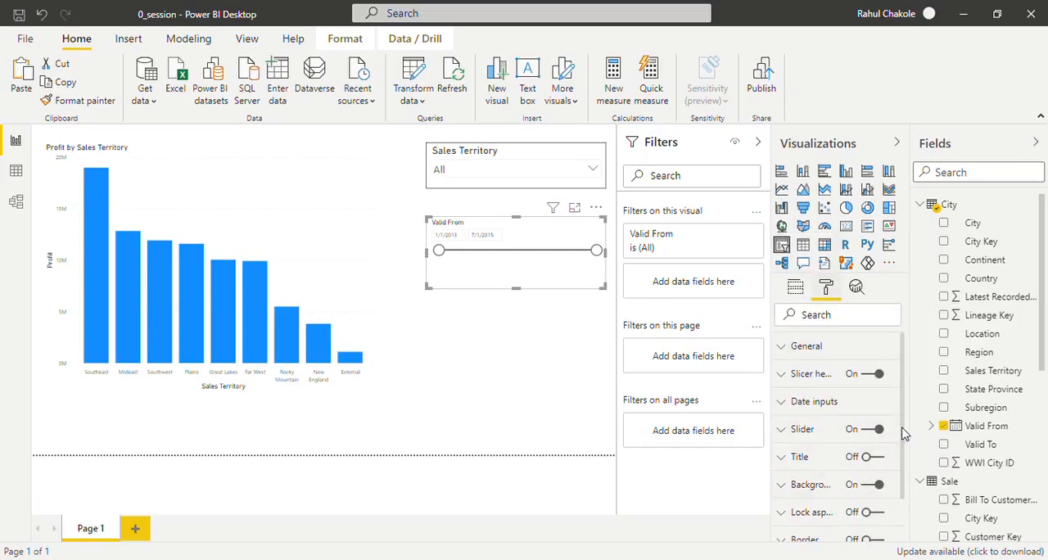
{"action": "left_click", "coordinate": [795, 401]}
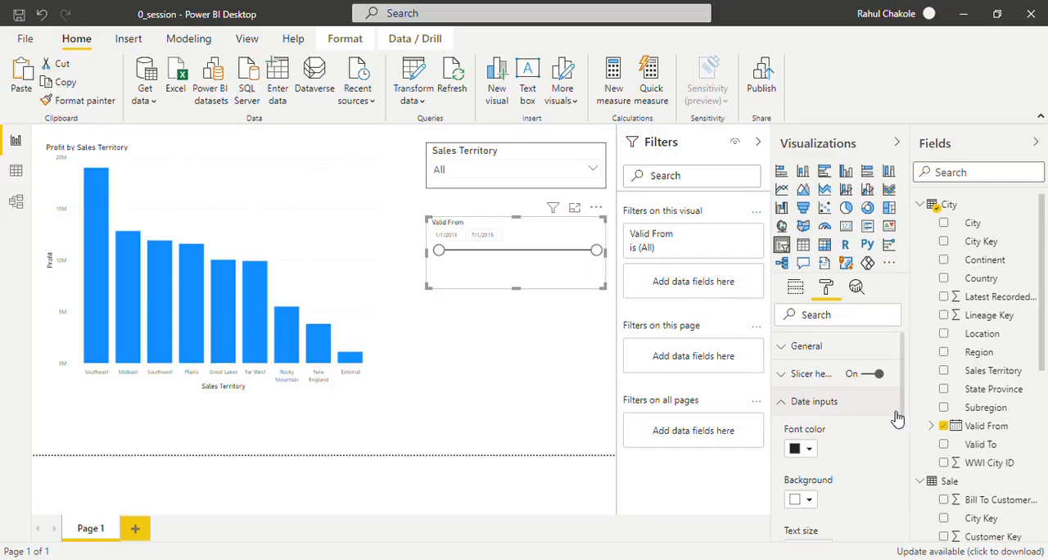
{"action": "left_click_drag", "start_coordinate": [901, 415], "coordinate": [908, 459]}
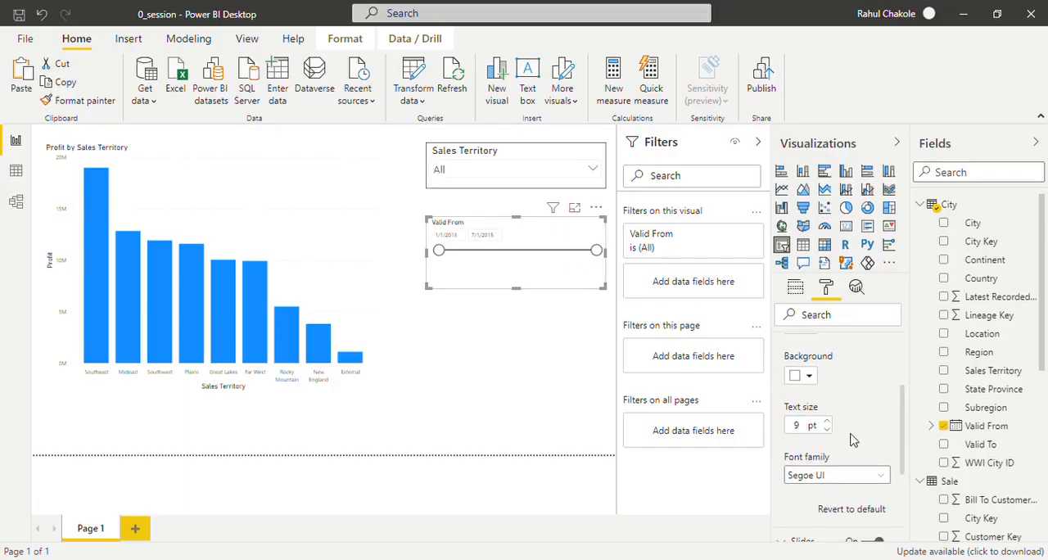
{"action": "left_click", "coordinate": [828, 423]}
{"action": "left_click", "coordinate": [828, 422]}
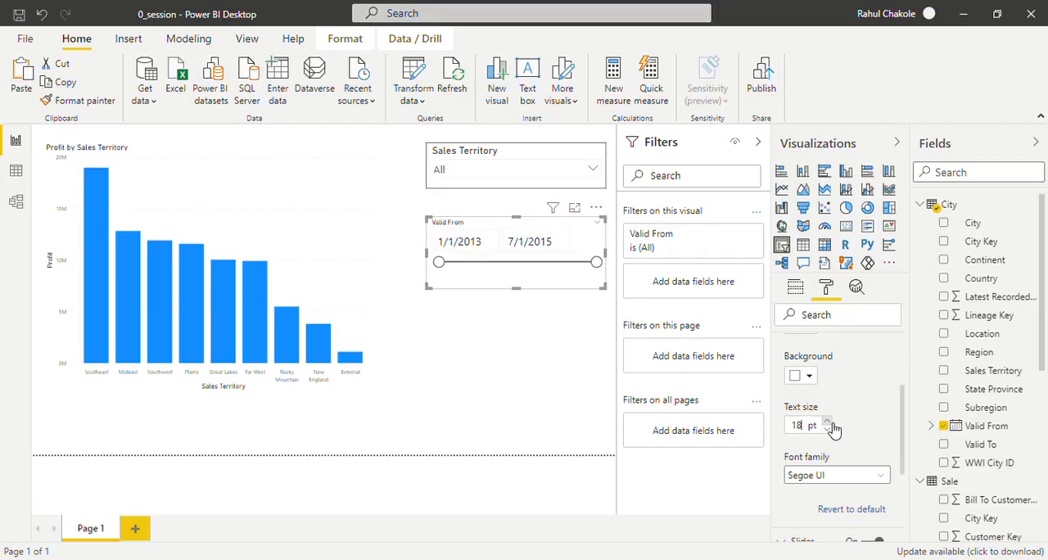
- Set the text size of the Valid From slicer's header to 22 pt
{"action": "left_click_drag", "start_coordinate": [904, 417], "coordinate": [905, 371]}
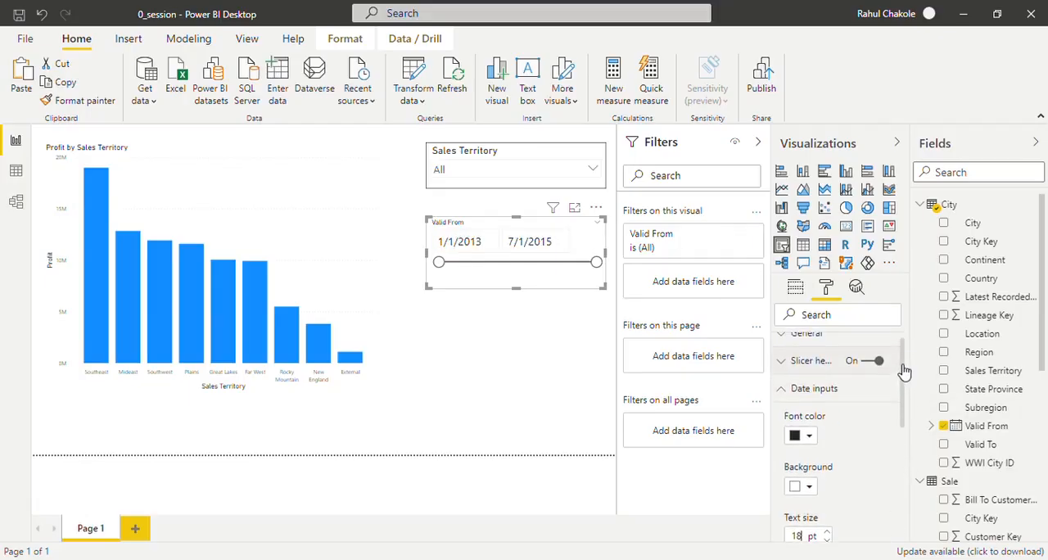
{"action": "left_click", "coordinate": [793, 389]}
{"action": "left_click", "coordinate": [784, 364]}
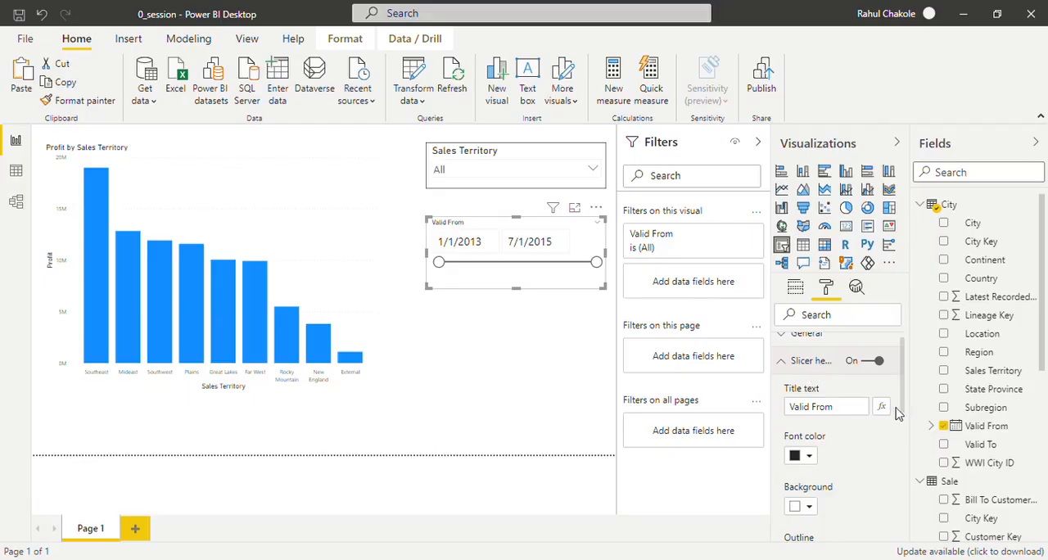
{"action": "left_click_drag", "start_coordinate": [903, 403], "coordinate": [909, 451]}
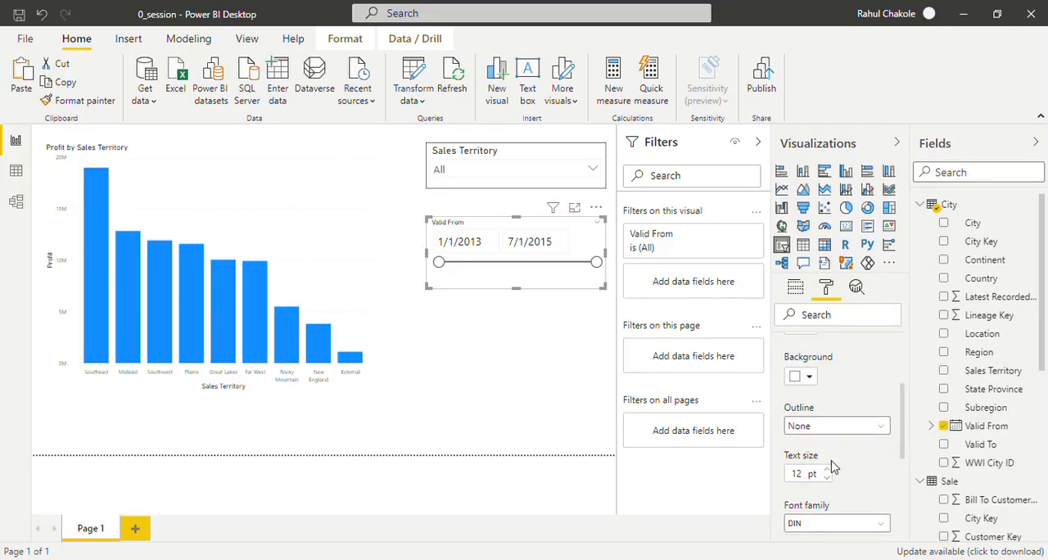
{"action": "left_click", "coordinate": [829, 471]}
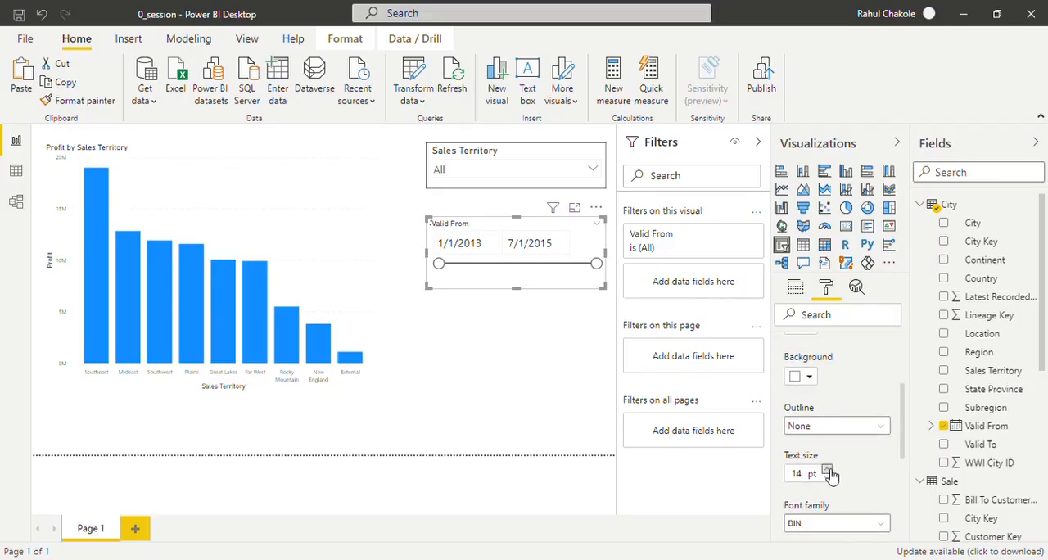
{"action": "left_click", "coordinate": [829, 471]}
{"action": "left_click", "coordinate": [829, 471]}
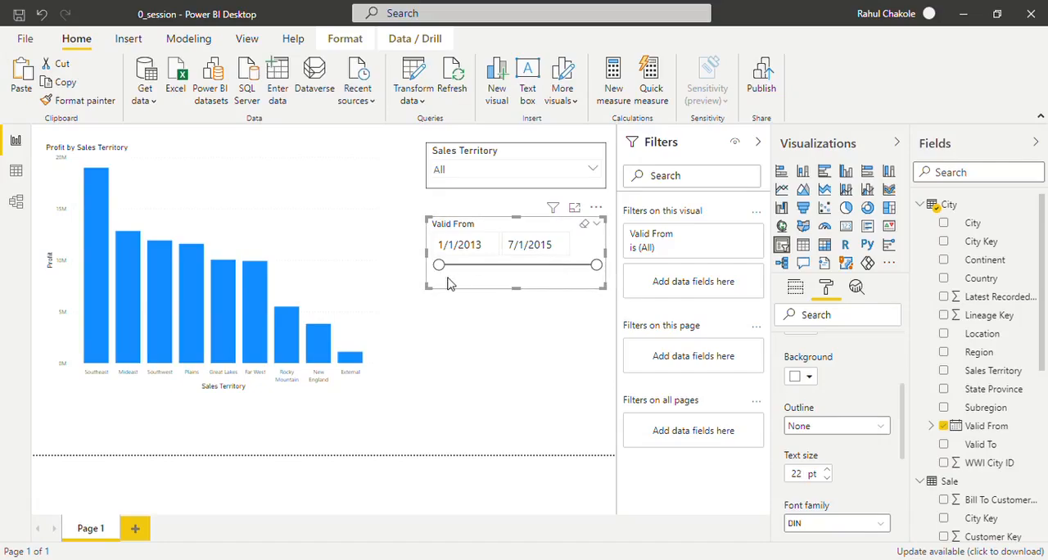
- Filter the chart to a Valid From start date of about 9/19/2013 with the slider and clear that selection
{"action": "mouse_move", "coordinate": [446, 274]}
{"action": "left_mouse_down"}
{"action": "mouse_move", "coordinate": [546, 273]}
{"action": "mouse_move", "coordinate": [437, 272]}
{"action": "left_mouse_up"}
{"action": "left_click_drag", "start_coordinate": [439, 266], "coordinate": [485, 270]}
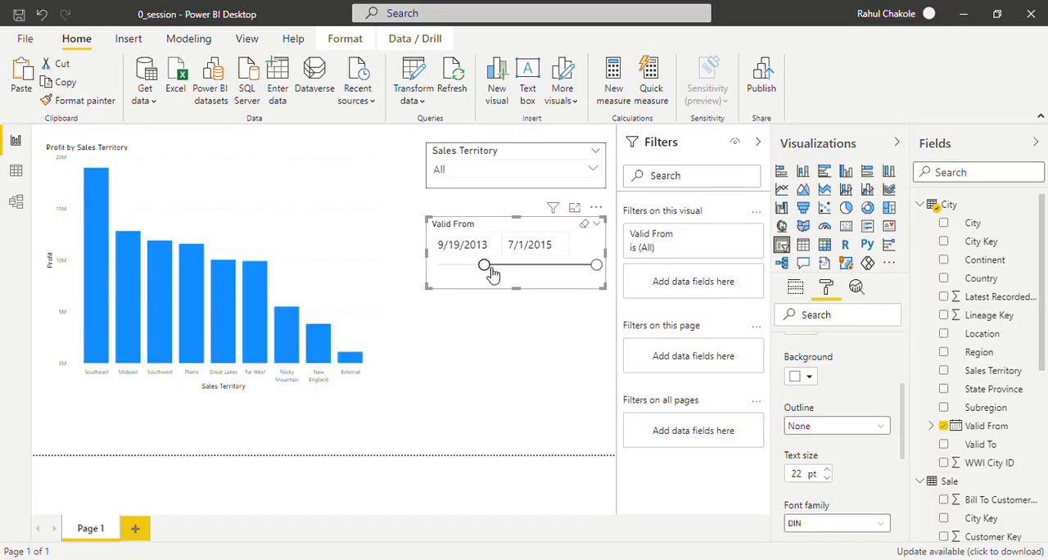
{"action": "left_click", "coordinate": [587, 226]}
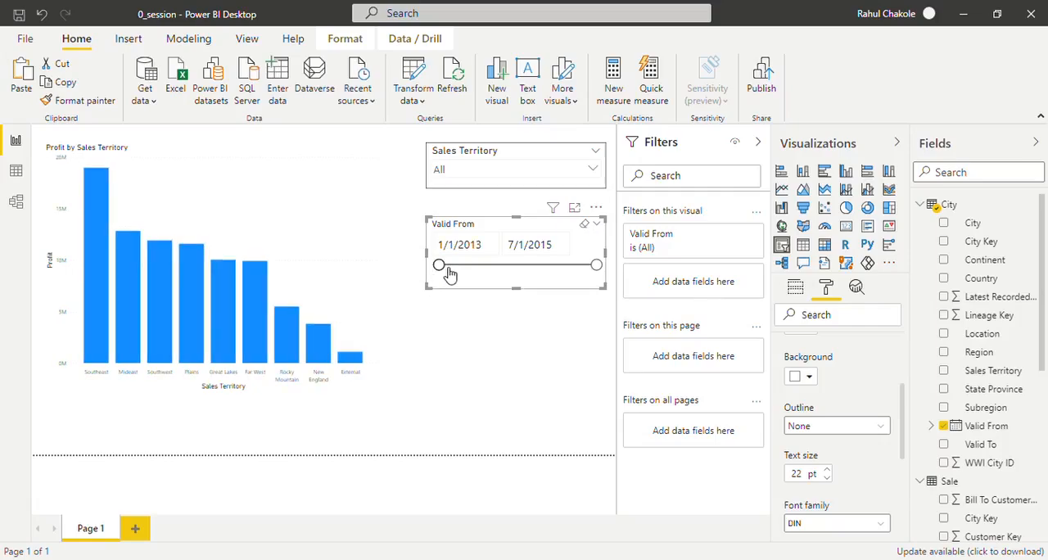
- Switch the Valid From slicer to Before, filter the chart to an end date of about 5/11/2013 and clear that selection
{"action": "left_click", "coordinate": [598, 224]}
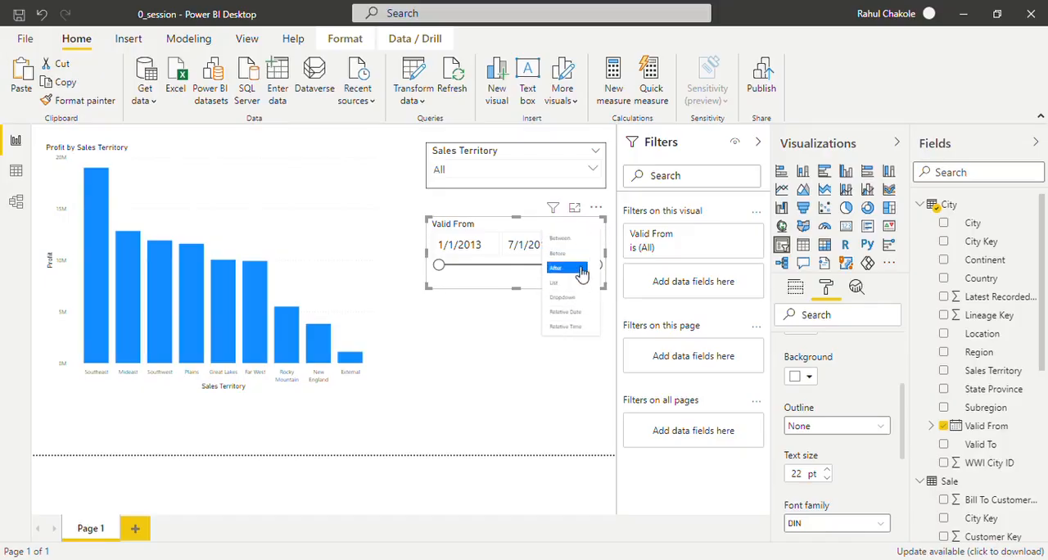
{"action": "left_click", "coordinate": [576, 246]}
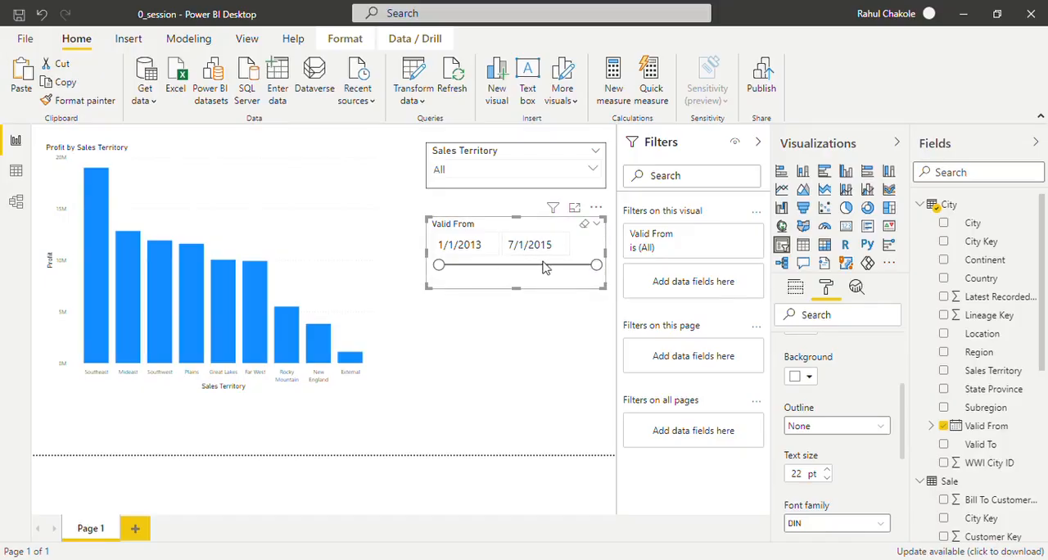
{"action": "left_click", "coordinate": [599, 225]}
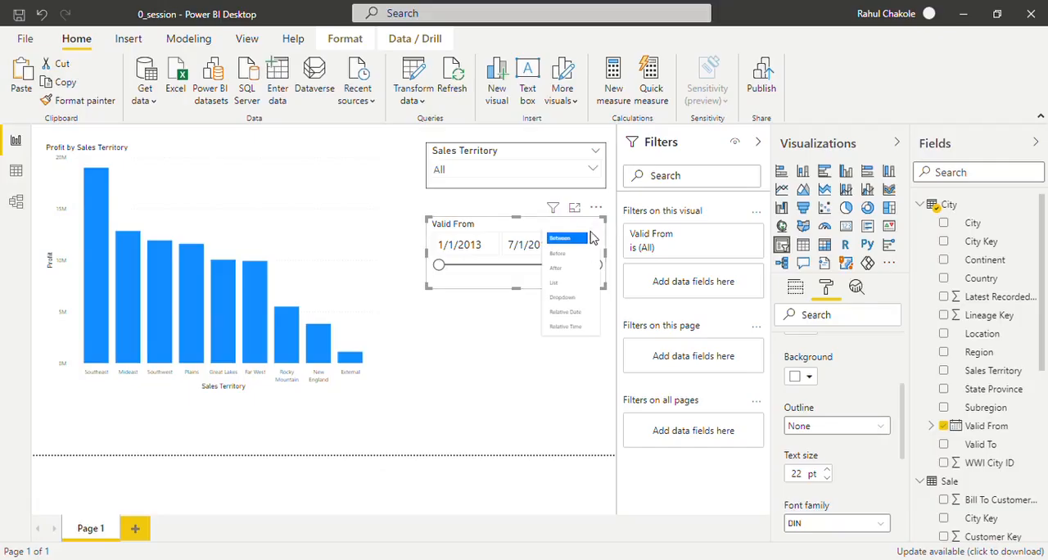
{"action": "left_click", "coordinate": [576, 255]}
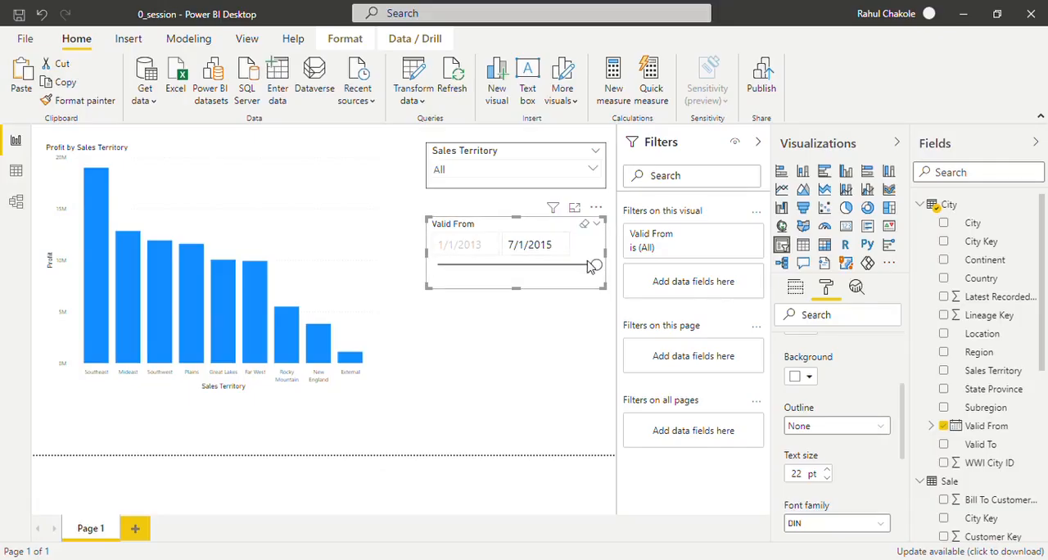
{"action": "left_click_drag", "start_coordinate": [596, 266], "coordinate": [463, 278]}
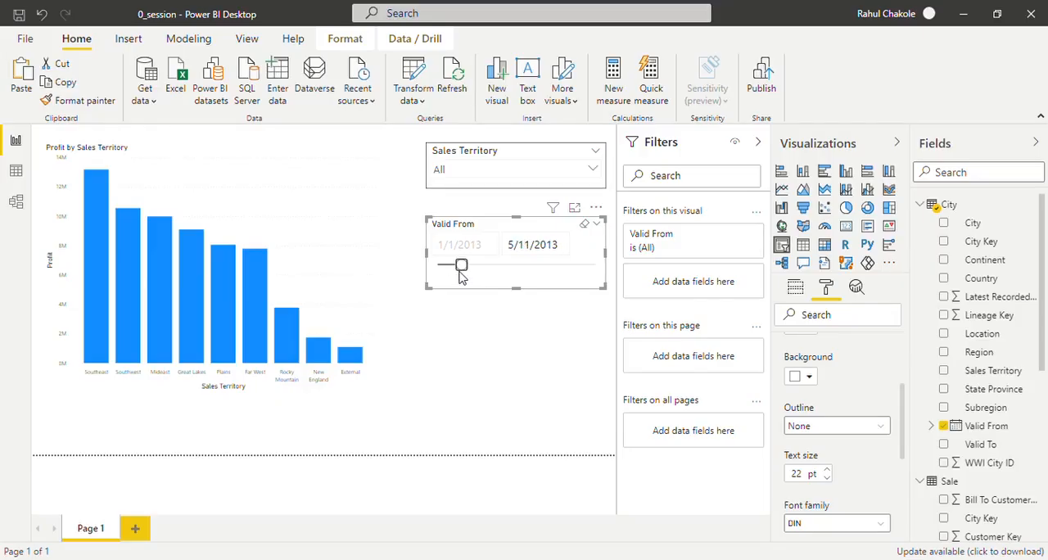
{"action": "left_click", "coordinate": [585, 226]}
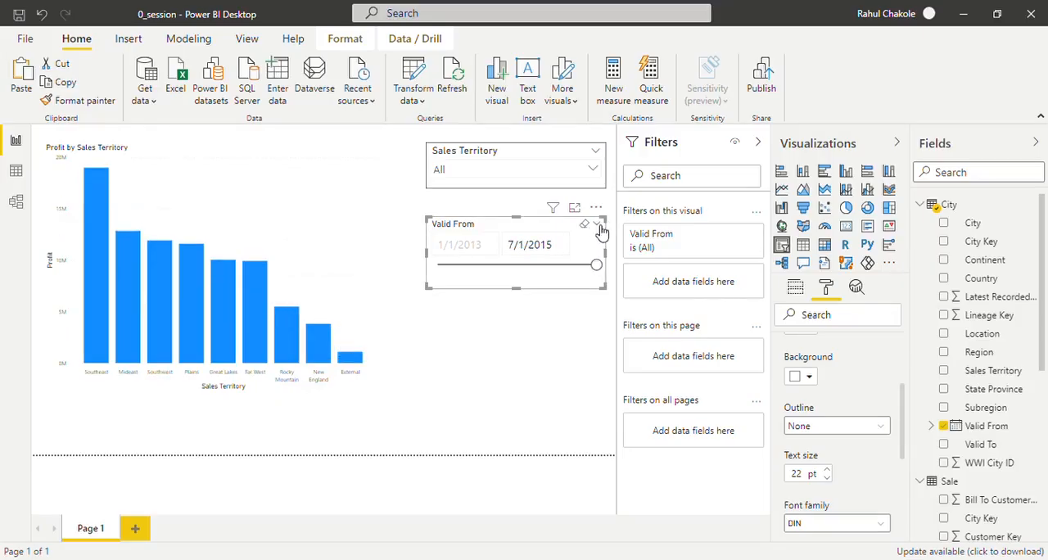
- Switch the Valid From slicer to After, filter the chart to a start date of about 10/24/2013 and clear that selection
{"action": "left_click", "coordinate": [598, 225]}
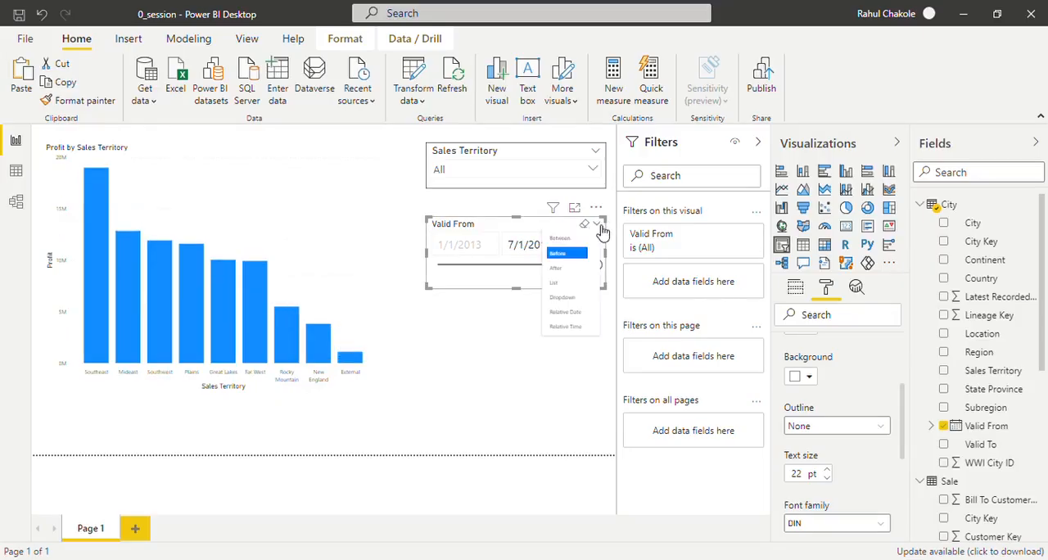
{"action": "left_click", "coordinate": [562, 269]}
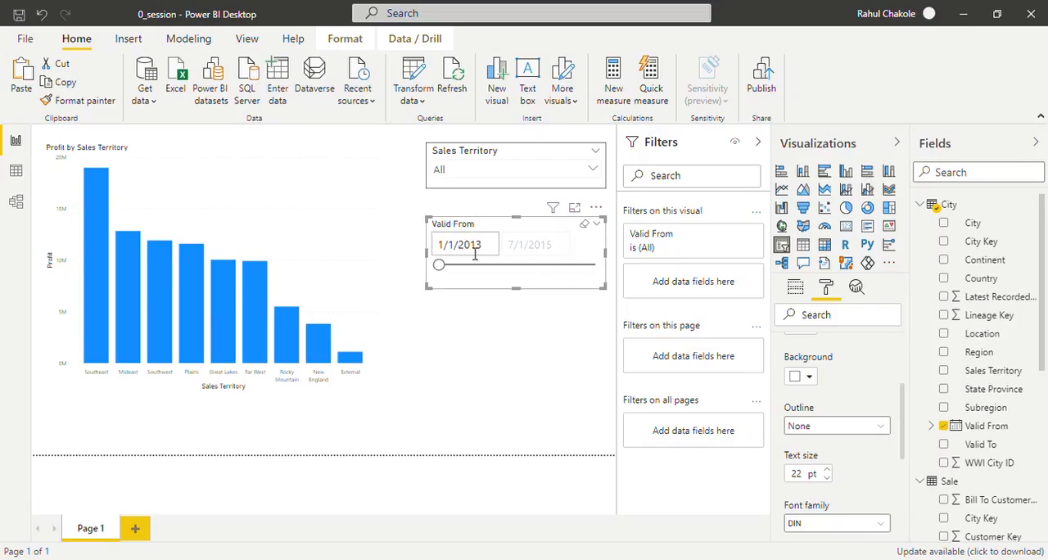
{"action": "left_click_drag", "start_coordinate": [442, 266], "coordinate": [500, 273]}
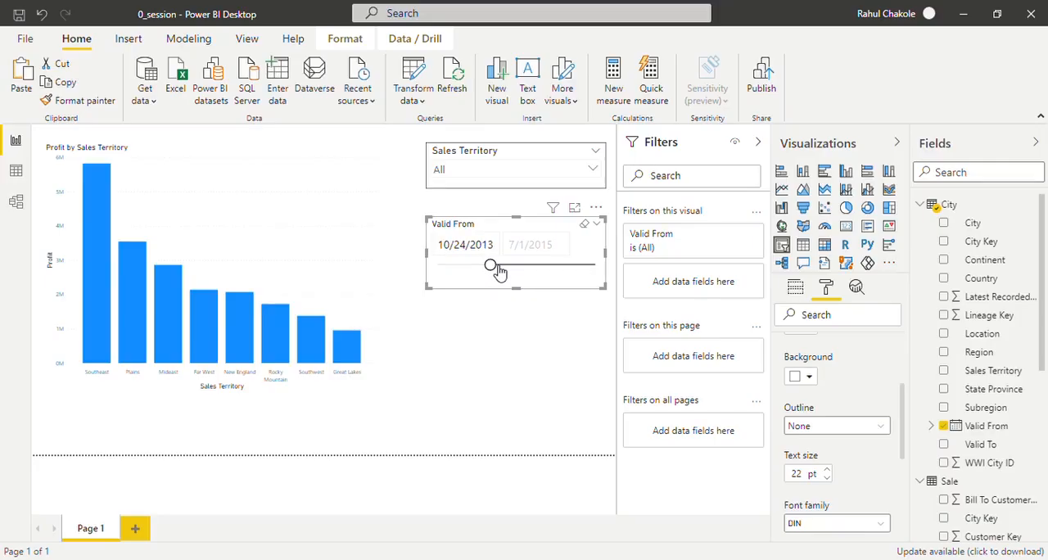
{"action": "left_click", "coordinate": [587, 225]}
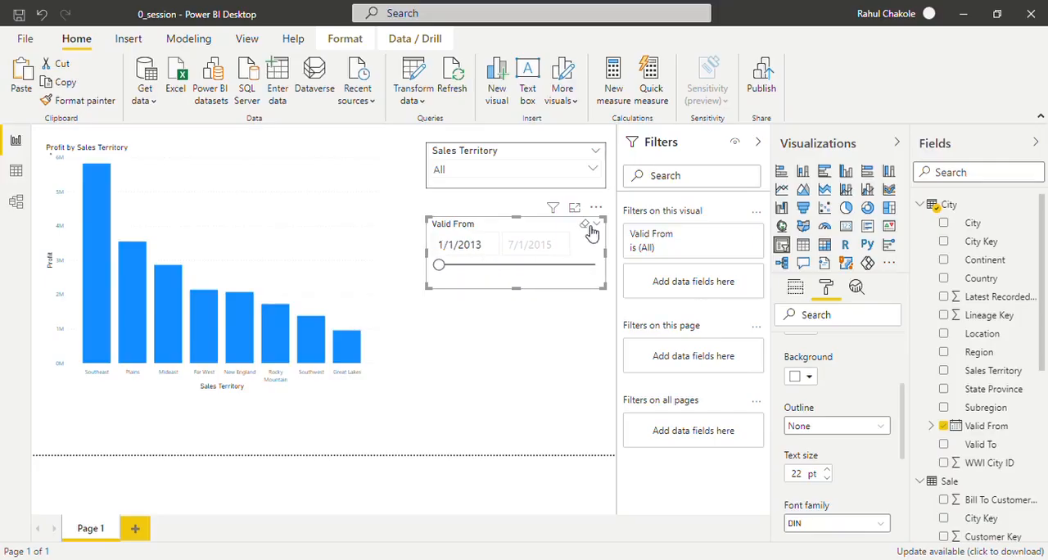
- Show the Valid From slicer as a List, filter the chart by July 1, 2013 and July 1, 2014 in turn, and clear the selection
{"action": "left_click", "coordinate": [599, 225]}
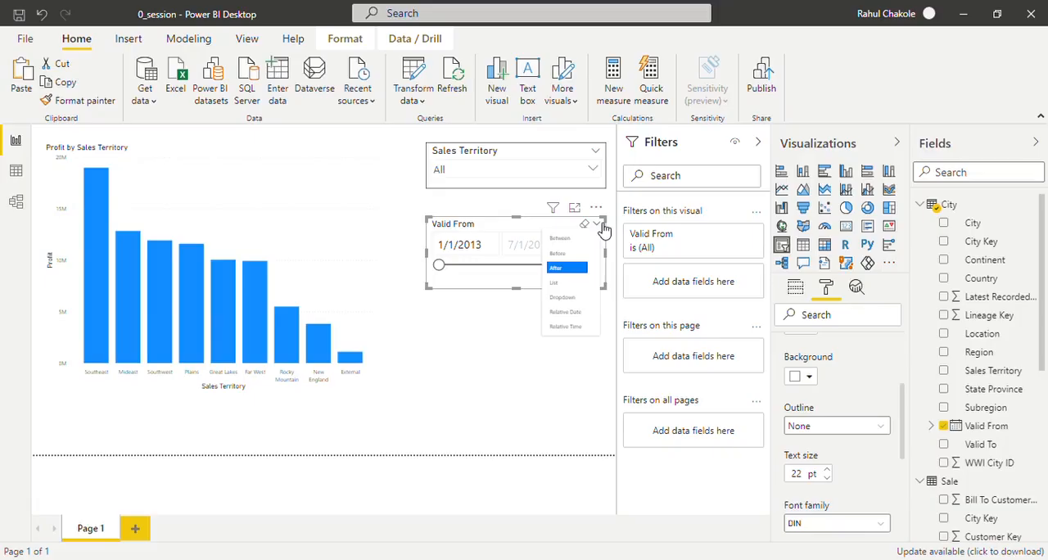
{"action": "left_click", "coordinate": [577, 283]}
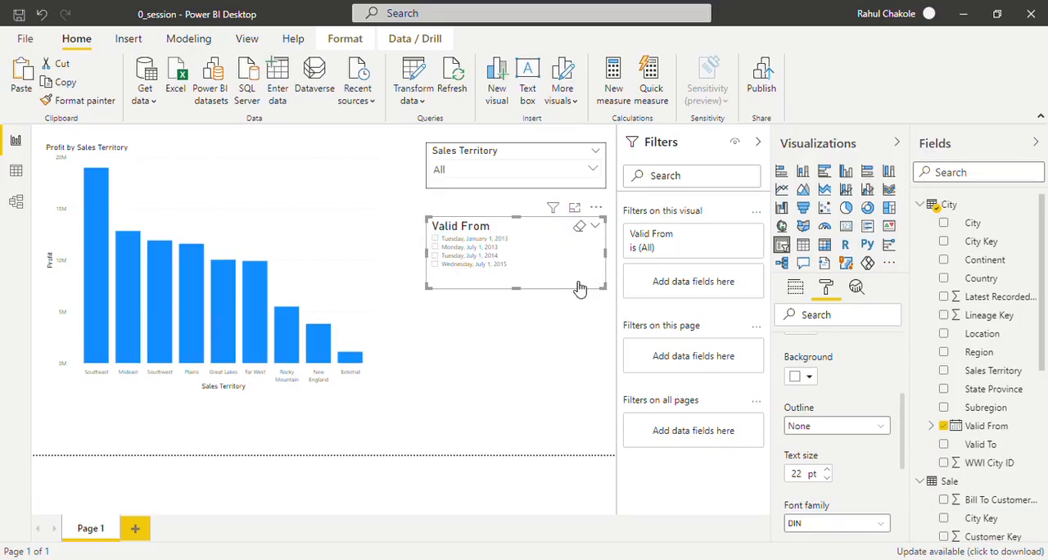
{"action": "left_click", "coordinate": [439, 247]}
{"action": "left_click", "coordinate": [438, 256]}
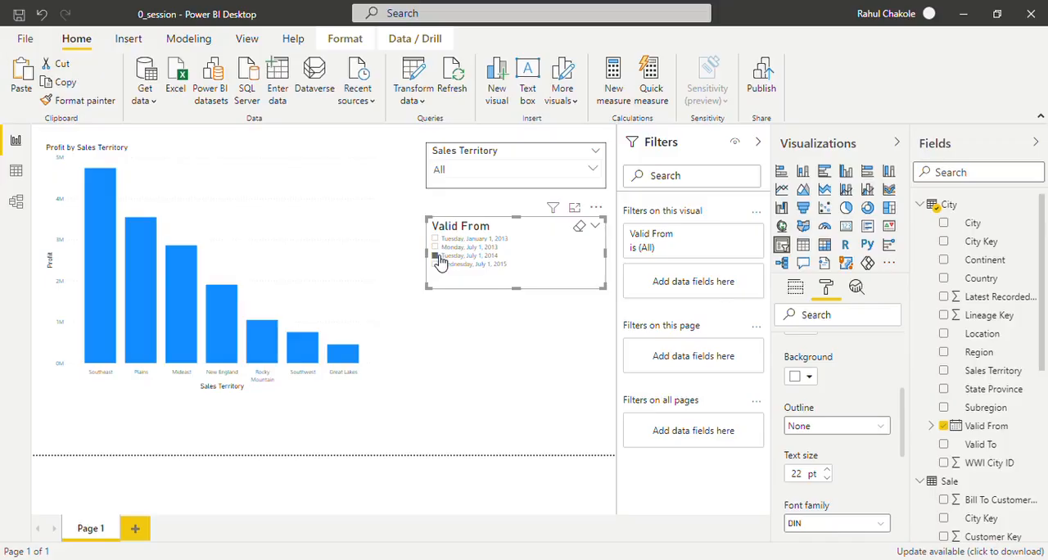
{"action": "left_click", "coordinate": [438, 257]}
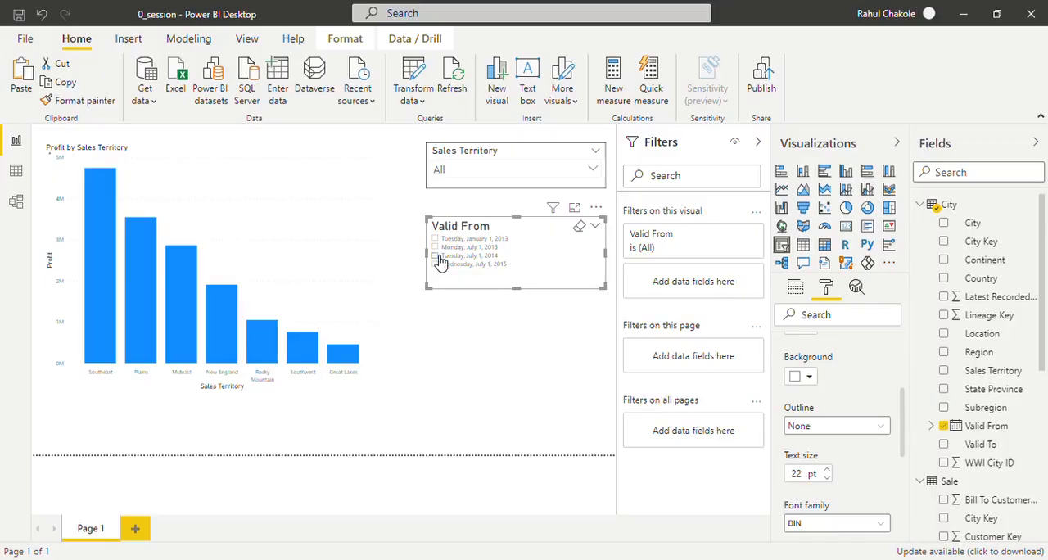
- Change the Valid From slicer to the Dropdown style and open its list of dates
{"action": "left_click", "coordinate": [600, 230]}
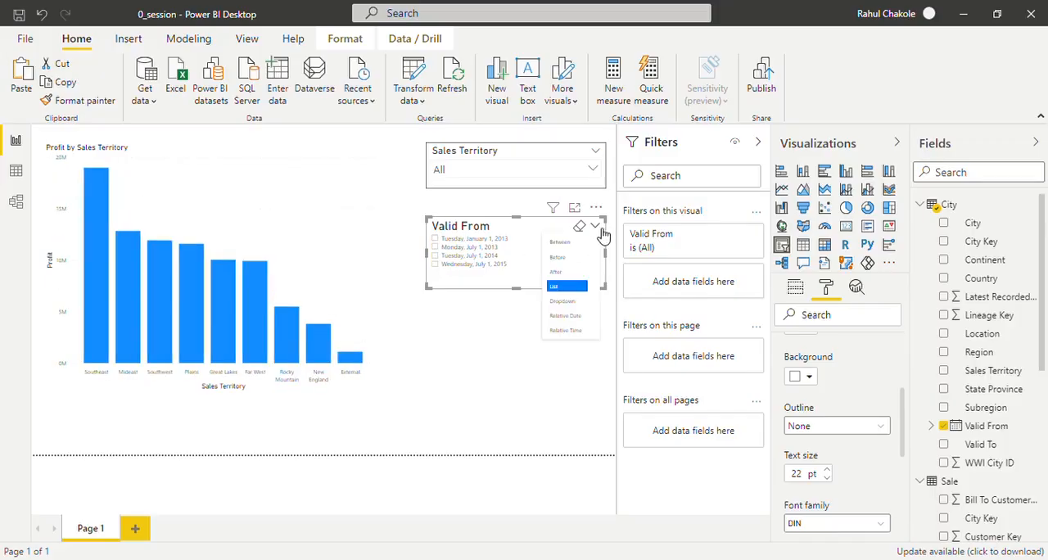
{"action": "left_click", "coordinate": [583, 303]}
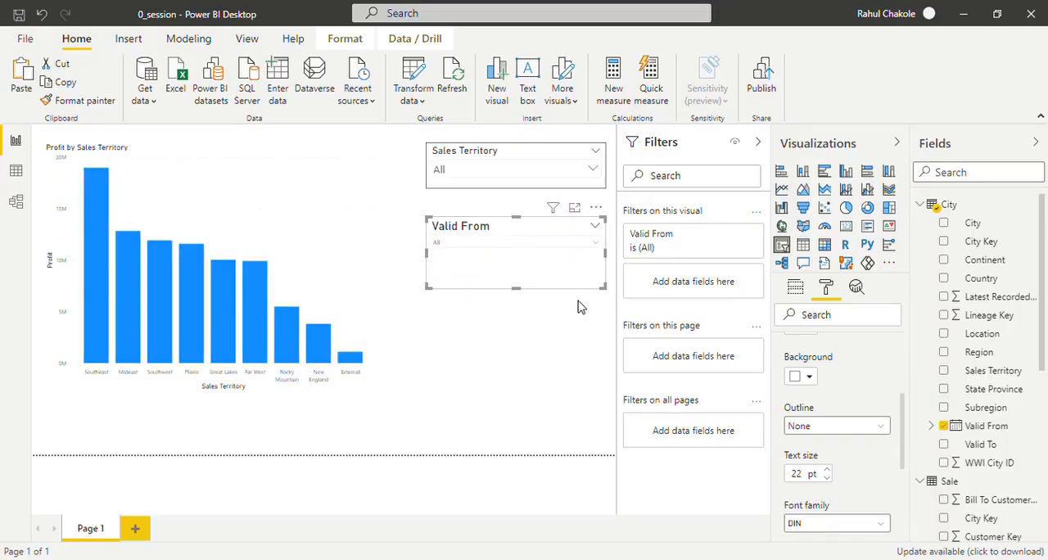
{"action": "left_click", "coordinate": [594, 243]}
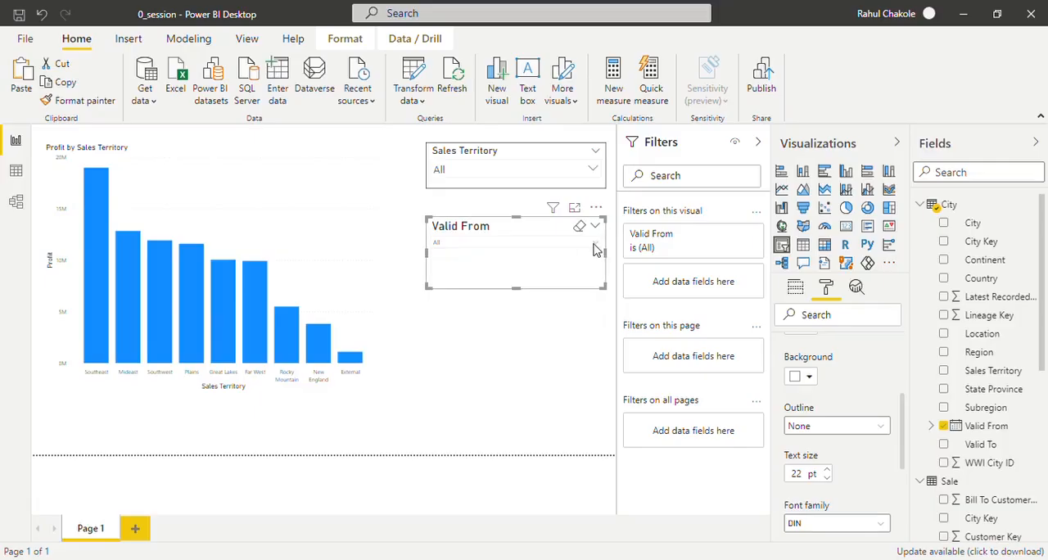
- Switch the Valid From slicer to Relative Date and set the text size of its numeric inputs to 20 pt
{"action": "left_click", "coordinate": [599, 227]}
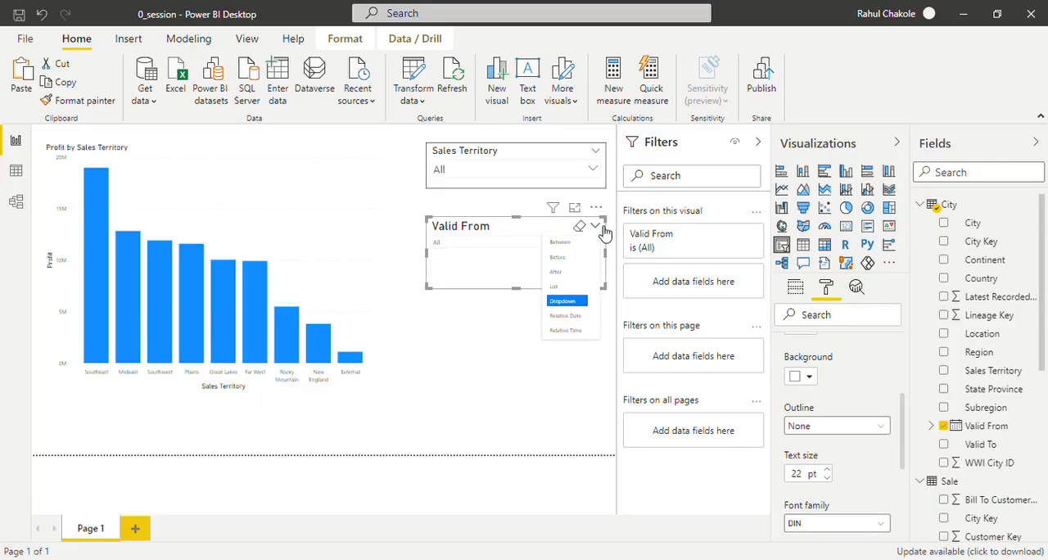
{"action": "left_click", "coordinate": [567, 316]}
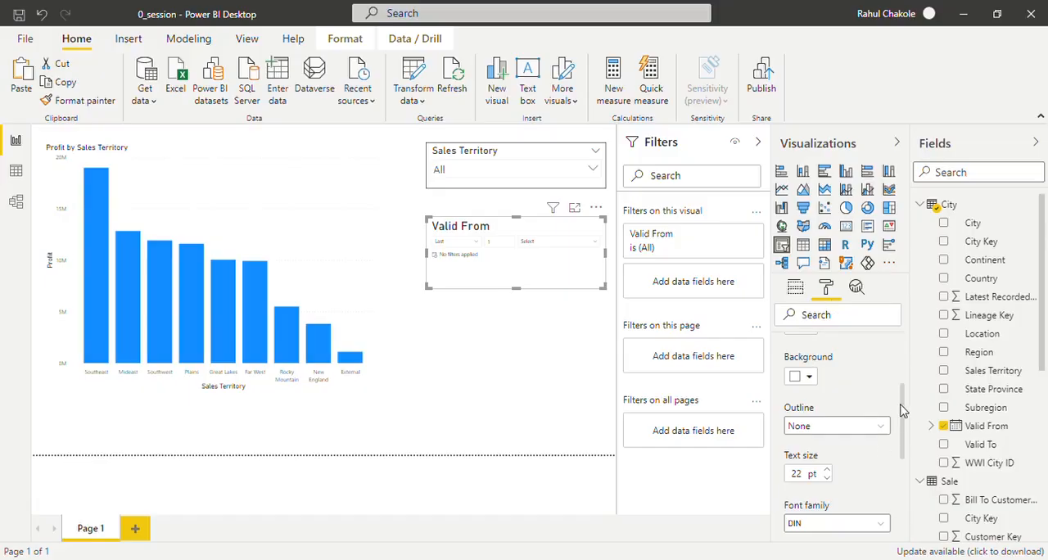
{"action": "left_click_drag", "start_coordinate": [903, 410], "coordinate": [903, 363]}
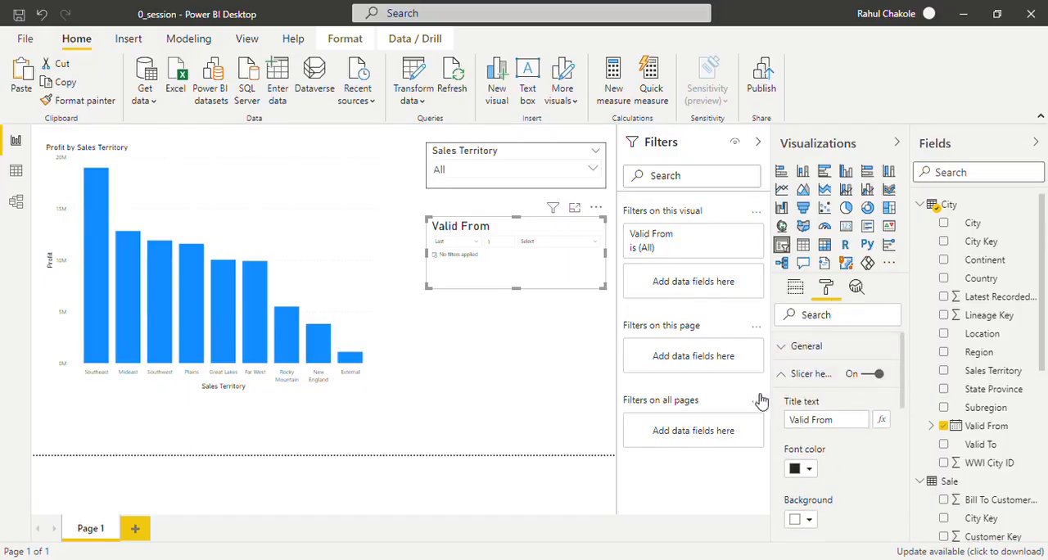
{"action": "left_click", "coordinate": [784, 380]}
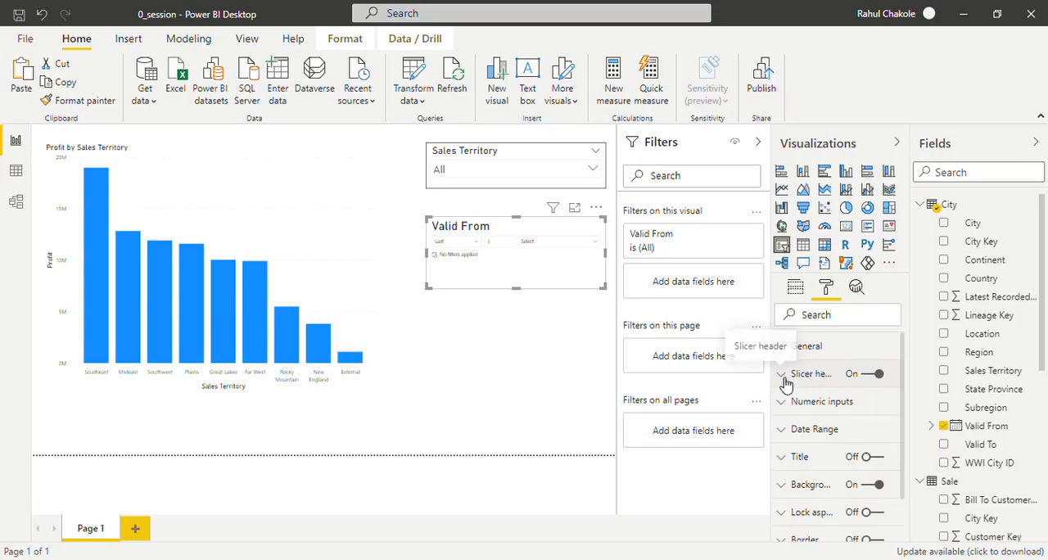
{"action": "left_click", "coordinate": [789, 403]}
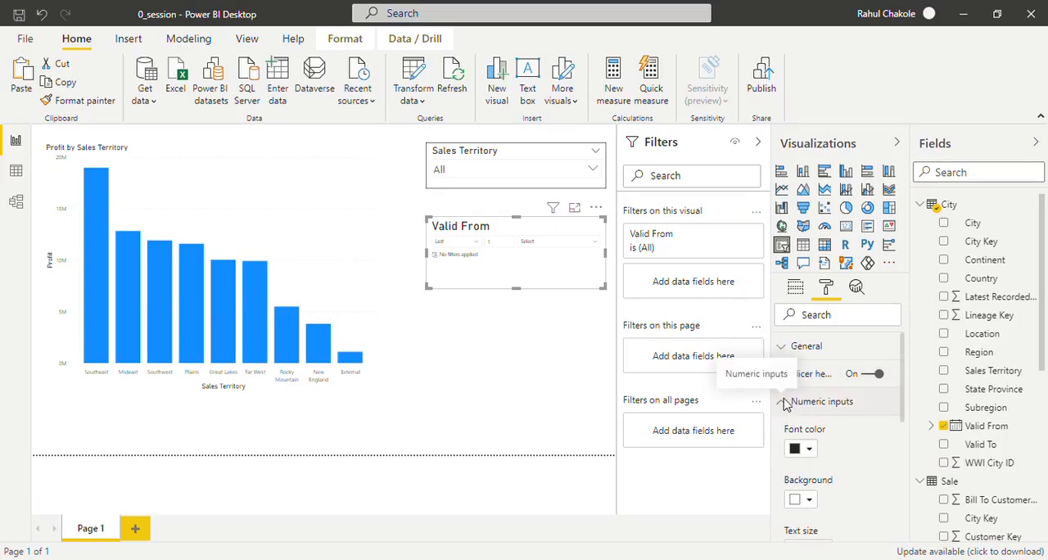
{"action": "left_click_drag", "start_coordinate": [904, 396], "coordinate": [909, 444]}
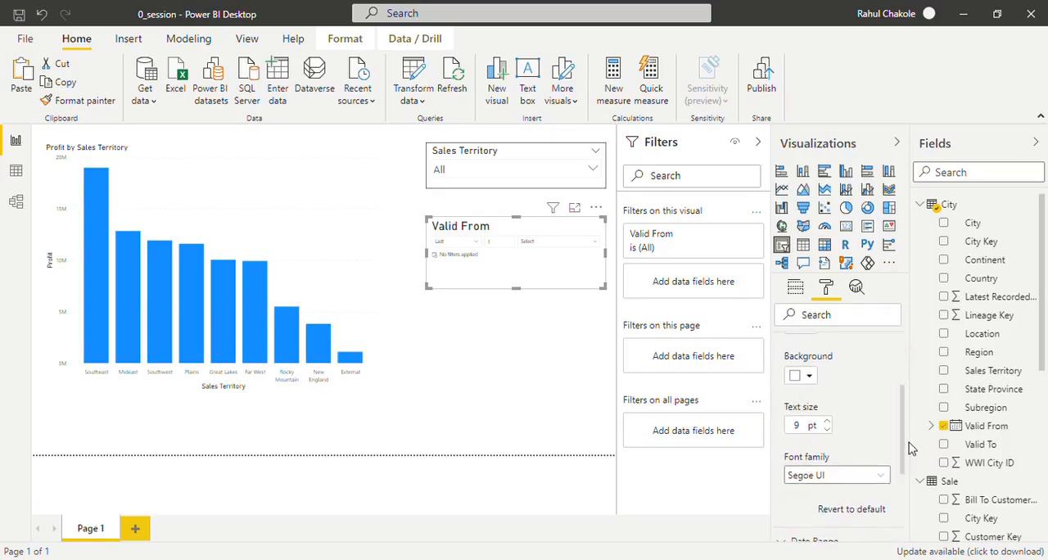
{"action": "left_click", "coordinate": [829, 418]}
{"action": "left_click", "coordinate": [829, 417]}
{"action": "left_click", "coordinate": [829, 418]}
{"action": "left_click", "coordinate": [829, 417]}
{"action": "left_click", "coordinate": [828, 418]}
{"action": "left_click", "coordinate": [829, 418]}
{"action": "left_click", "coordinate": [829, 417]}
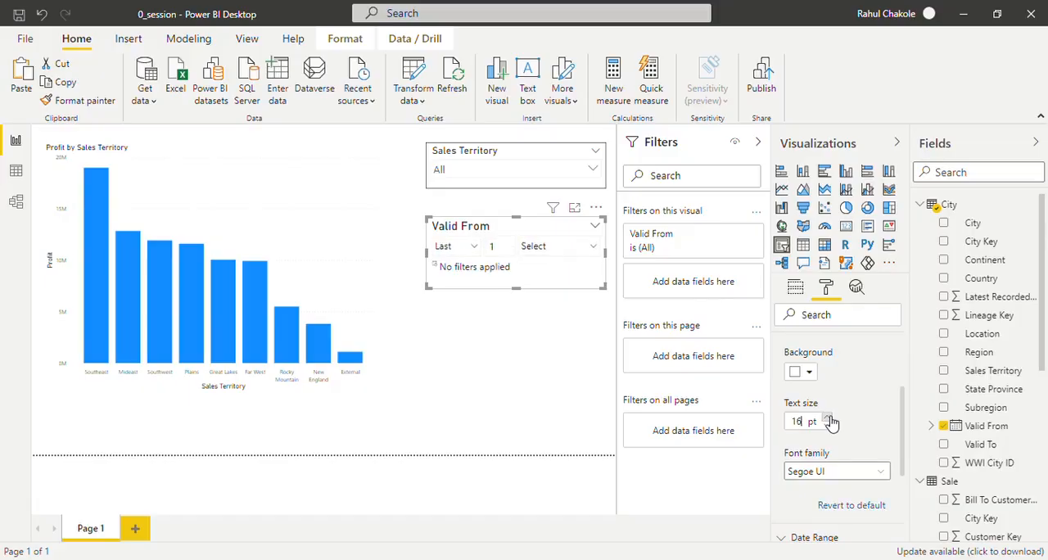
{"action": "left_click", "coordinate": [828, 417]}
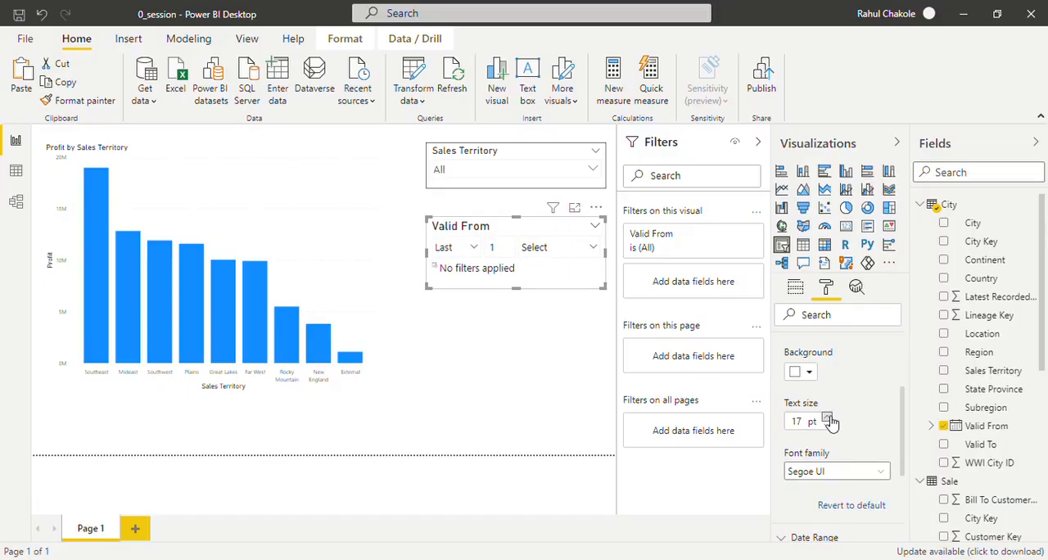
{"action": "left_click", "coordinate": [828, 417]}
{"action": "left_click", "coordinate": [828, 417]}
{"action": "left_click", "coordinate": [828, 418]}
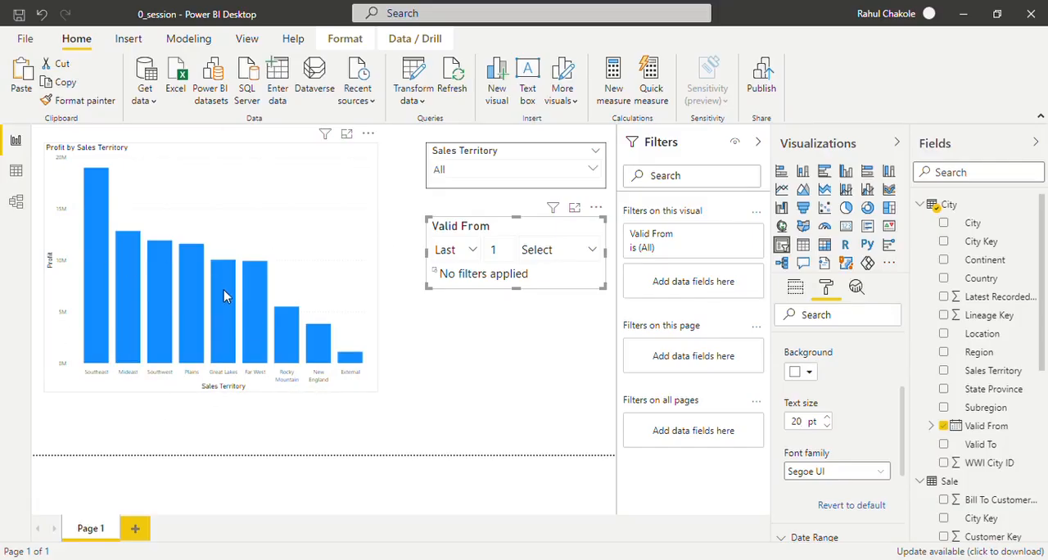
- Expand the Valid From field's date hierarchy and set the slicer's relative period to the last 1 Years
{"action": "mouse_move", "coordinate": [224, 292]}
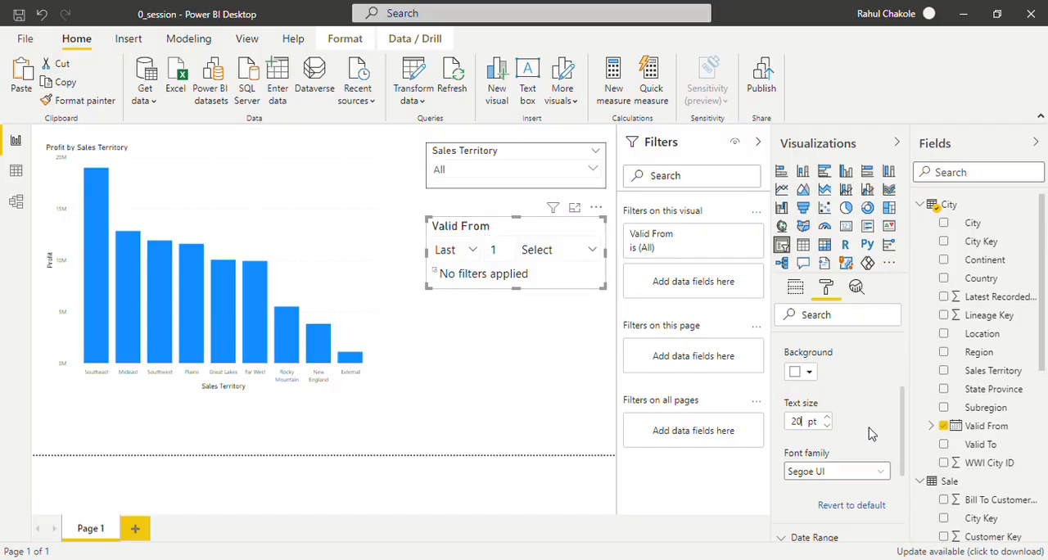
{"action": "left_click", "coordinate": [933, 426]}
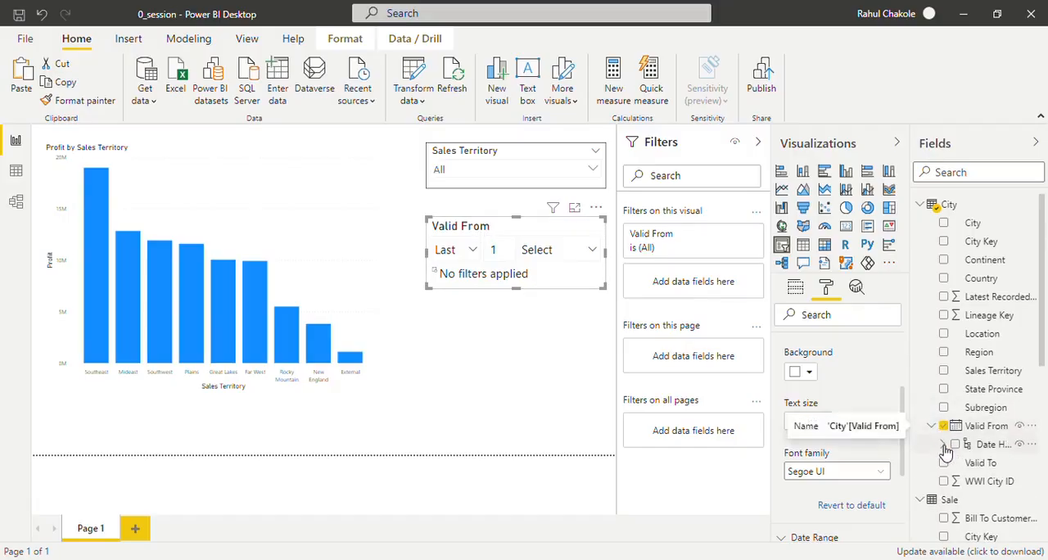
{"action": "left_click", "coordinate": [944, 444]}
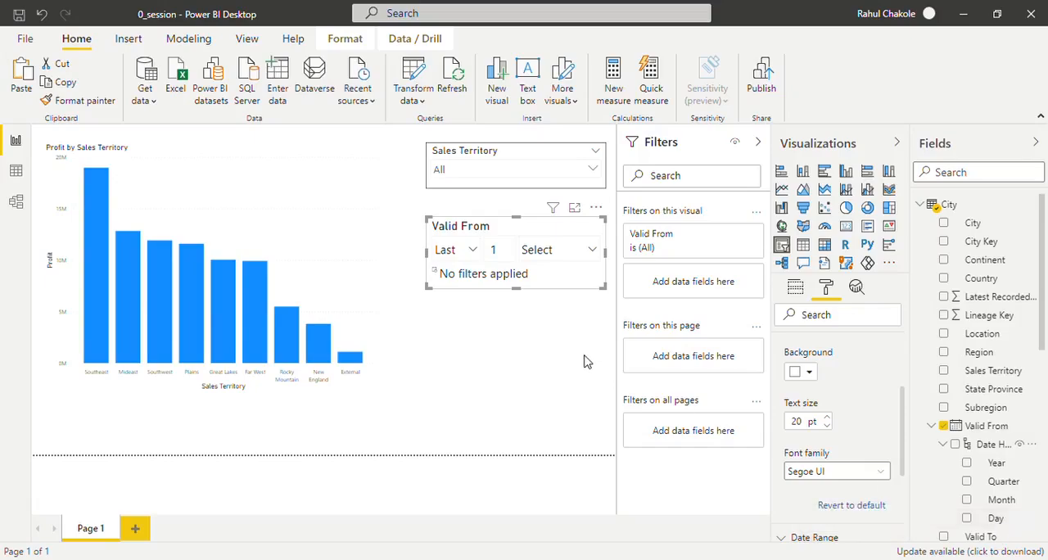
{"action": "left_click", "coordinate": [595, 251]}
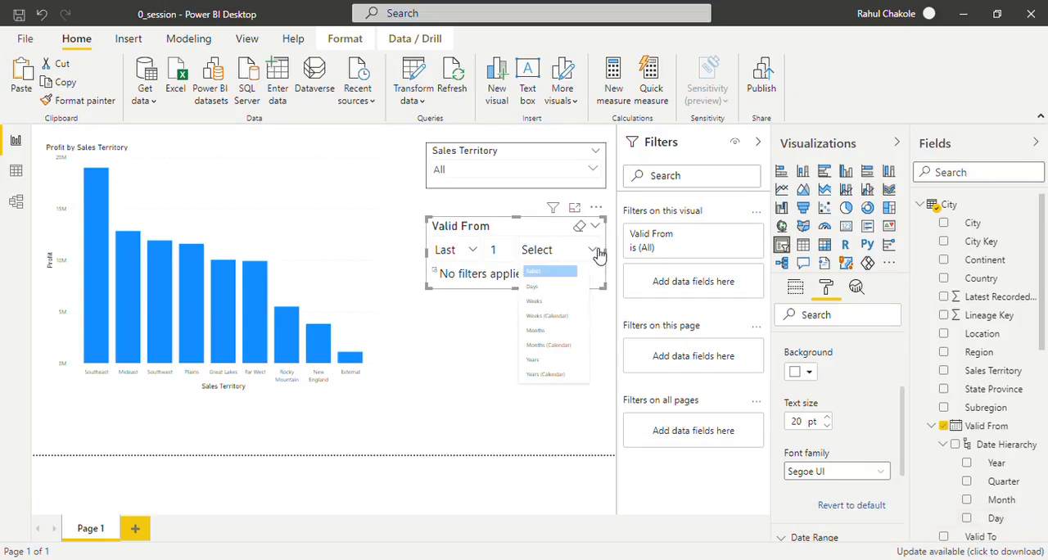
{"action": "left_click", "coordinate": [550, 360]}
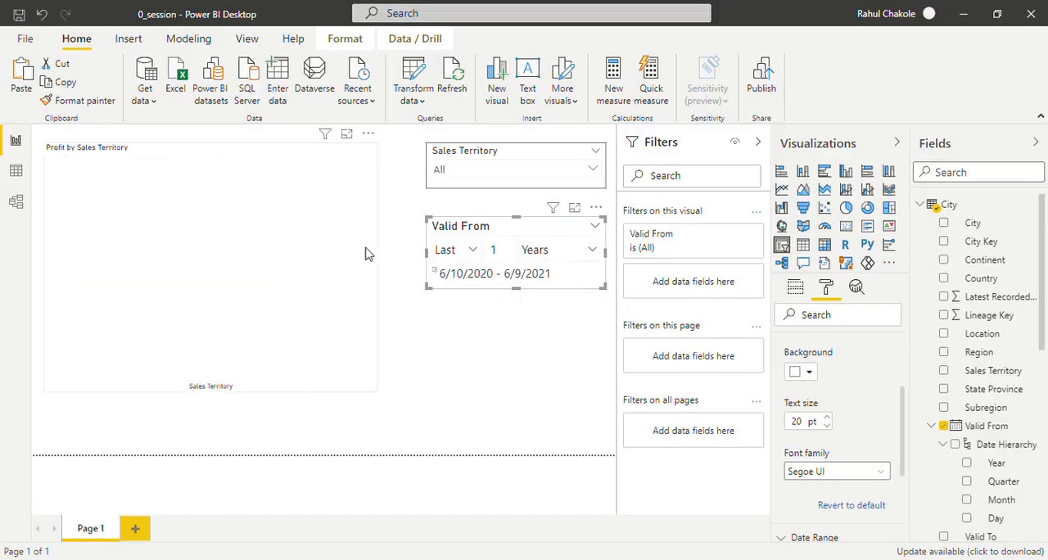
- Try the This Year period in the Valid From slicer and set it back to the last 2 Years
{"action": "left_click", "coordinate": [482, 251]}
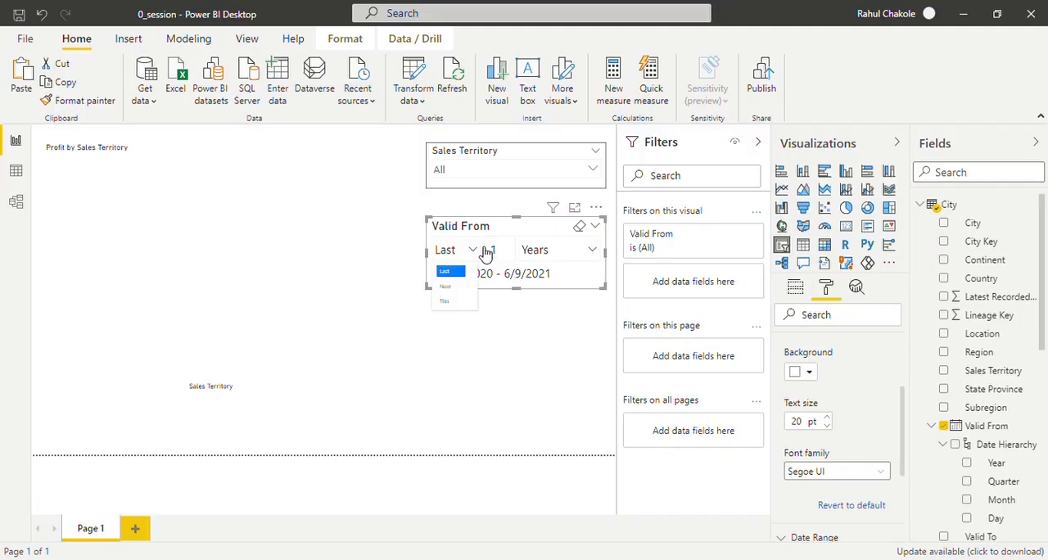
{"action": "left_click", "coordinate": [453, 302]}
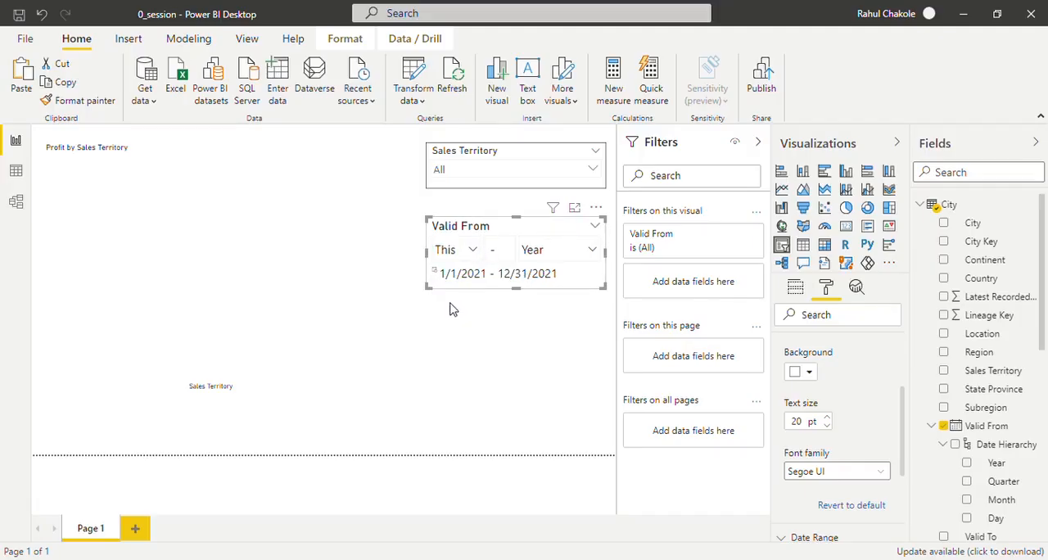
{"action": "left_click", "coordinate": [478, 250]}
{"action": "left_click", "coordinate": [464, 272]}
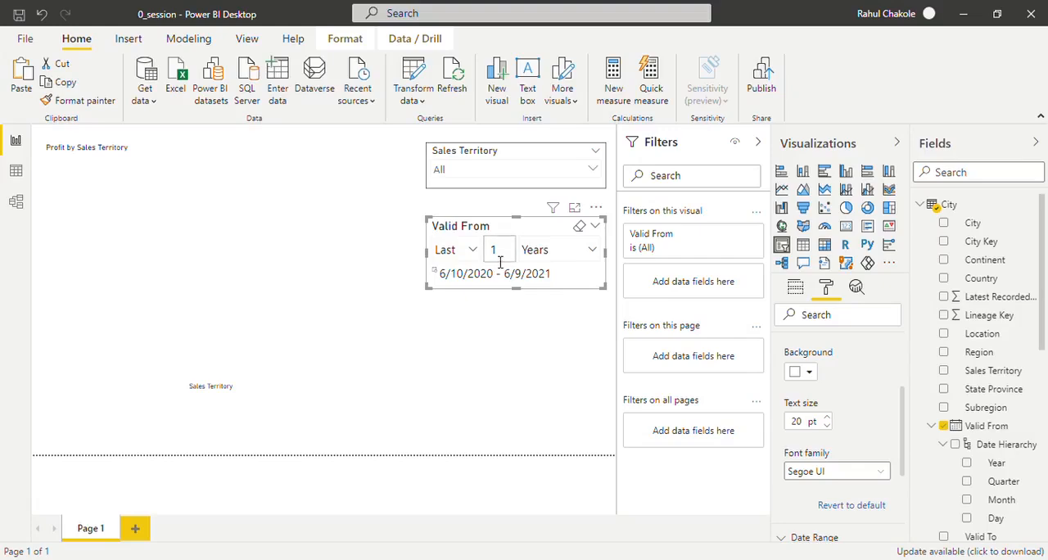
{"action": "left_click", "coordinate": [496, 343]}
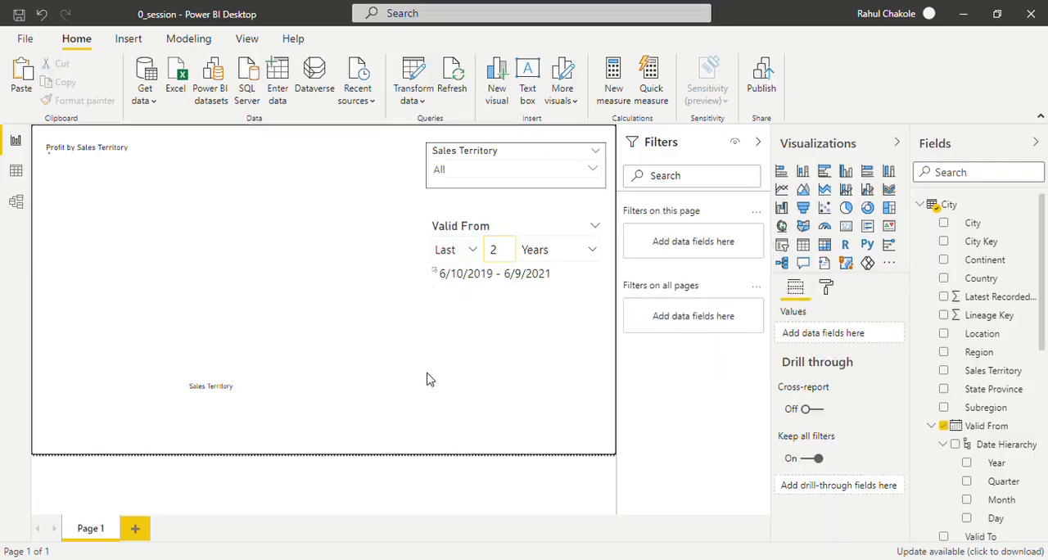
- Add a second page to the report
{"action": "left_click", "coordinate": [146, 529]}
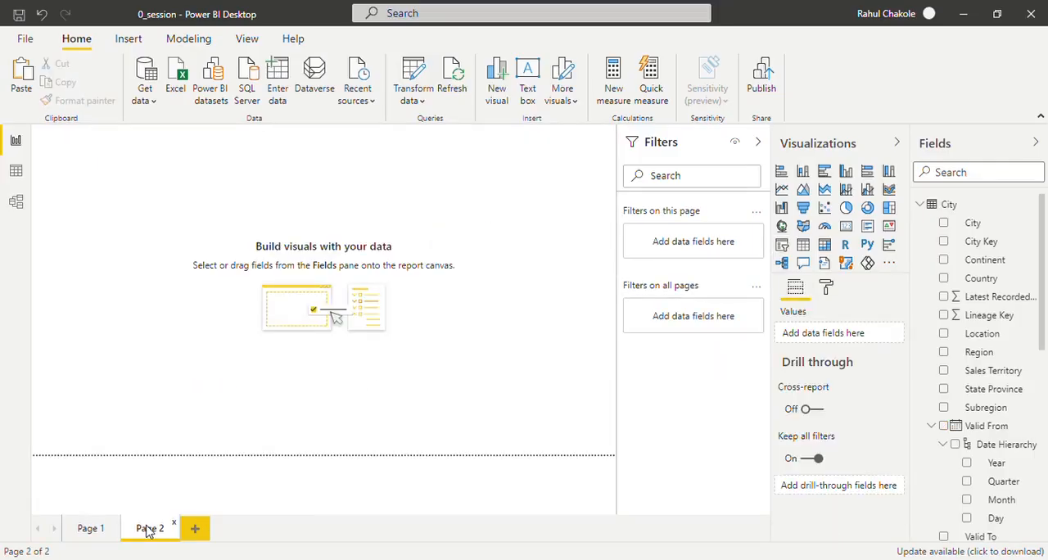
- Add a table visual showing the Valid From date hierarchy to Page 2 and enlarge it across the canvas
{"action": "left_click", "coordinate": [803, 245]}
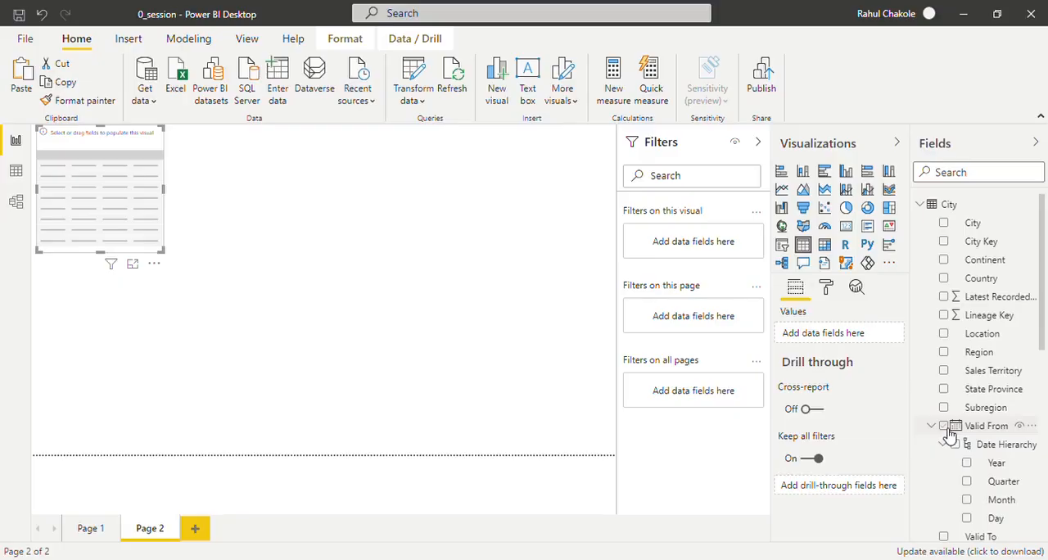
{"action": "left_click", "coordinate": [945, 428]}
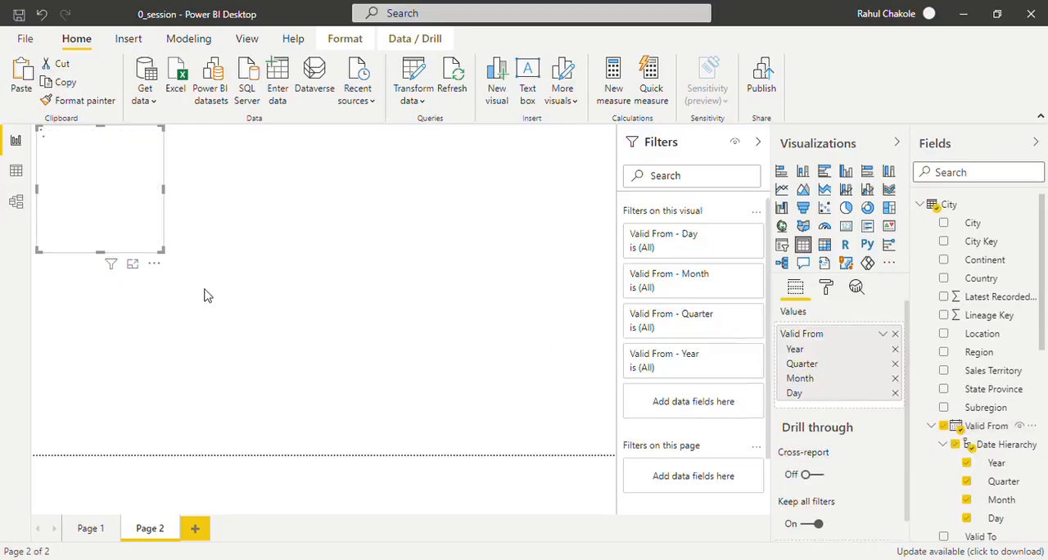
{"action": "left_click_drag", "start_coordinate": [167, 258], "coordinate": [392, 428]}
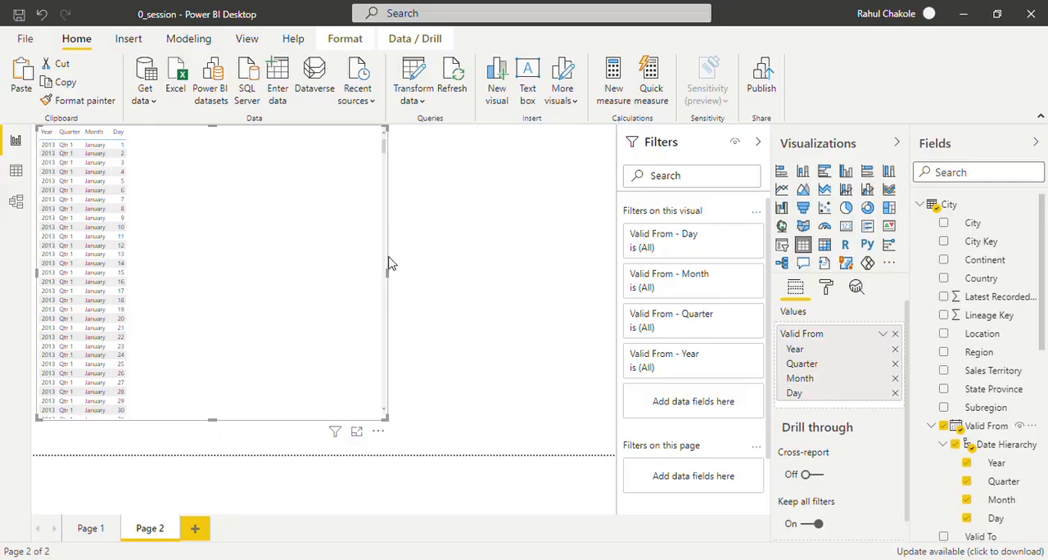
- Remove the Day, Month and Quarter levels from the Valid From table so it lists only the Year
{"action": "left_click", "coordinate": [971, 516]}
{"action": "left_click", "coordinate": [969, 500]}
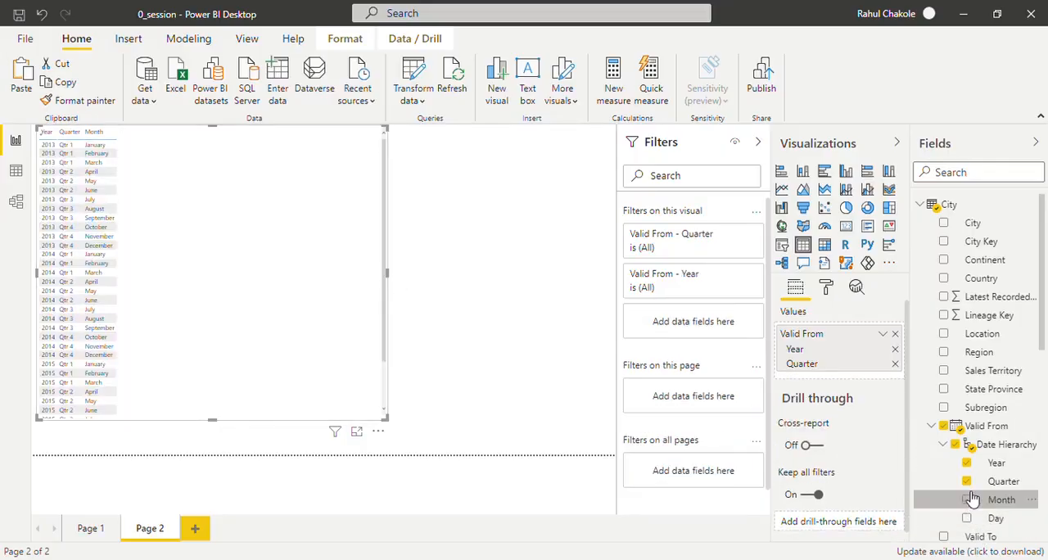
{"action": "left_click", "coordinate": [969, 483]}
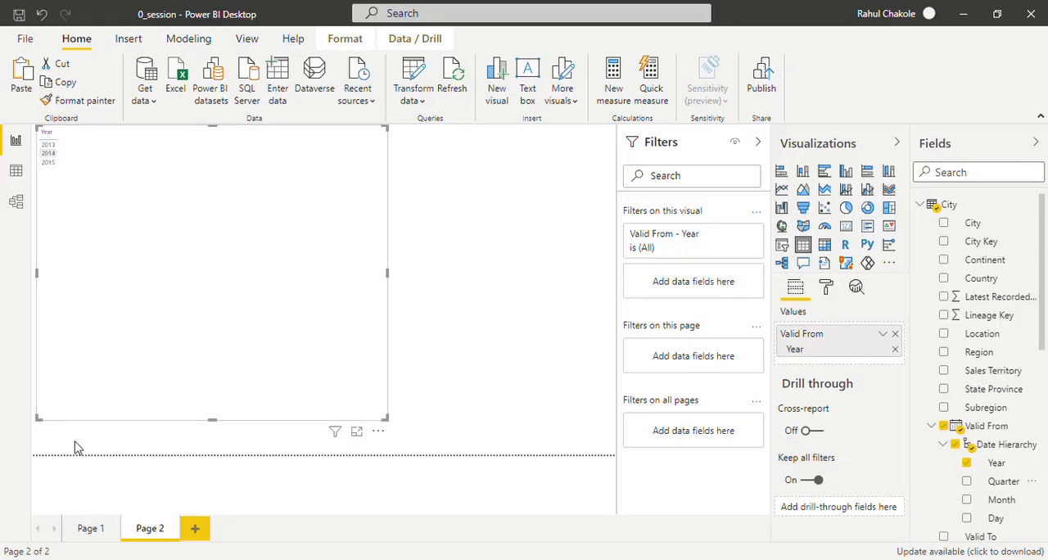
- Return to Page 1 and set the Valid From slicer's relative period to the last 6 Years
{"action": "left_click", "coordinate": [92, 530]}
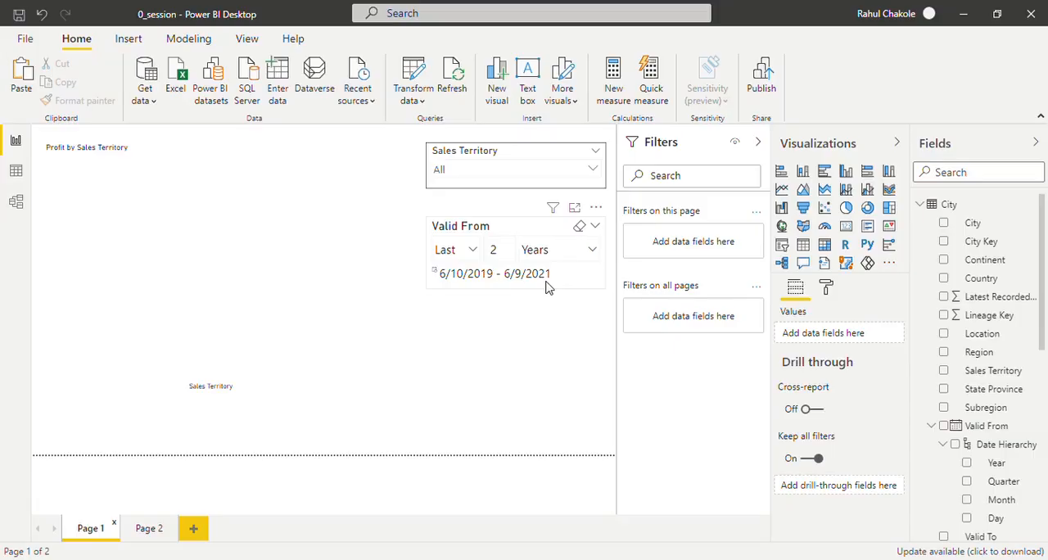
{"action": "left_click", "coordinate": [513, 258]}
{"action": "key", "text": "BackSpace"}
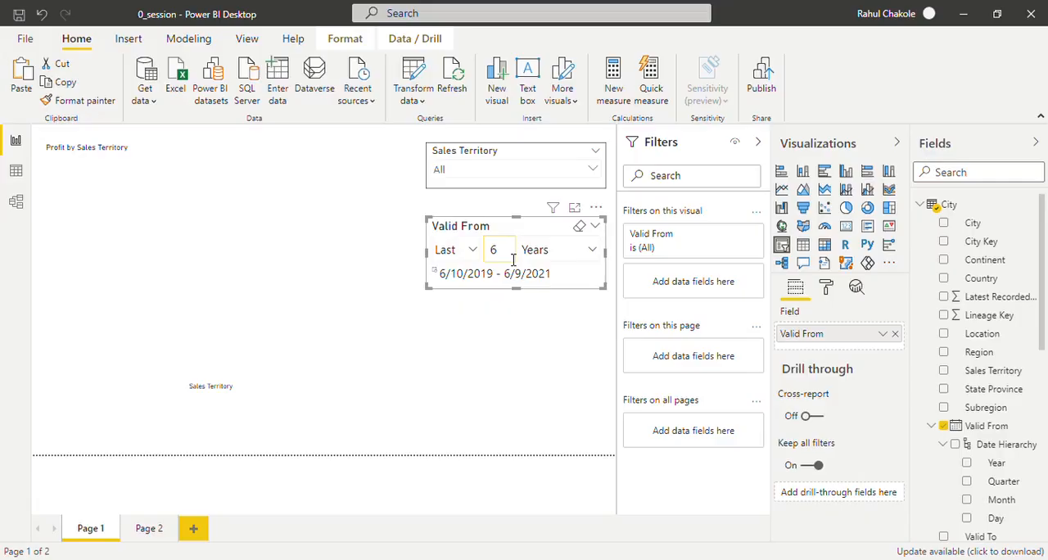
{"action": "left_click", "coordinate": [510, 357]}
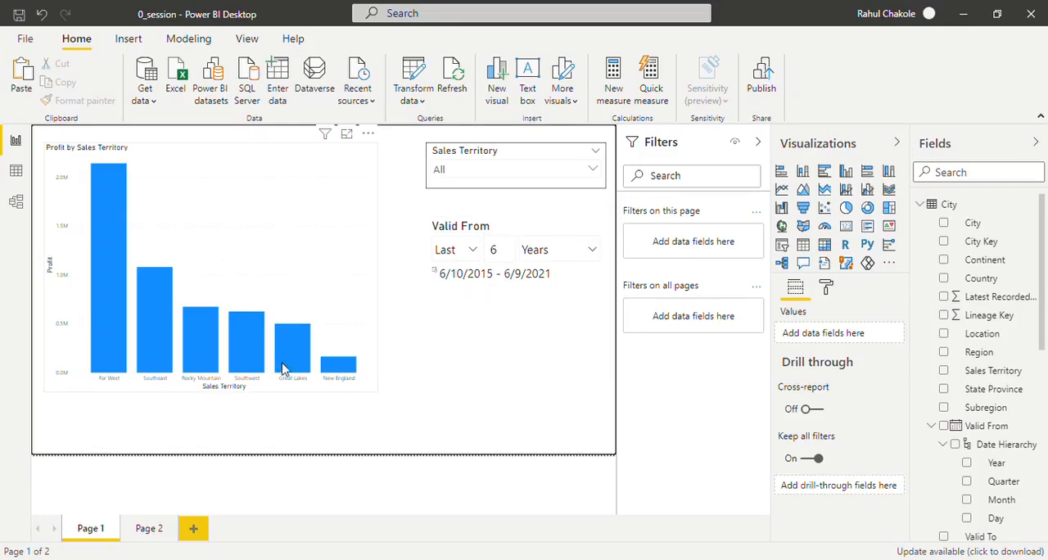
- Extend the Valid From slicer's relative period to the last 7 Years
{"action": "left_click", "coordinate": [510, 254]}
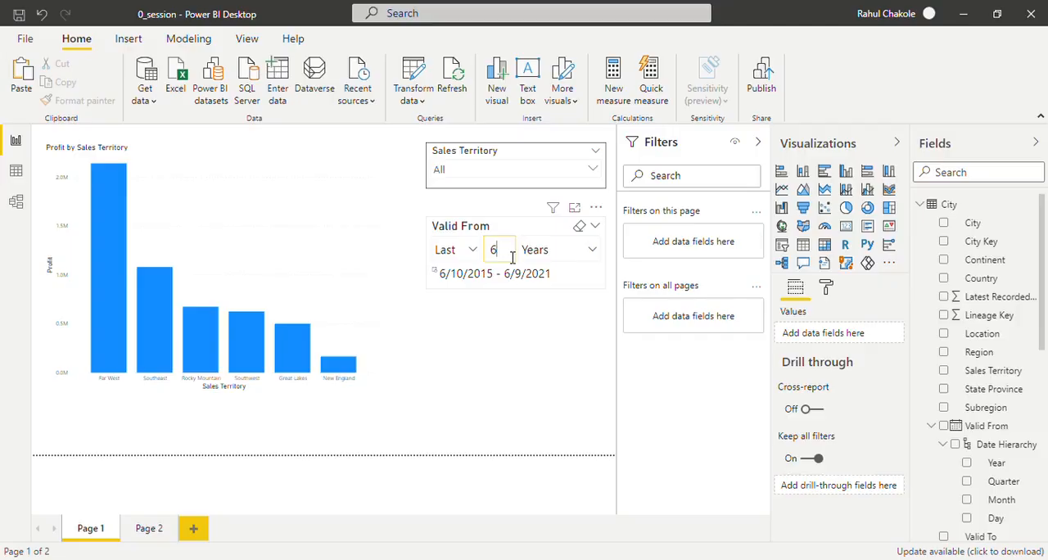
{"action": "key", "text": "BackSpace"}
{"action": "type", "text": "5"}
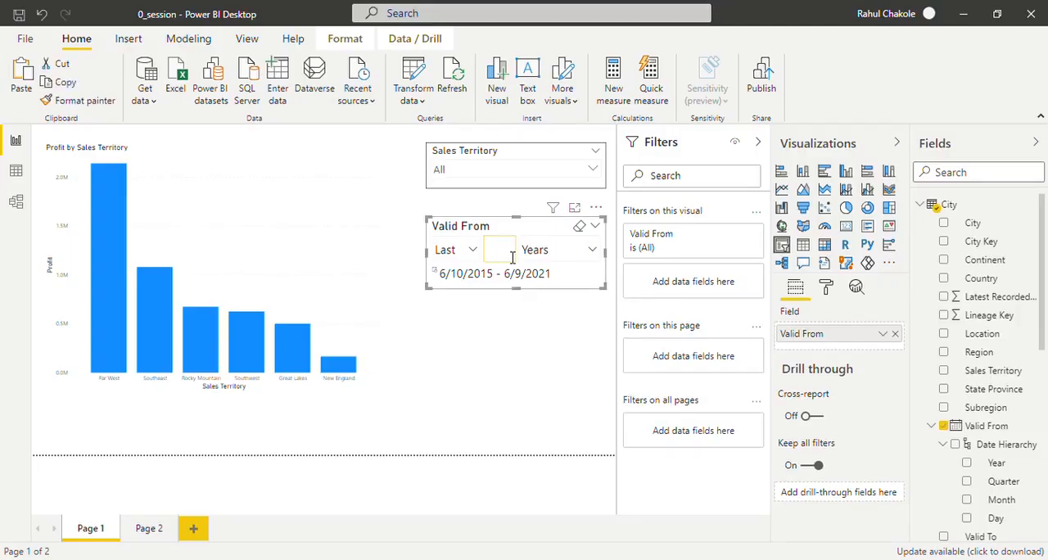
{"action": "left_click", "coordinate": [525, 358]}
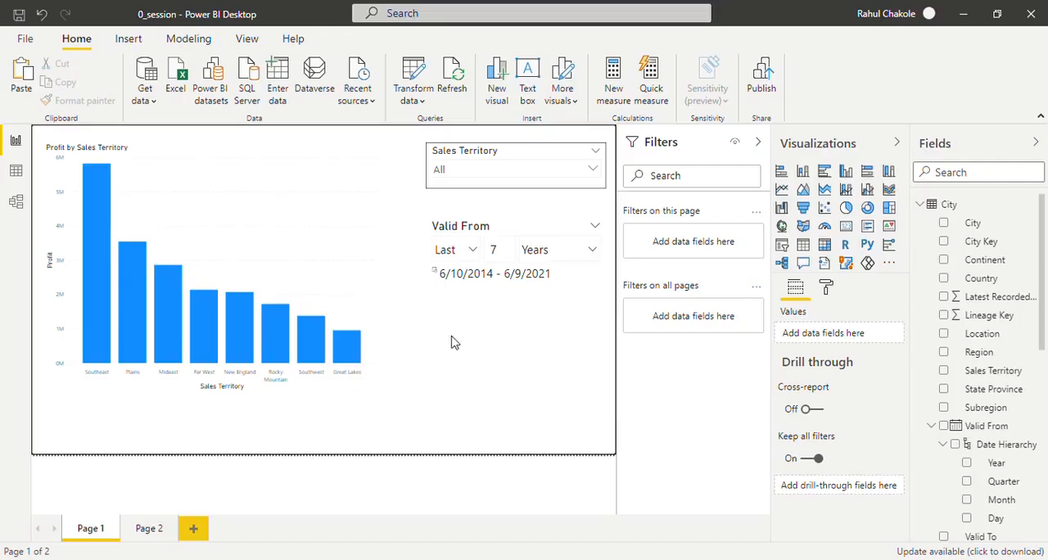
- Extend the Valid From slicer's relative period to the last 8 Years
{"action": "left_click", "coordinate": [507, 257]}
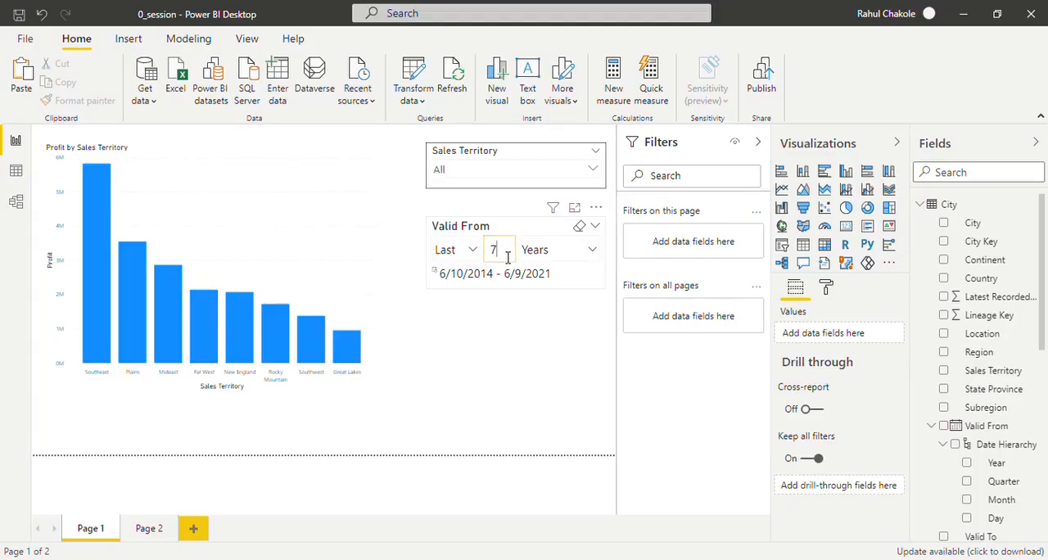
{"action": "key", "text": "BackSpace"}
{"action": "type", "text": "8"}
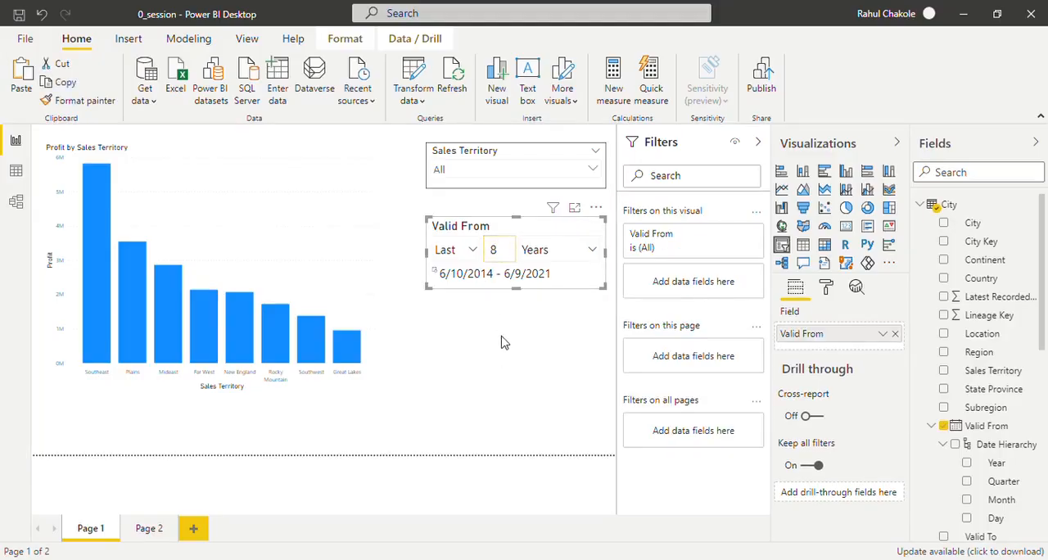
{"action": "left_click", "coordinate": [491, 289]}
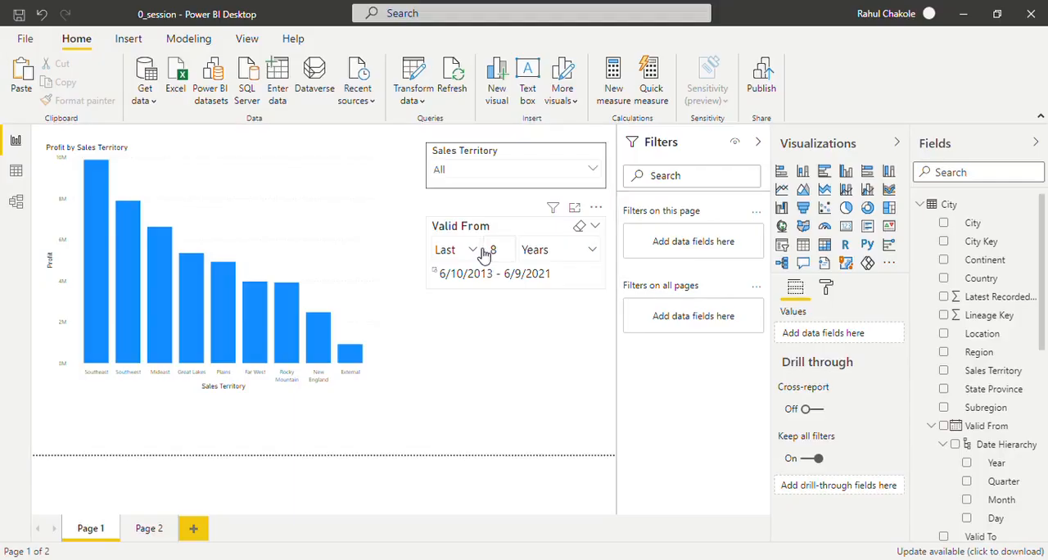
- Switch the Valid From slicer to a Next period and set it to 1 Years
{"action": "left_click", "coordinate": [475, 251]}
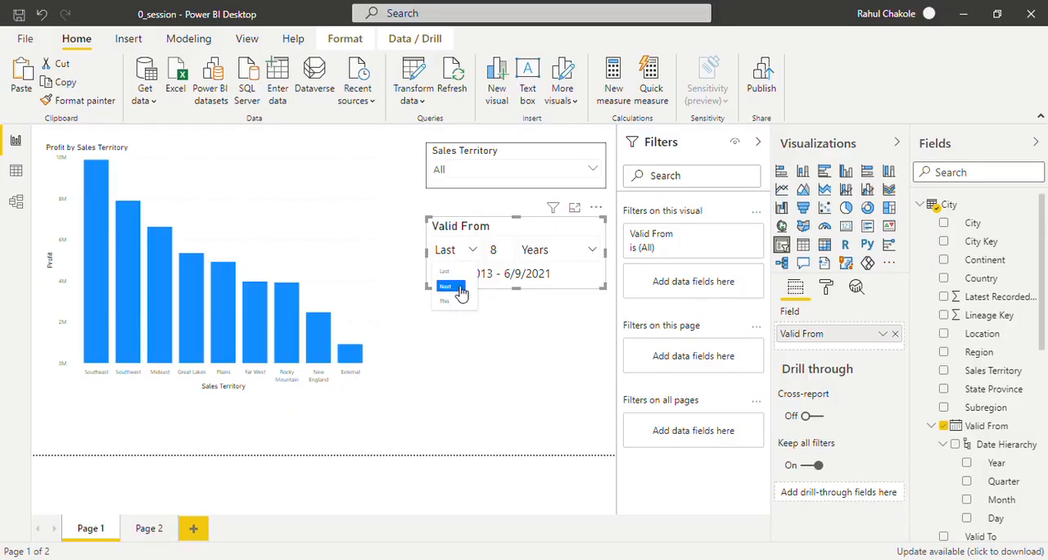
{"action": "left_click", "coordinate": [460, 289]}
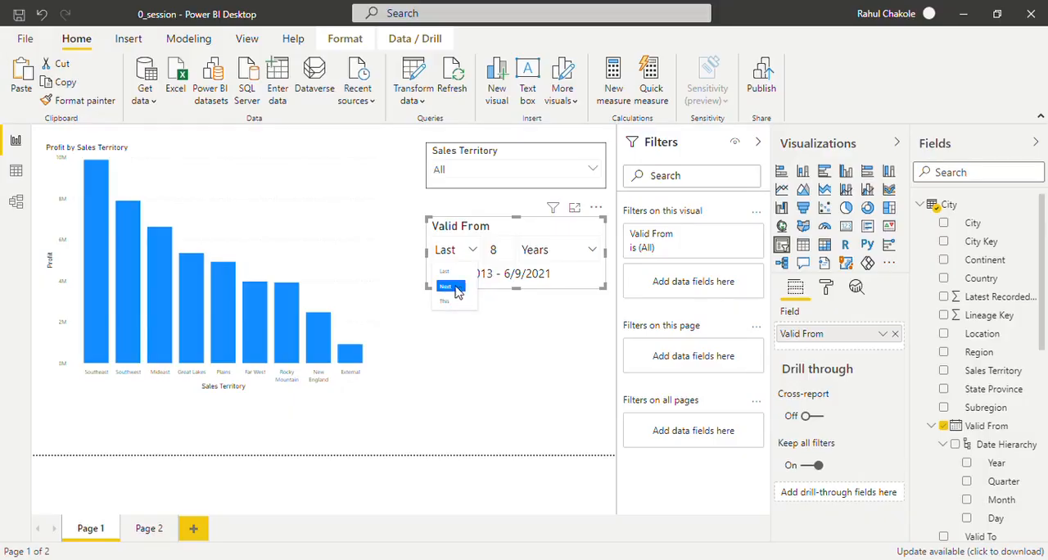
{"action": "left_click", "coordinate": [497, 250]}
{"action": "key", "text": "BackSpace"}
{"action": "type", "text": "1"}
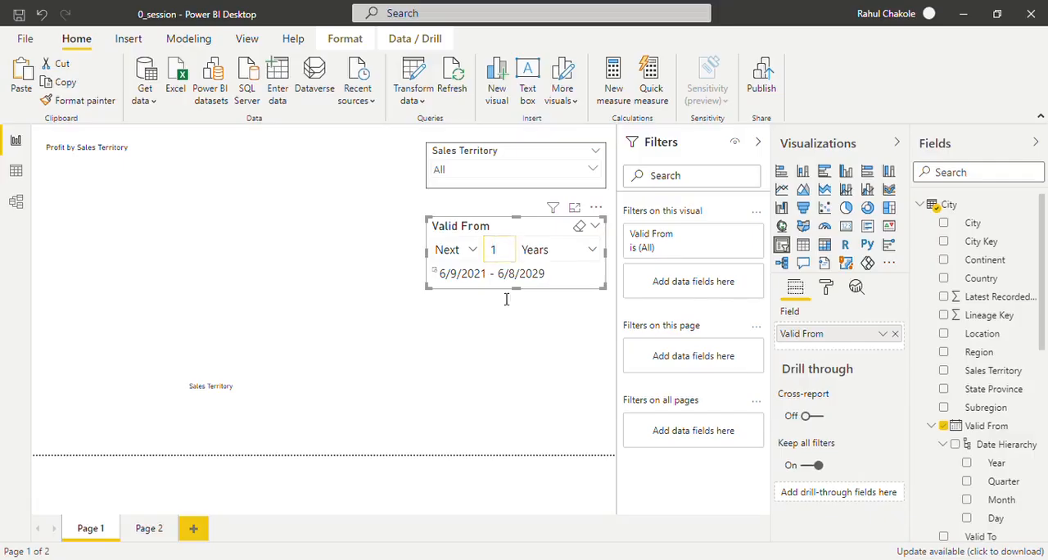
{"action": "left_click", "coordinate": [206, 280]}
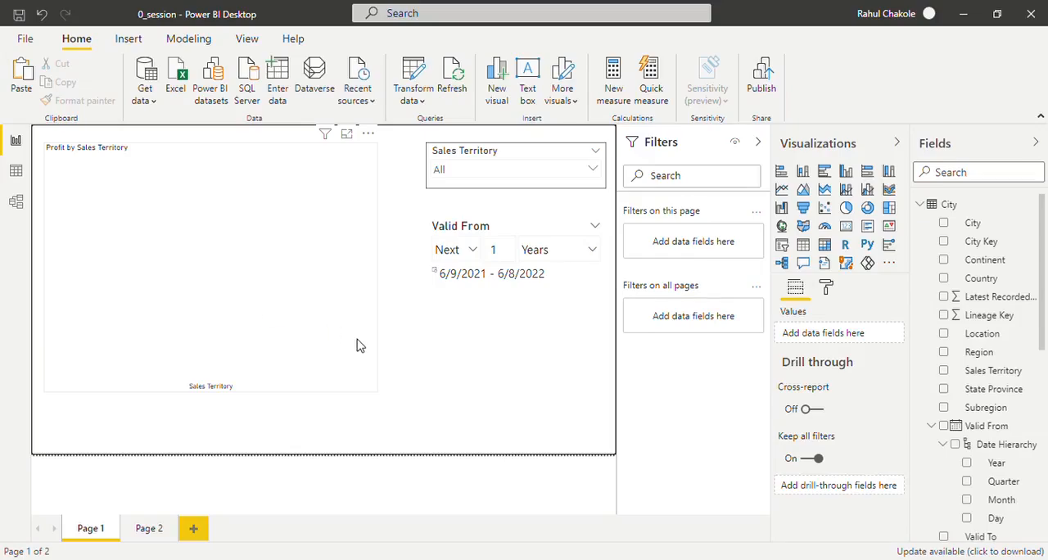
- Set the Valid From slicer's relative period to the next 2 Years
{"action": "left_click", "coordinate": [482, 294]}
{"action": "left_click", "coordinate": [506, 252]}
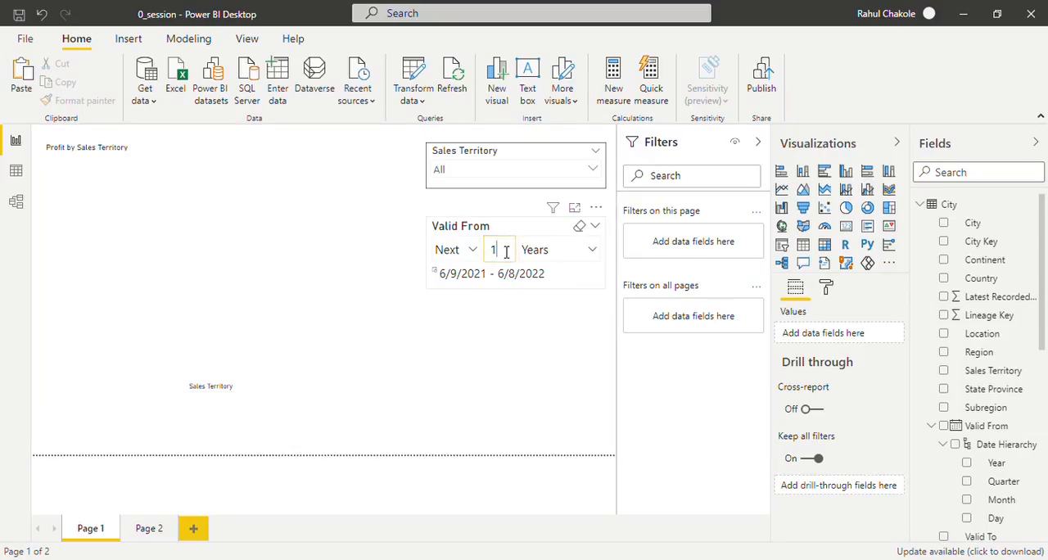
{"action": "key", "text": "BackSpace"}
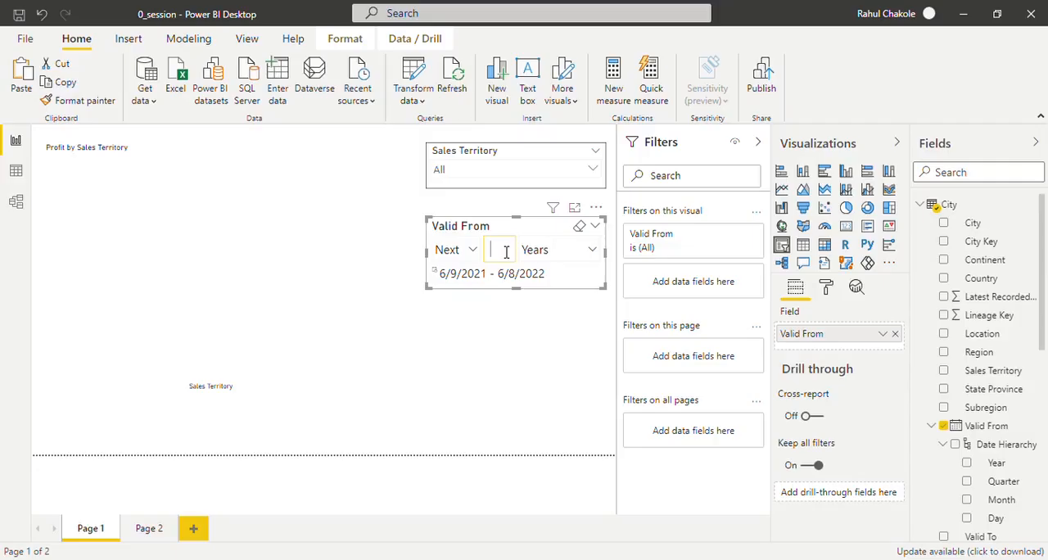
{"action": "type", "text": "2"}
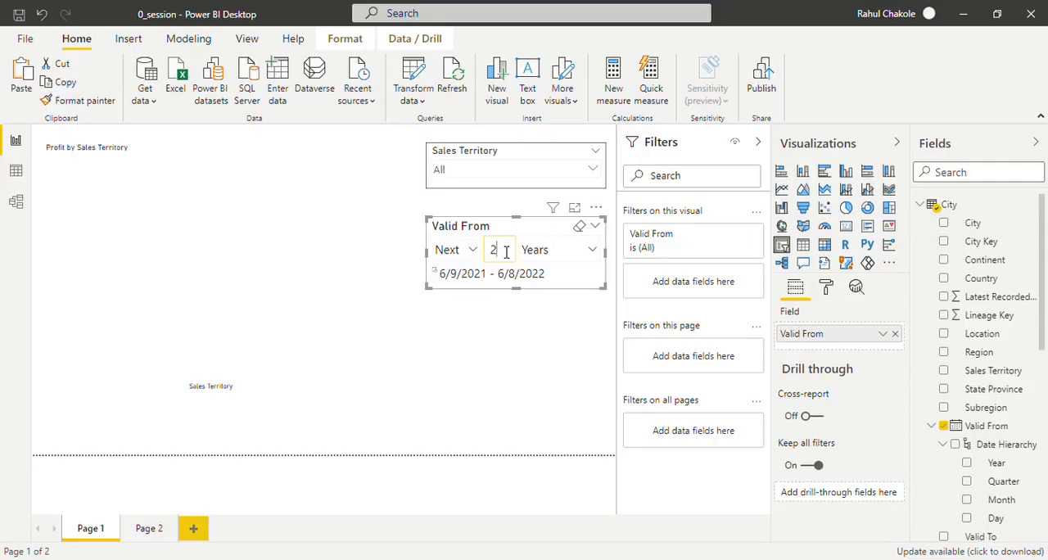
{"action": "left_click", "coordinate": [514, 405]}
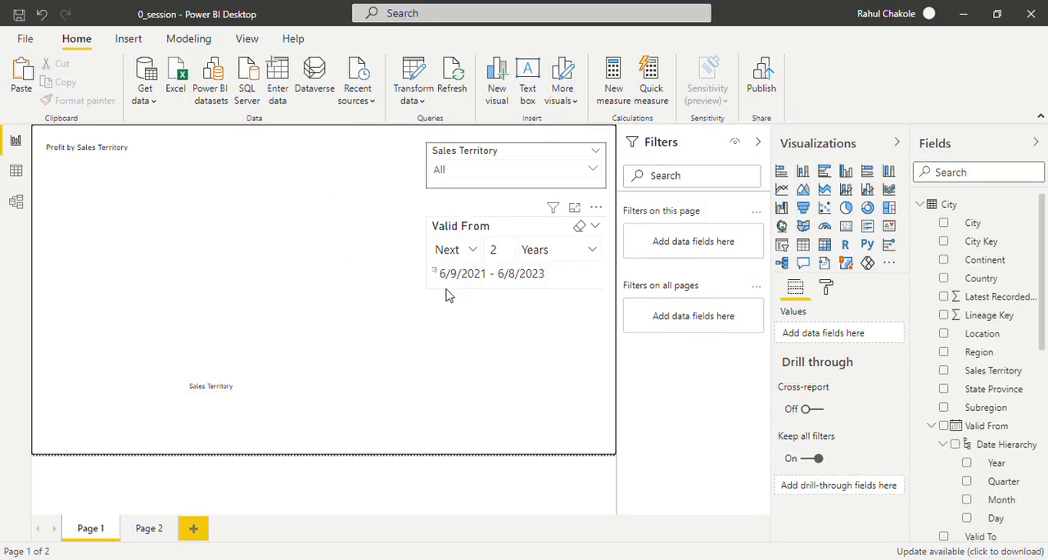
- Switch the Valid From slicer back to a Last period and set it to 1 Years
{"action": "left_click", "coordinate": [481, 256]}
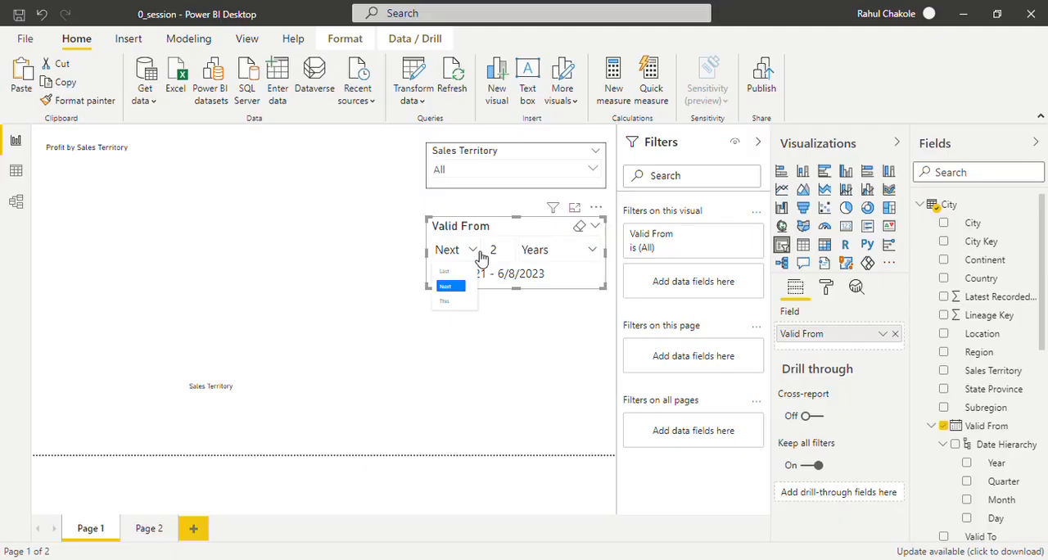
{"action": "left_click", "coordinate": [445, 271]}
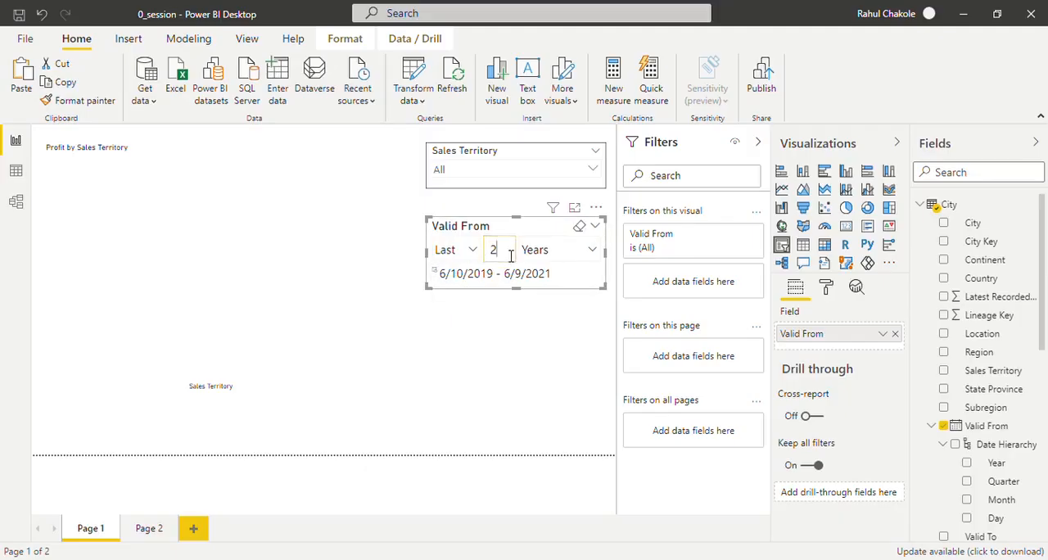
{"action": "key", "text": "BackSpace"}
{"action": "type", "text": "1"}
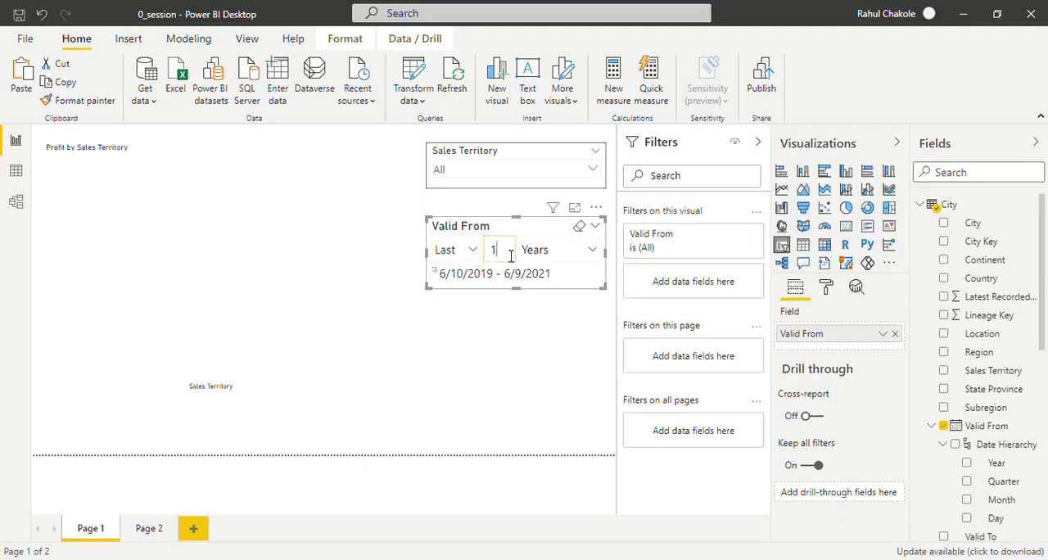
{"action": "left_click", "coordinate": [497, 355]}
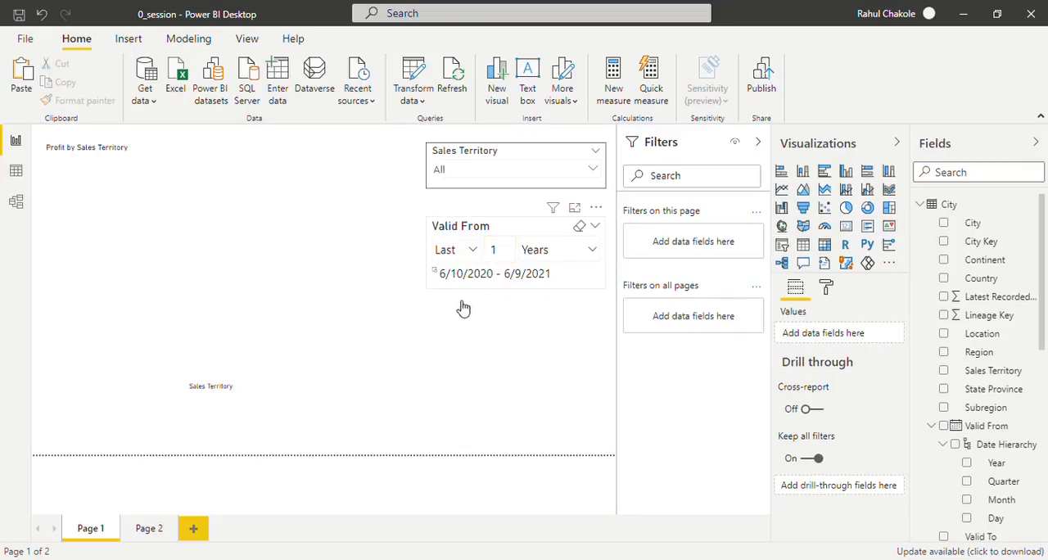
- Try the This Year period in the Valid From slicer and set it to the next 7 Years
{"action": "left_click", "coordinate": [473, 250]}
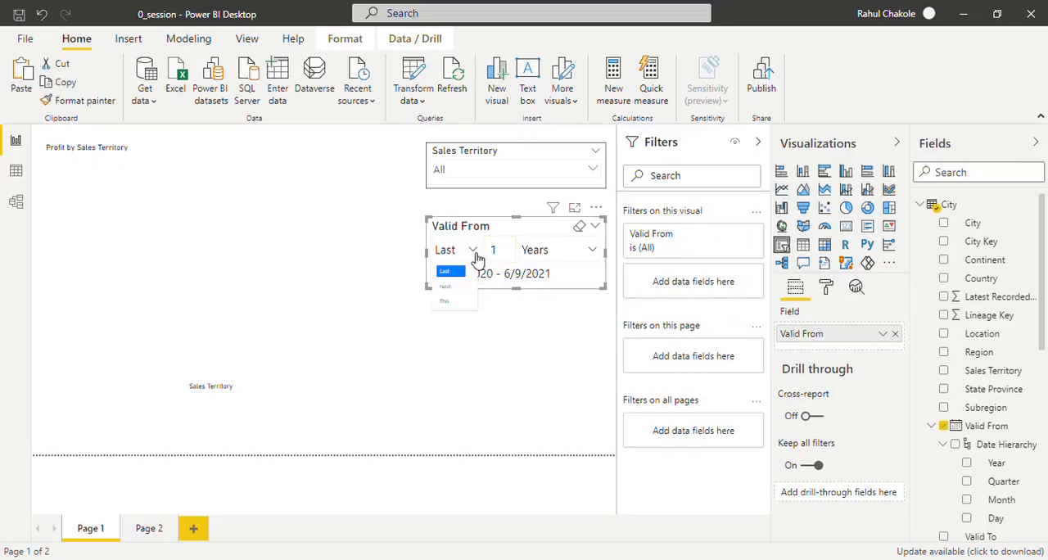
{"action": "left_click", "coordinate": [449, 301]}
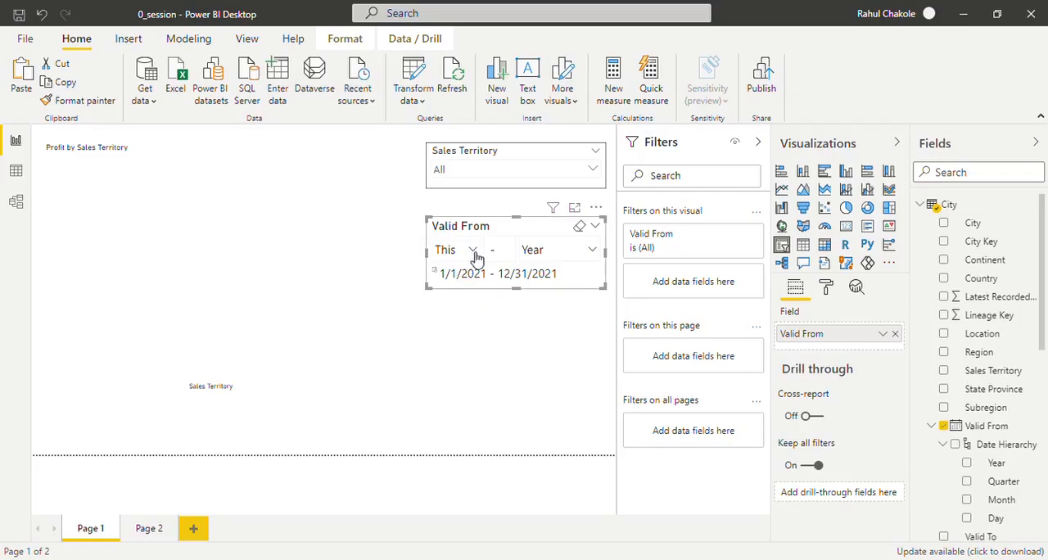
{"action": "left_click", "coordinate": [473, 251]}
{"action": "left_click", "coordinate": [450, 287]}
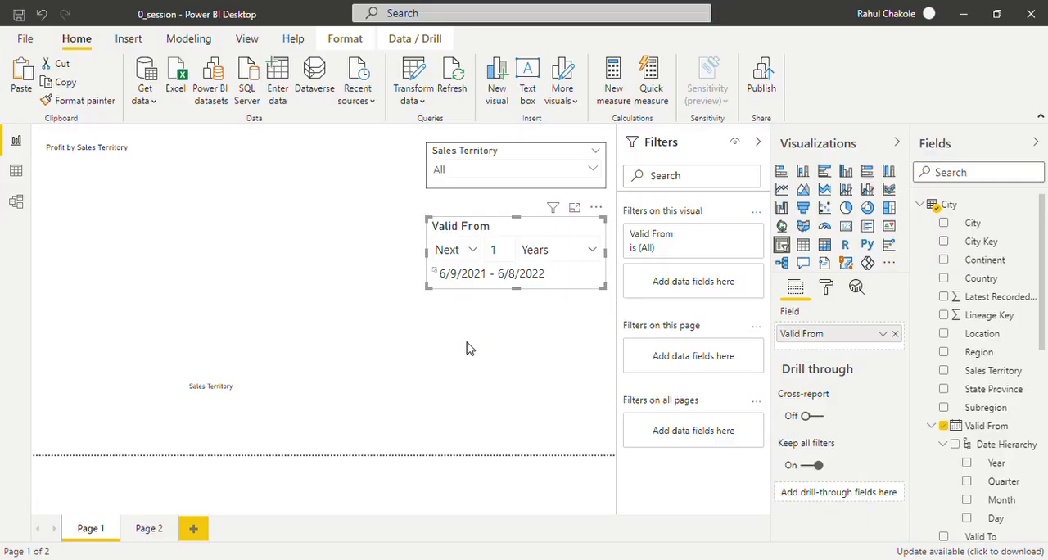
{"action": "left_click", "coordinate": [505, 253]}
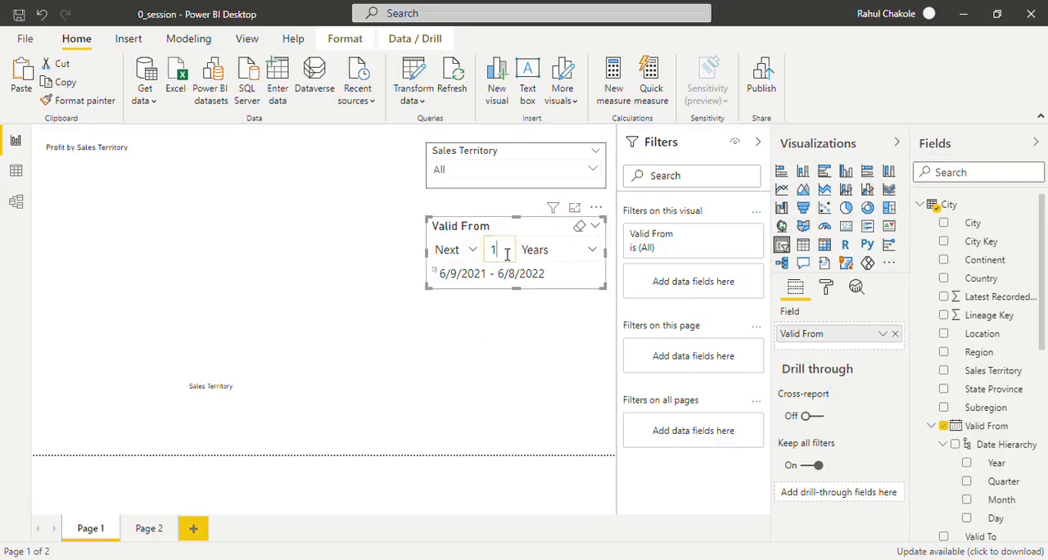
{"action": "key", "text": "BackSpace"}
{"action": "type", "text": "7"}
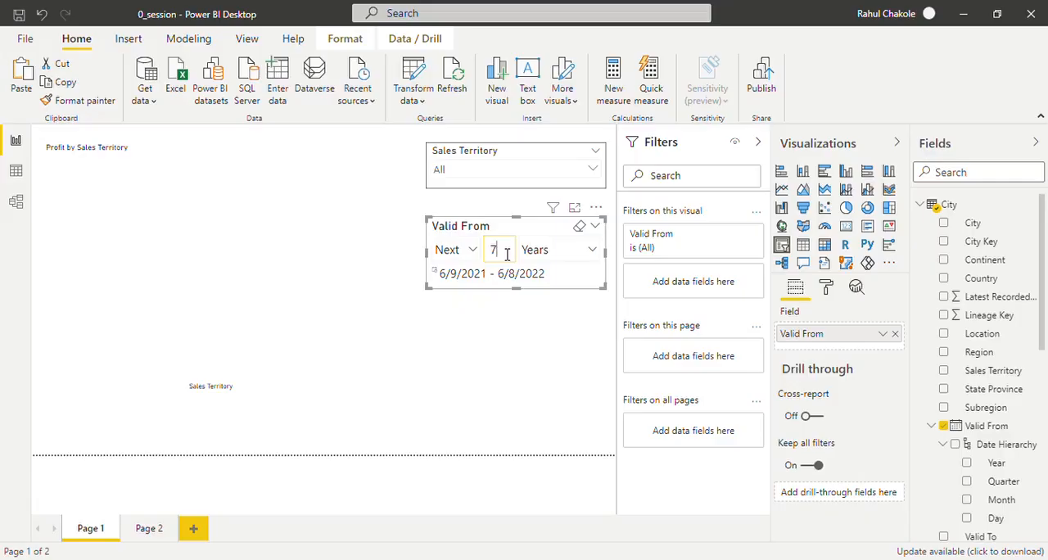
{"action": "left_click", "coordinate": [484, 380]}
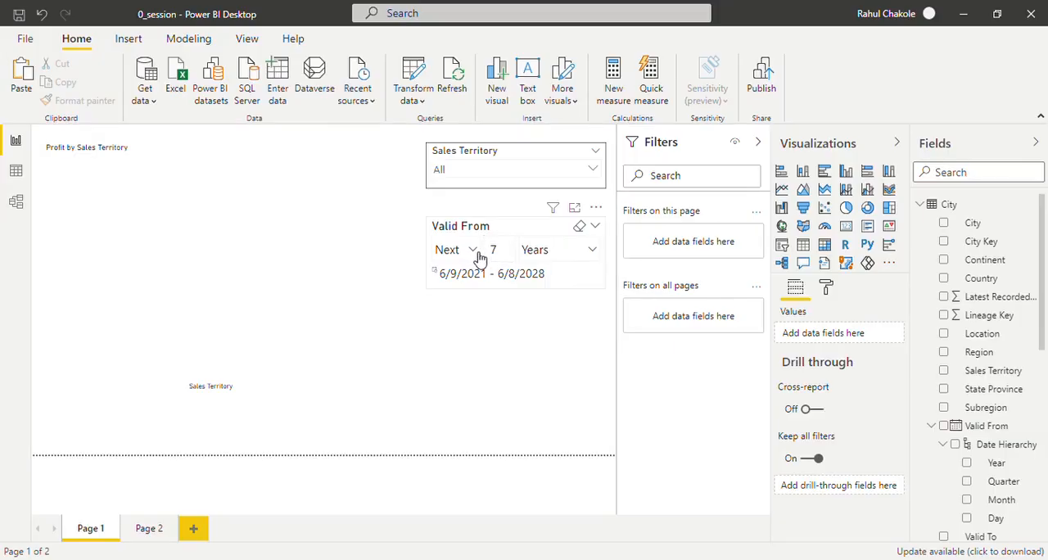
- Change the Valid From slicer's 7 Years period from Next to Last and leave the slicer selected
{"action": "left_click", "coordinate": [479, 256]}
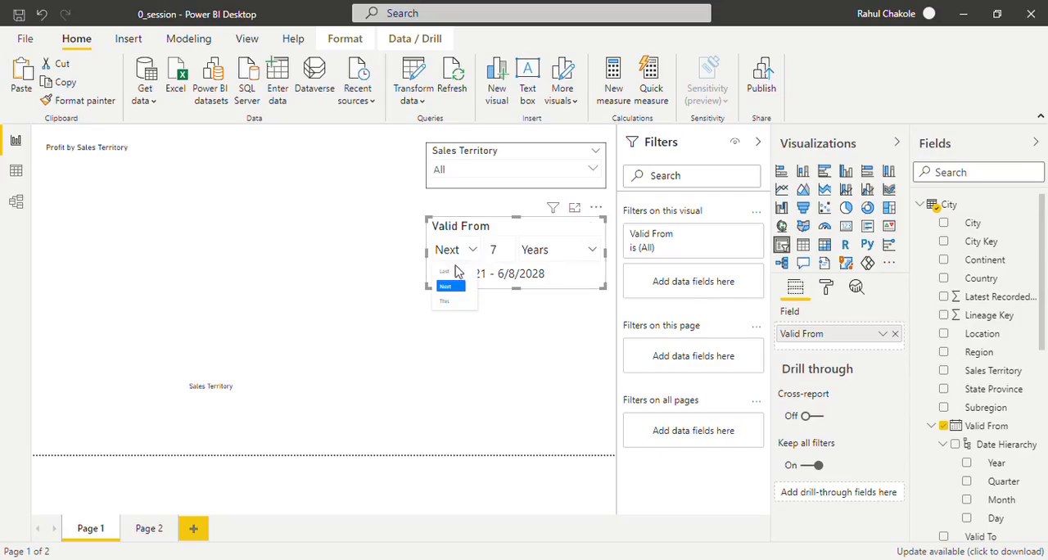
{"action": "left_click", "coordinate": [452, 272]}
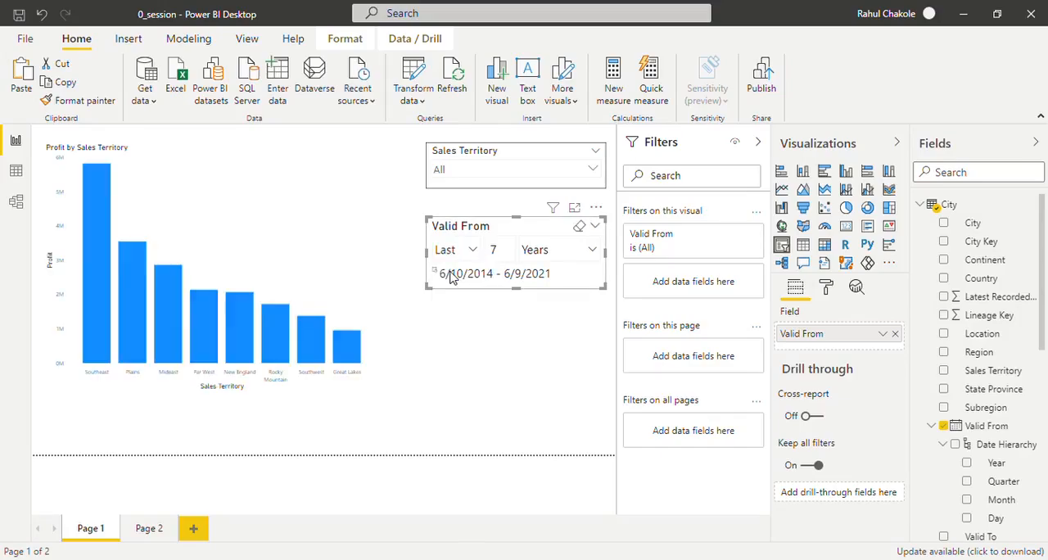
{"action": "left_click", "coordinate": [493, 391]}
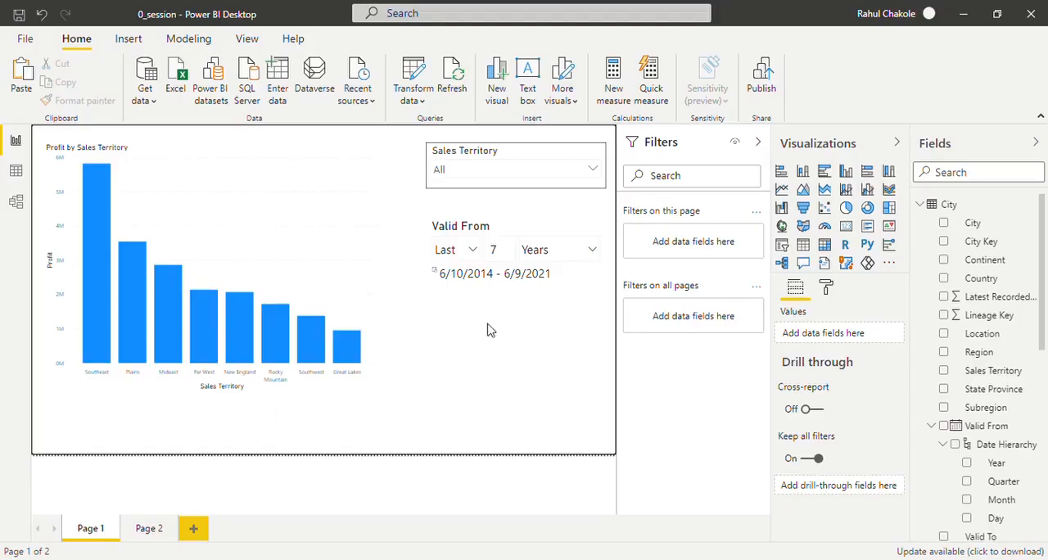
{"action": "left_click", "coordinate": [505, 232]}
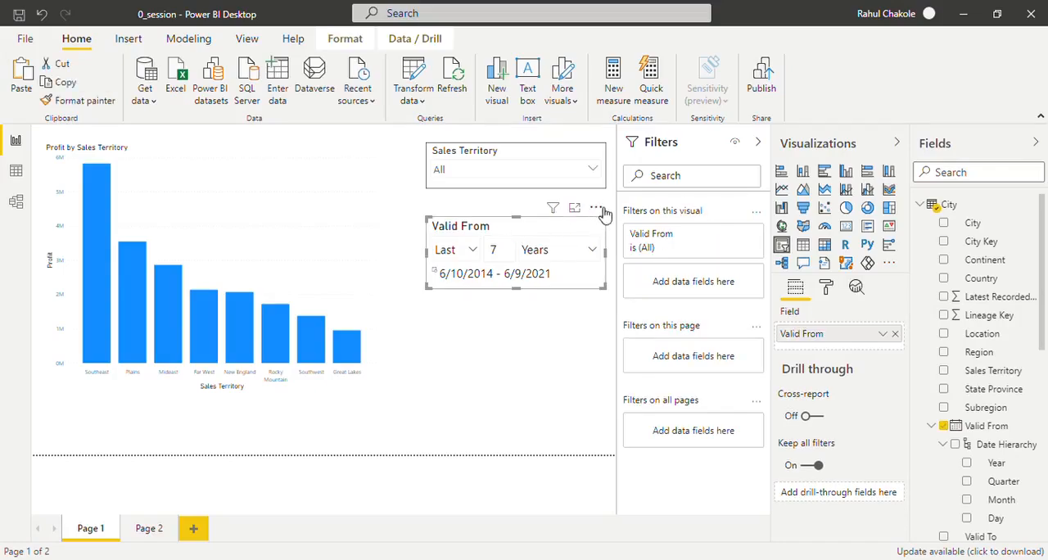
- Remove the Valid From and Sales Territory slicers from Page 1
{"action": "left_click", "coordinate": [596, 207]}
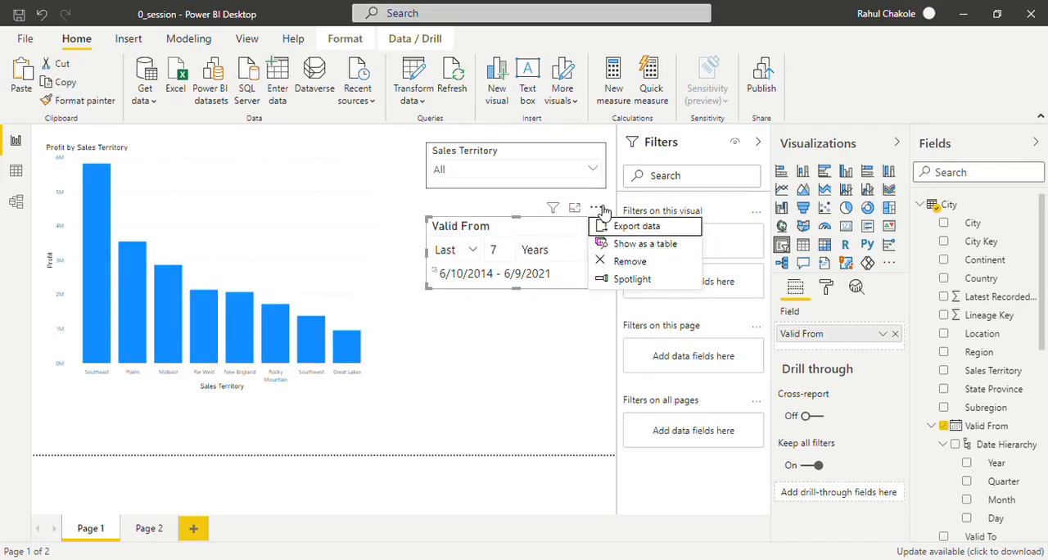
{"action": "left_click", "coordinate": [620, 261]}
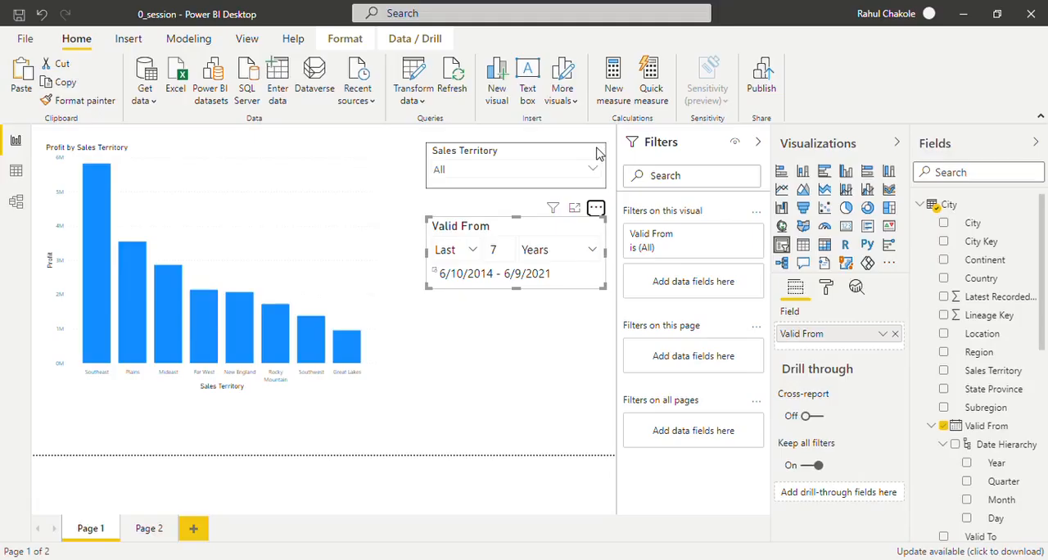
{"action": "key", "text": "Delete"}
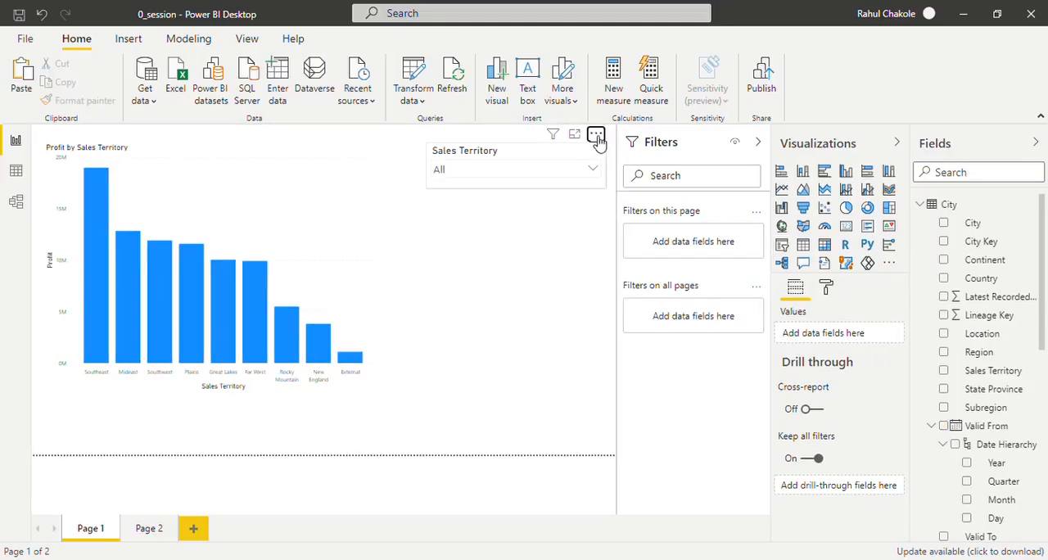
{"action": "left_click", "coordinate": [597, 136]}
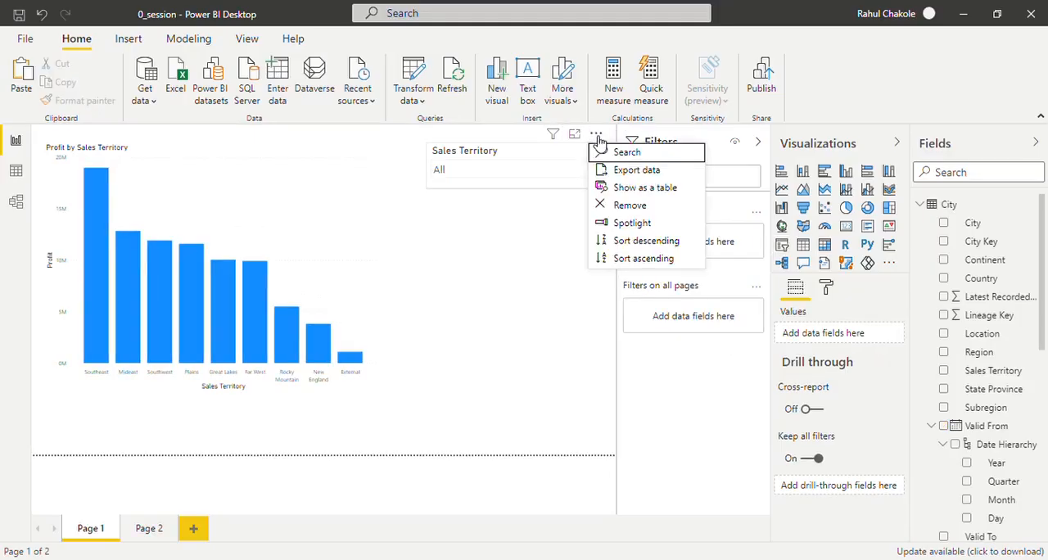
{"action": "left_click", "coordinate": [626, 206]}
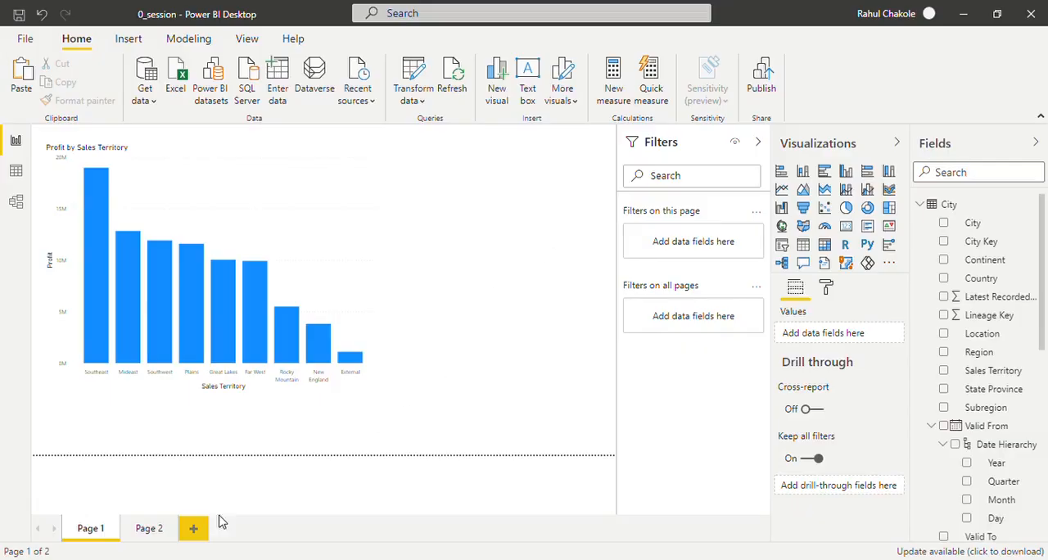
- Delete Page 2, duplicate Page 1, duplicate that copy as well, and return to Page 1
{"action": "left_click", "coordinate": [147, 530]}
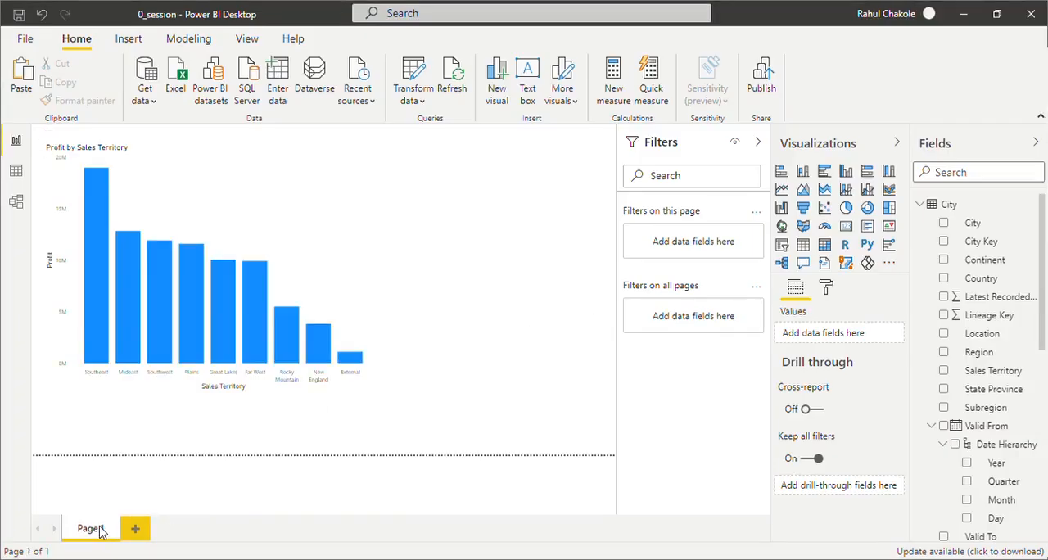
{"action": "right_click", "coordinate": [100, 526]}
{"action": "left_click", "coordinate": [128, 501]}
{"action": "right_click", "coordinate": [141, 528]}
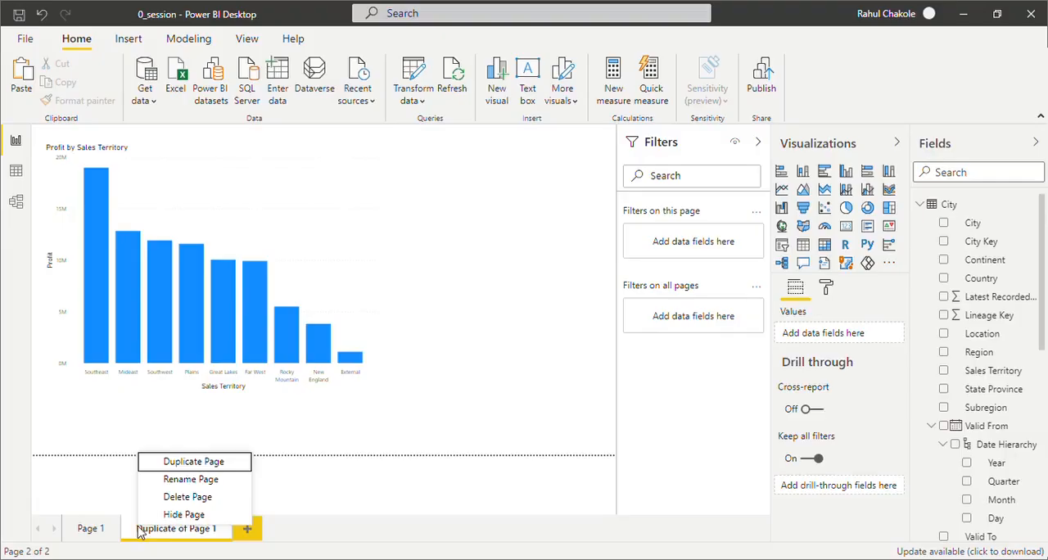
{"action": "left_click", "coordinate": [197, 464]}
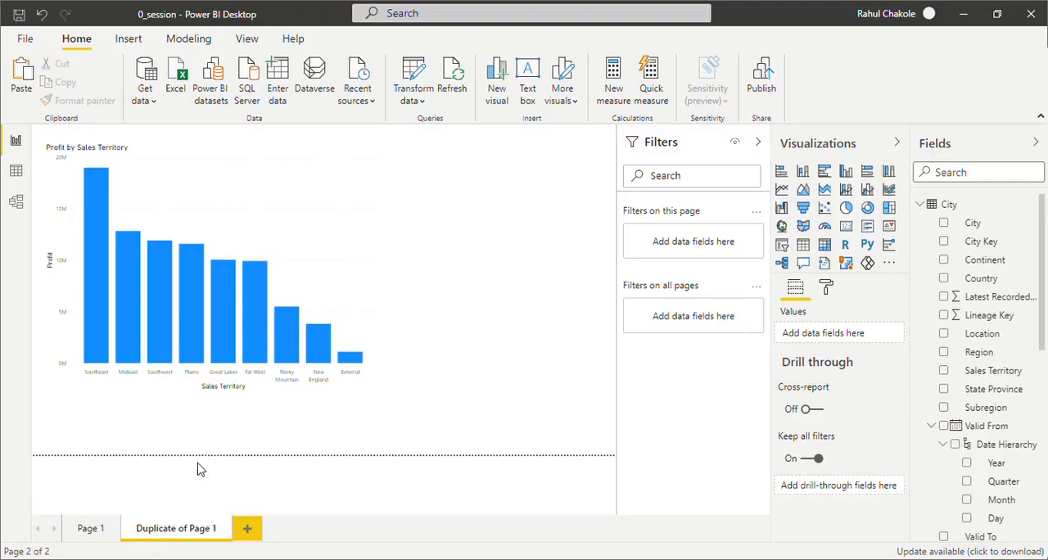
{"action": "left_click", "coordinate": [90, 528]}
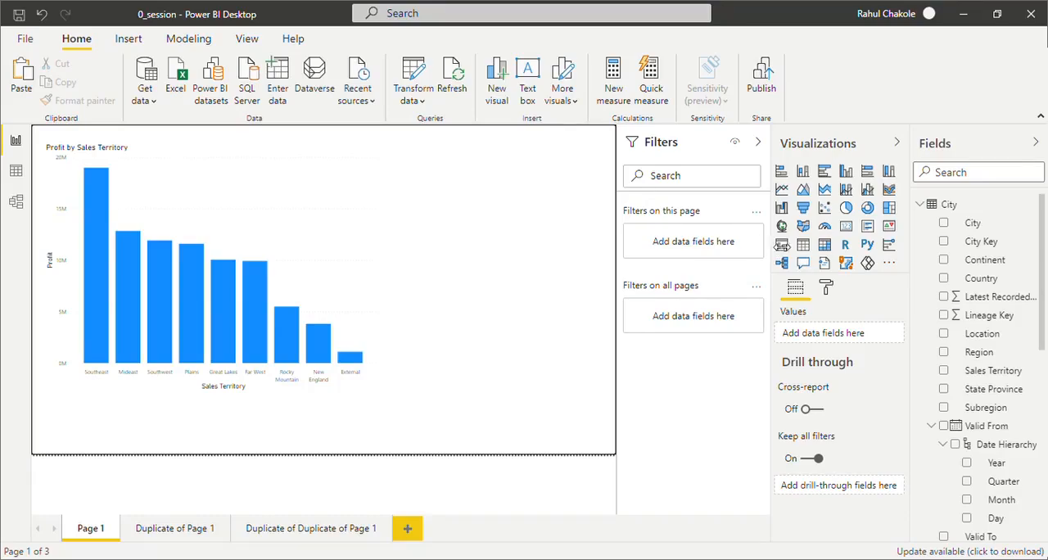
- Add a Sales Territory slicer to Page 1 and set the text size of its items to 17 pt
{"action": "left_click", "coordinate": [782, 246]}
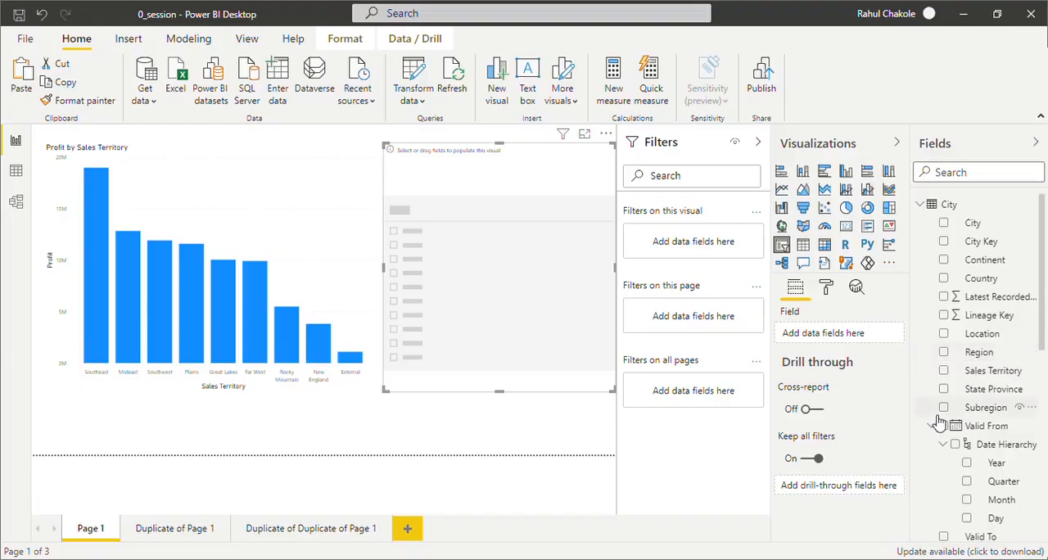
{"action": "left_click", "coordinate": [950, 374]}
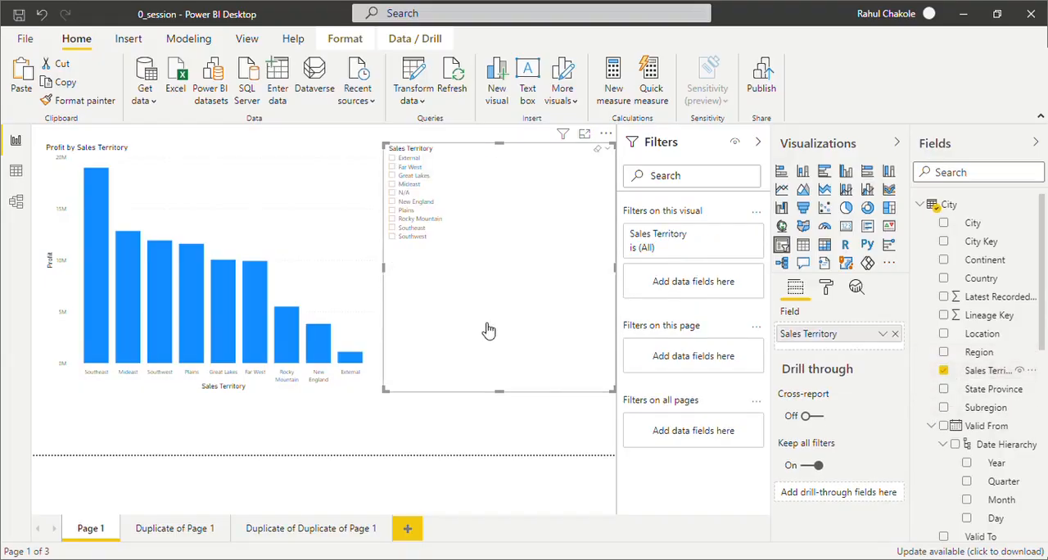
{"action": "left_click", "coordinate": [827, 289]}
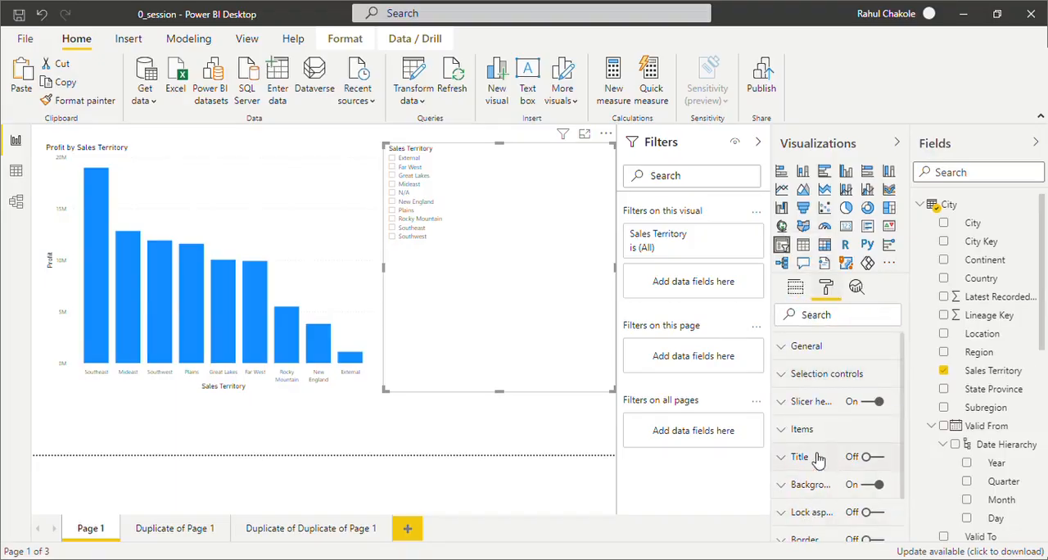
{"action": "left_click", "coordinate": [803, 430]}
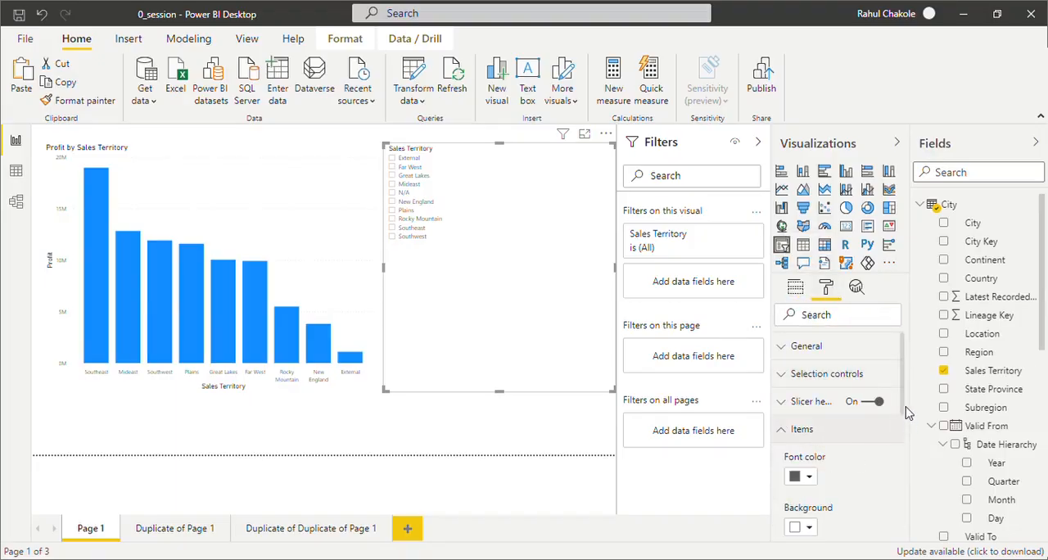
{"action": "left_click_drag", "start_coordinate": [905, 418], "coordinate": [908, 490]}
{"action": "left_click", "coordinate": [827, 435]}
{"action": "left_click", "coordinate": [827, 435]}
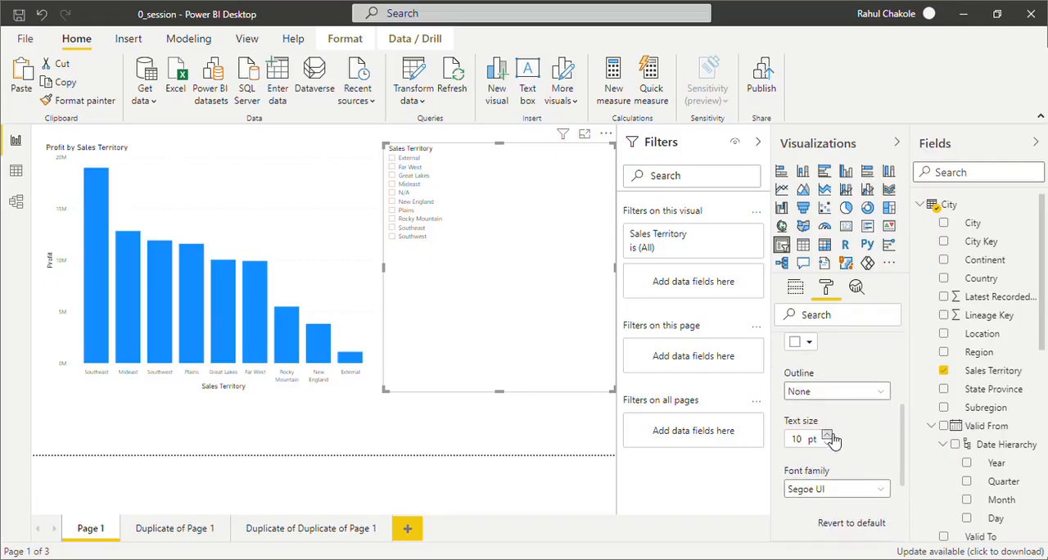
{"action": "left_click", "coordinate": [828, 435]}
{"action": "left_click", "coordinate": [827, 435]}
{"action": "left_click", "coordinate": [827, 435]}
{"action": "left_click", "coordinate": [827, 435]}
{"action": "left_click", "coordinate": [827, 435]}
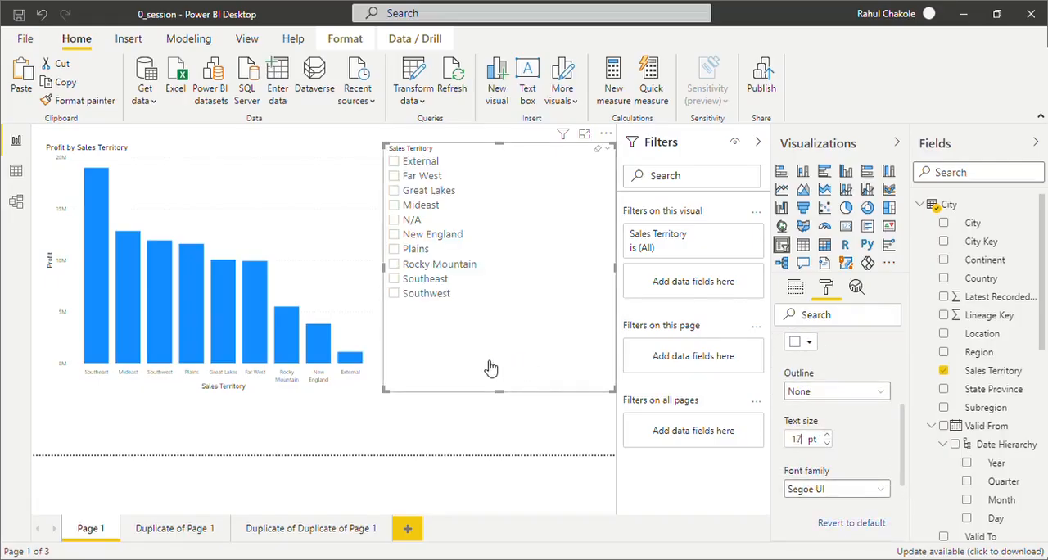
- Filter Page 1 to Mideast with the slicer, check the chart on both duplicate pages, and return to Page 1
{"action": "left_click", "coordinate": [395, 205]}
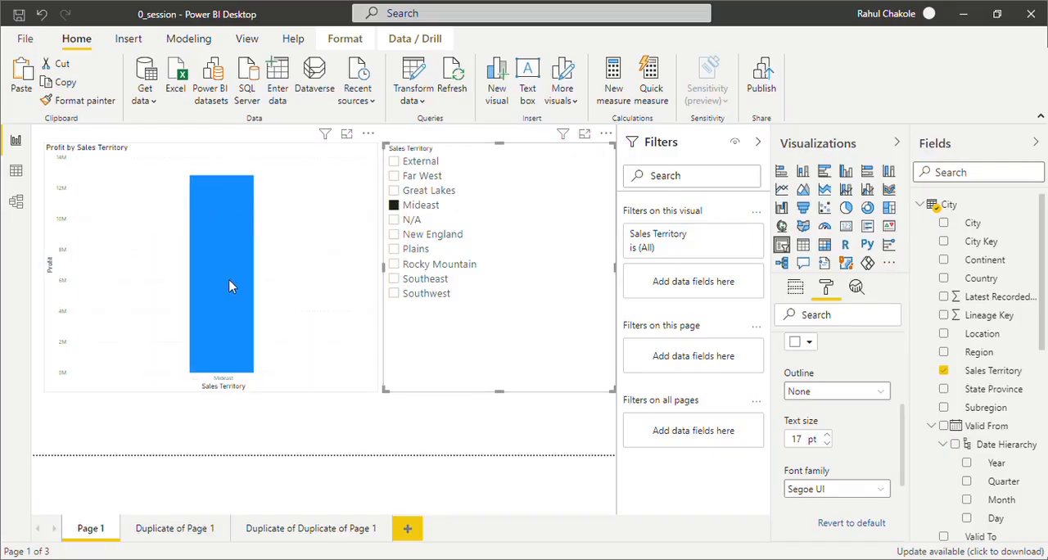
{"action": "left_click", "coordinate": [194, 530]}
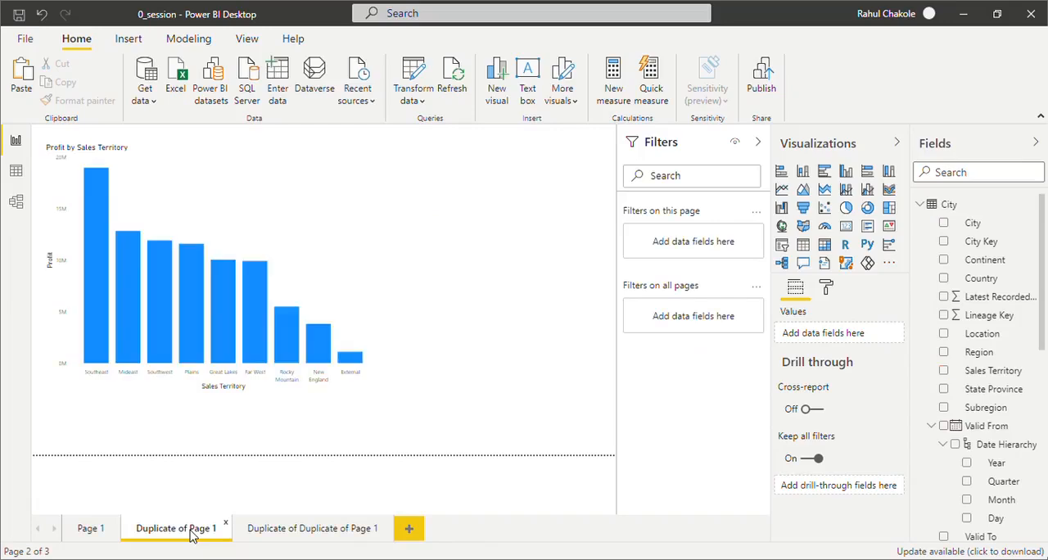
{"action": "left_click", "coordinate": [326, 531]}
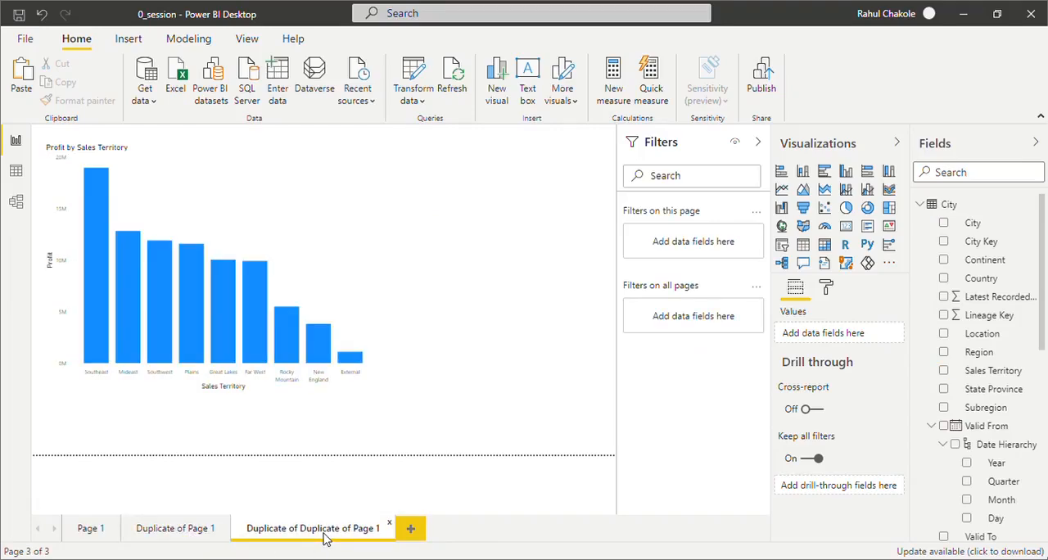
{"action": "left_click", "coordinate": [97, 529]}
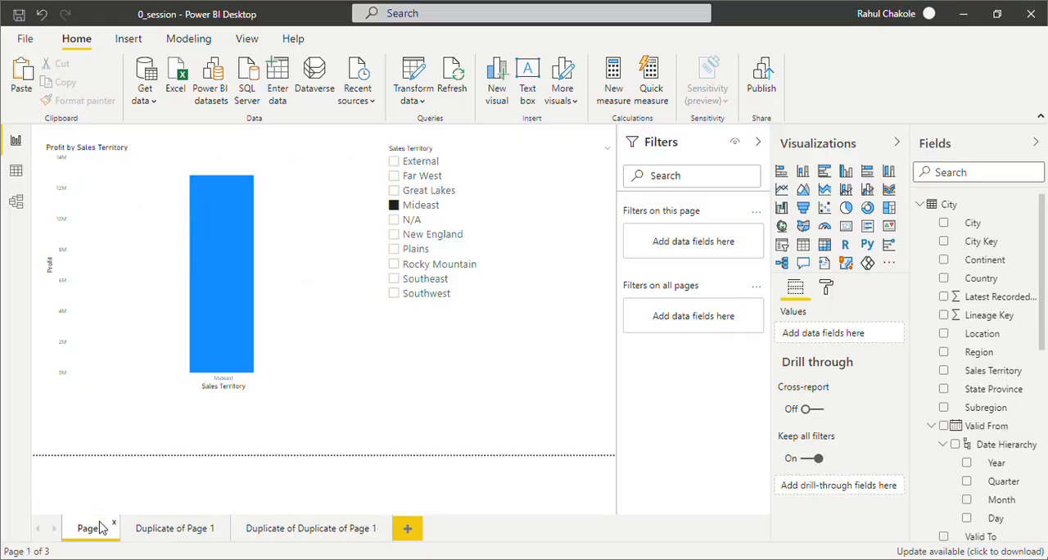
- Shrink the Sales Territory slicer in height and width so it fits closely around its list of territories
{"action": "left_click", "coordinate": [431, 397]}
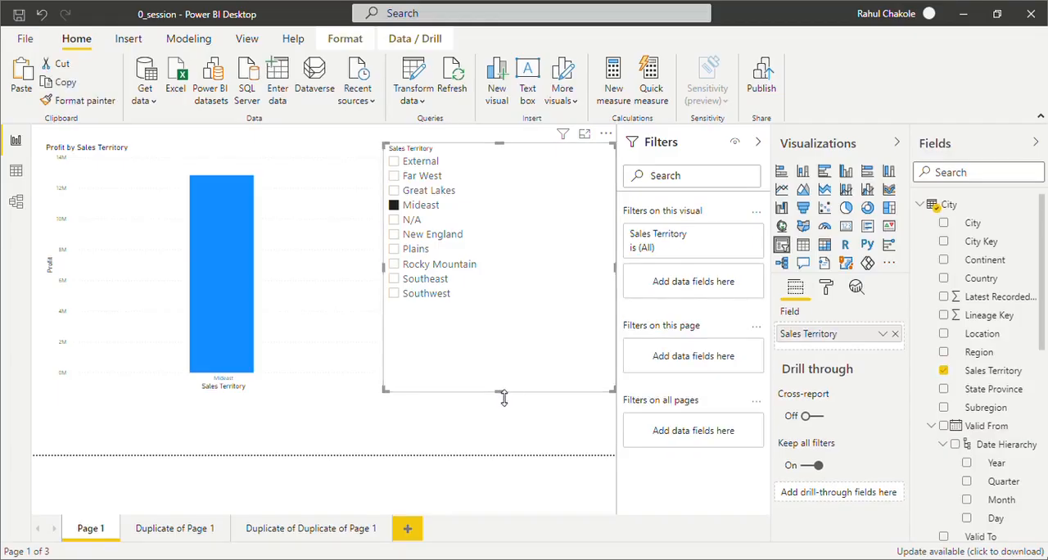
{"action": "left_click_drag", "start_coordinate": [504, 397], "coordinate": [501, 320]}
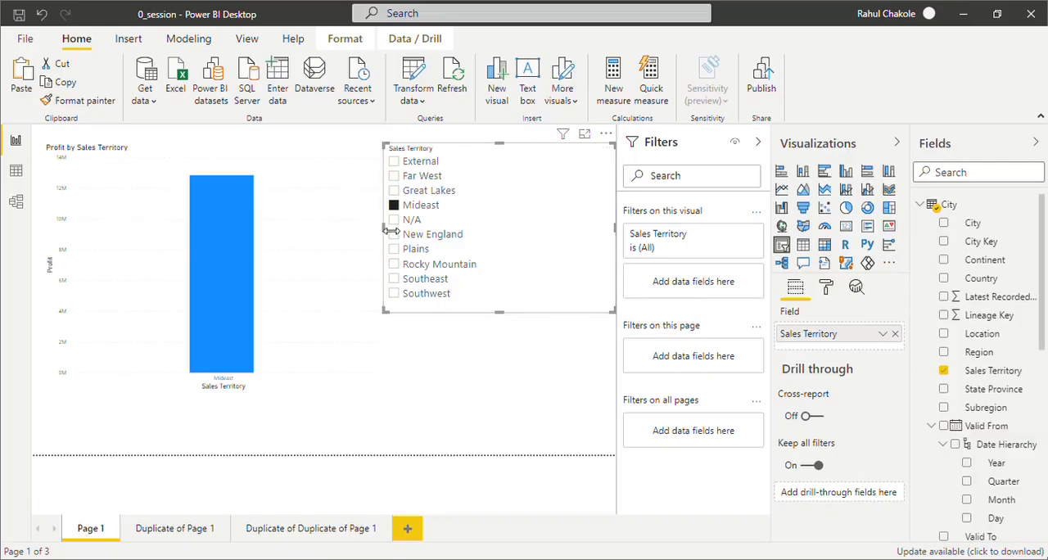
{"action": "left_click_drag", "start_coordinate": [385, 230], "coordinate": [486, 229]}
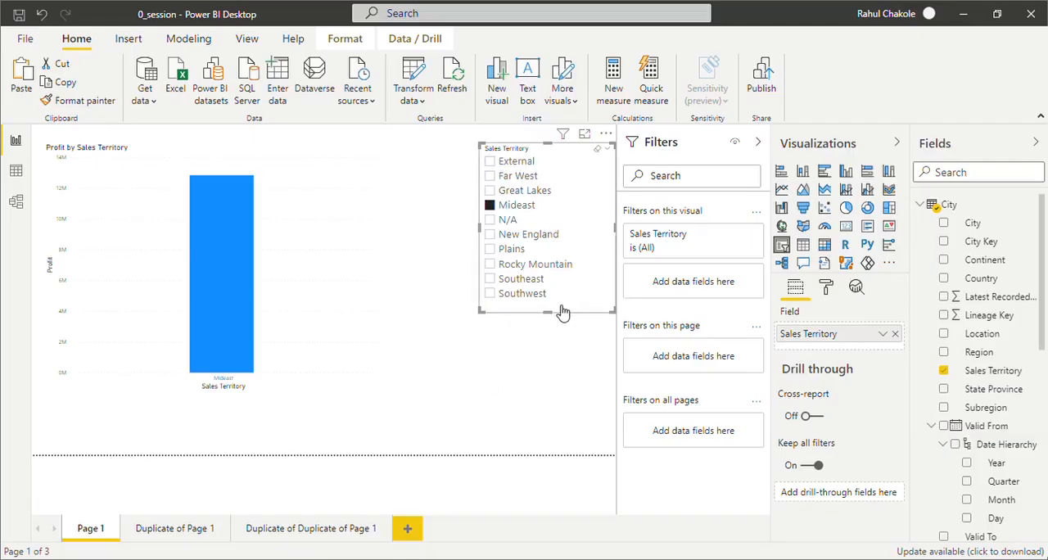
{"action": "left_click", "coordinate": [247, 39]}
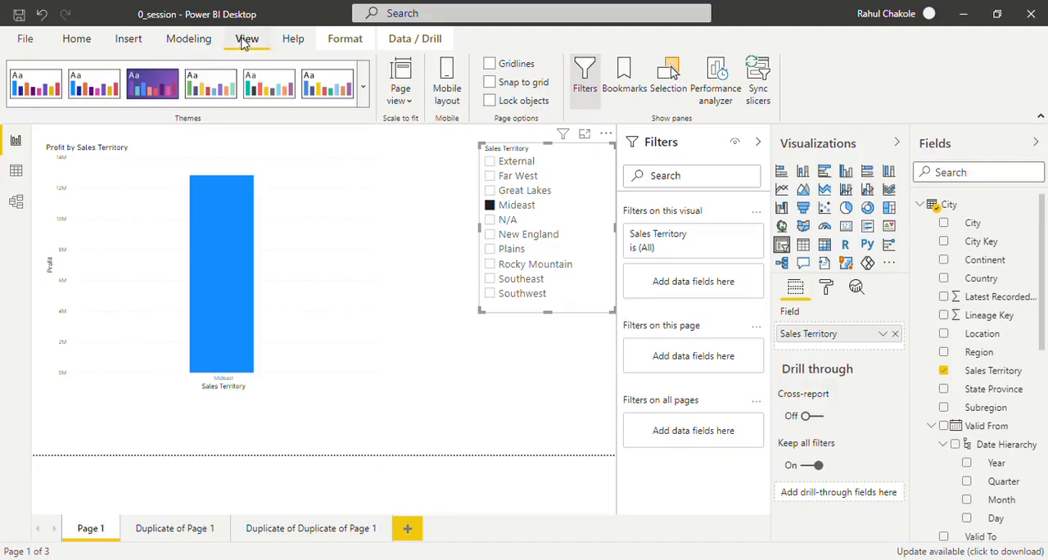
{"action": "left_click", "coordinate": [758, 99]}
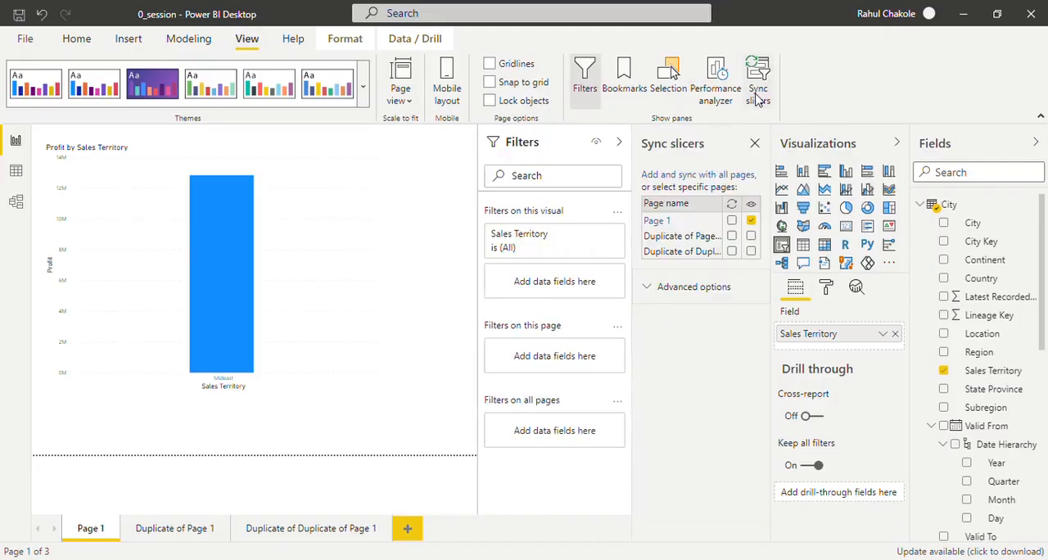
{"action": "left_click", "coordinate": [755, 145]}
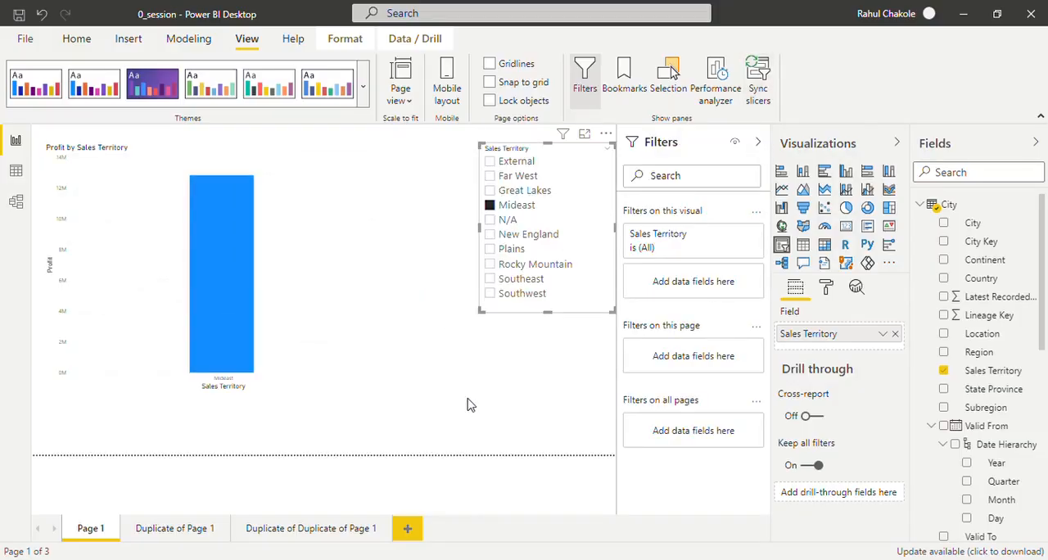
{"action": "left_click", "coordinate": [462, 236]}
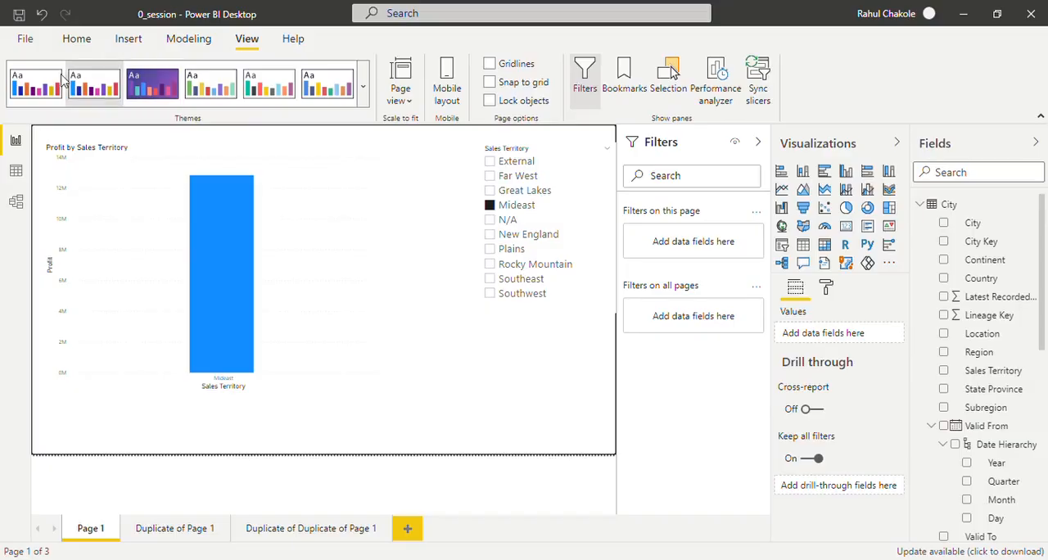
{"action": "left_click", "coordinate": [70, 46]}
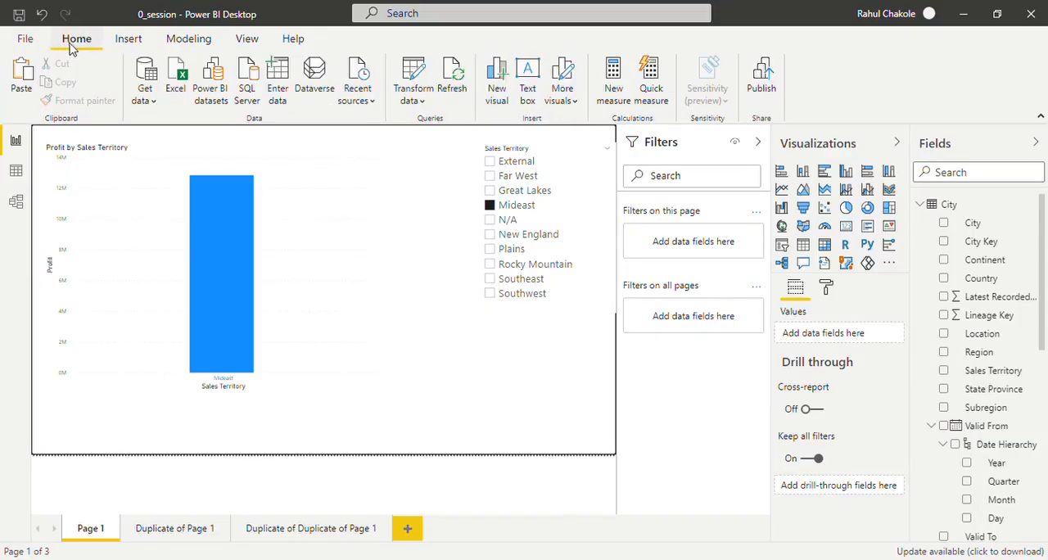
- Open the Sync slicers settings for the Sales Territory slicer and make it visible on both duplicate pages
{"action": "left_click", "coordinate": [247, 39]}
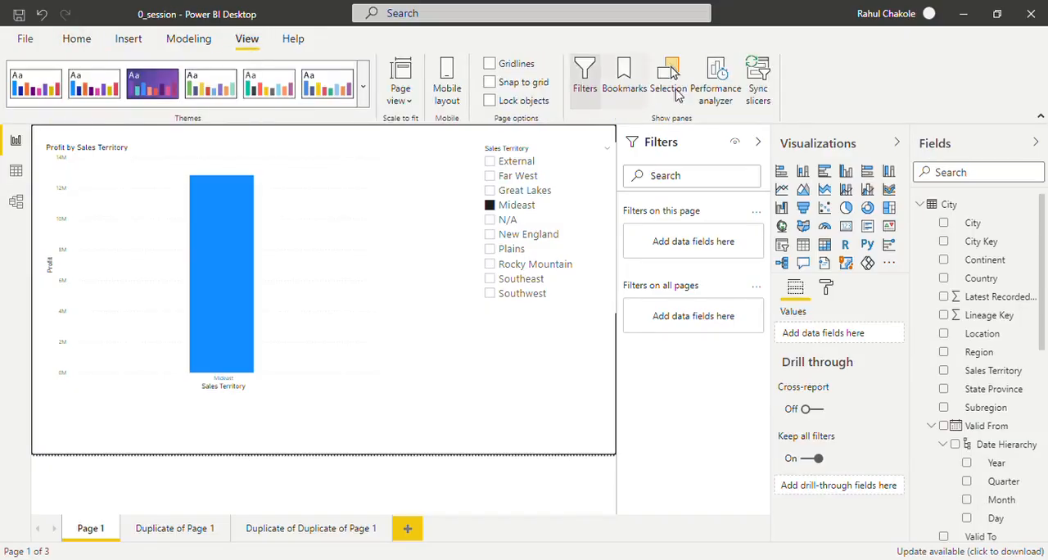
{"action": "left_click", "coordinate": [760, 82]}
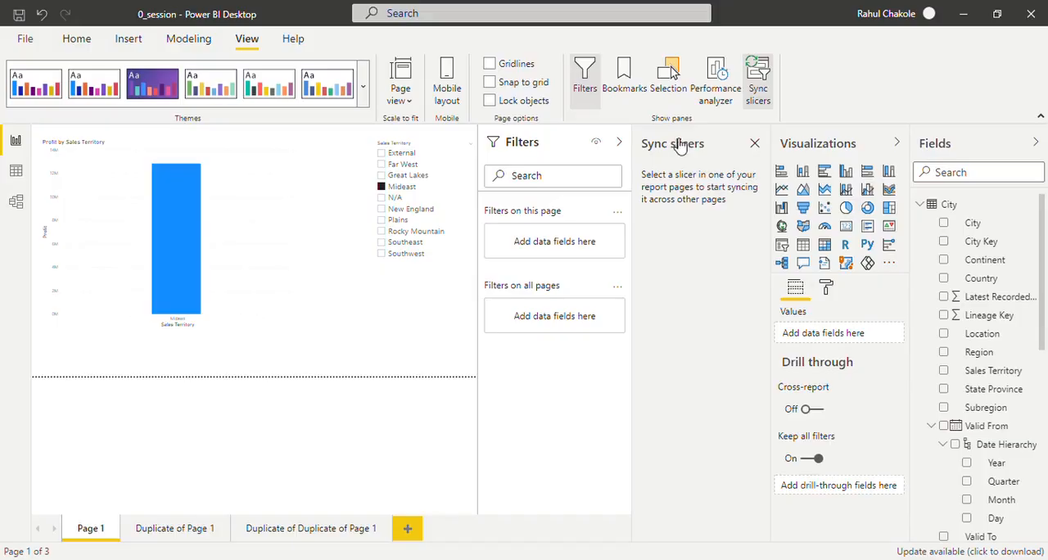
{"action": "left_click", "coordinate": [420, 272]}
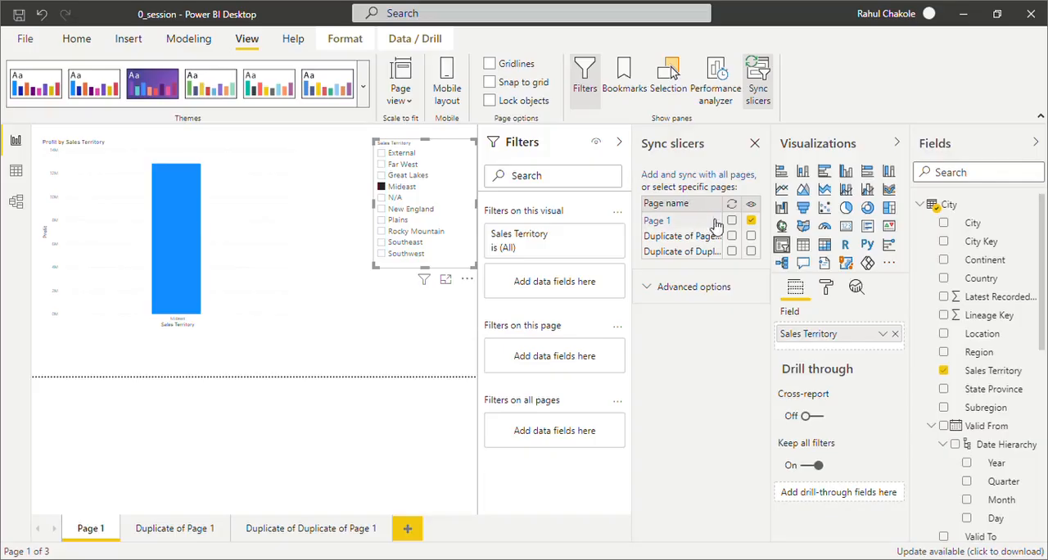
{"action": "left_click", "coordinate": [751, 236]}
{"action": "left_click", "coordinate": [732, 251]}
- Check the Sales Territory slicer and chart on both duplicate pages, then return to Page 1
{"action": "left_click", "coordinate": [187, 530]}
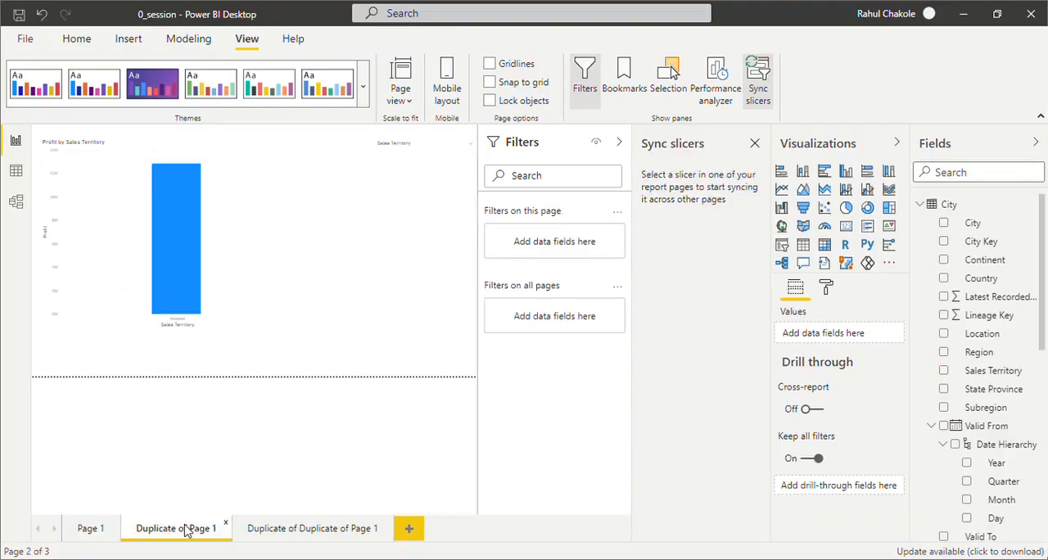
{"action": "left_click", "coordinate": [262, 531]}
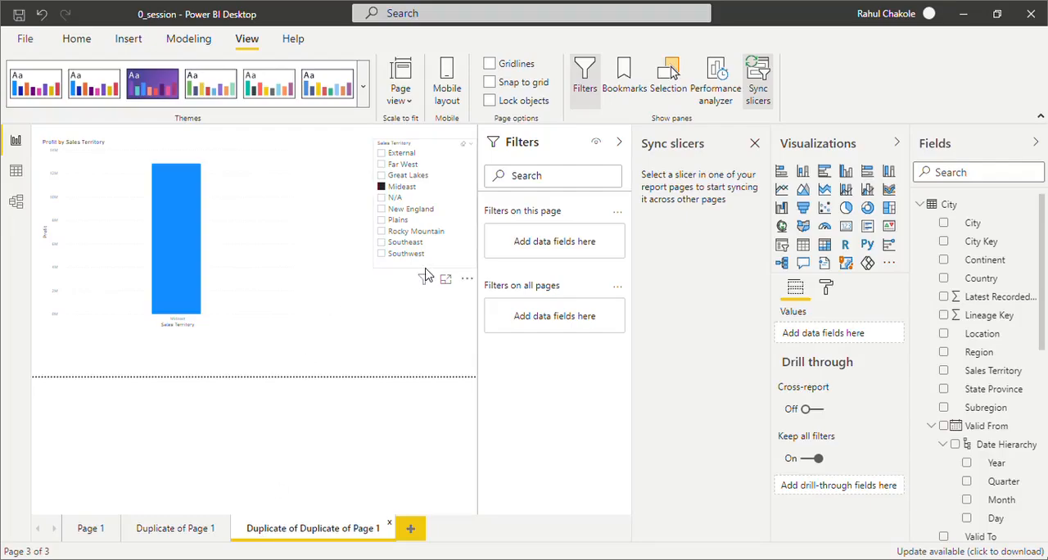
{"action": "left_click", "coordinate": [94, 539]}
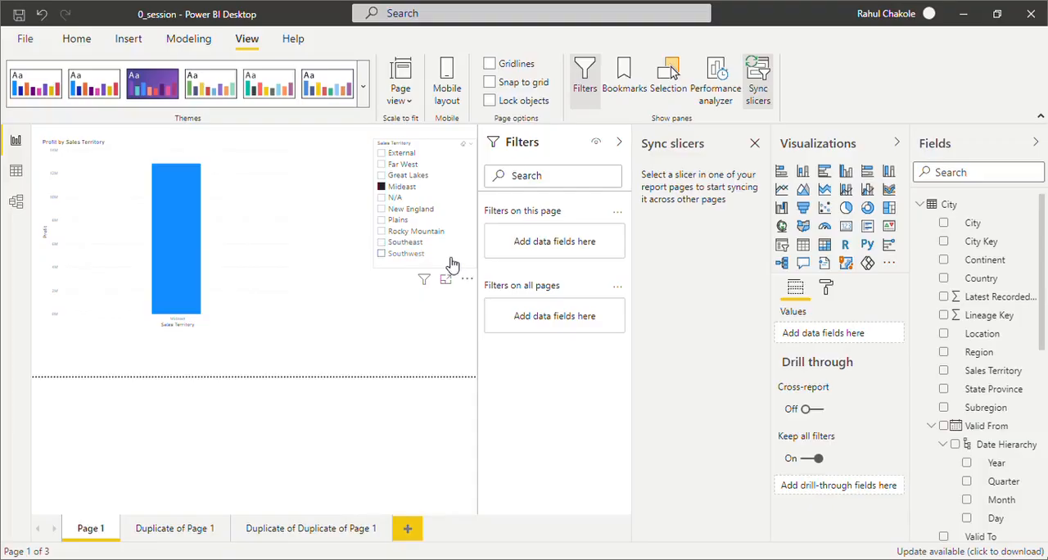
- Choose Southwest in the Sales Territory slicer and turn on its syncing for Page 1 and both duplicate pages
{"action": "left_click", "coordinate": [450, 258]}
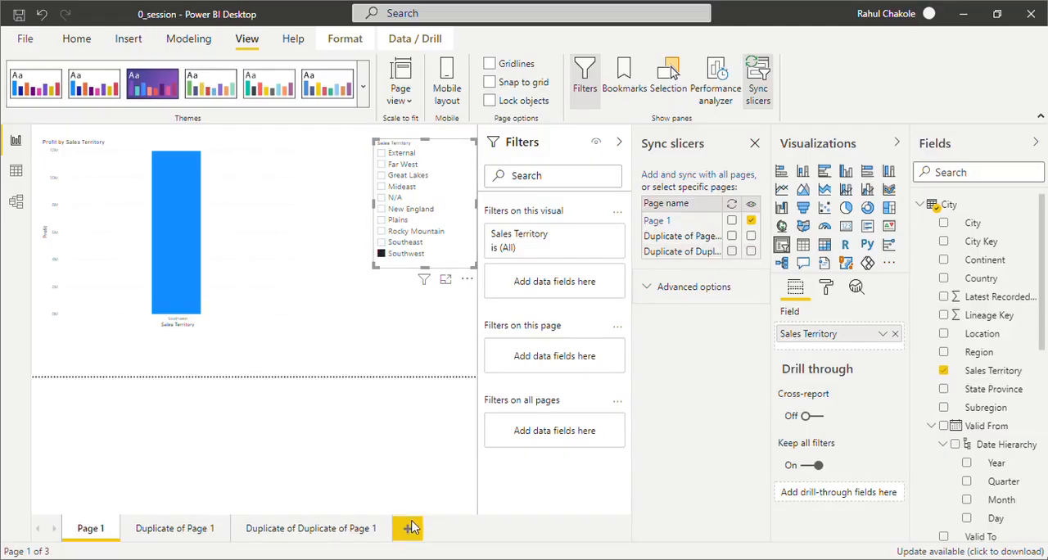
{"action": "left_click", "coordinate": [731, 220]}
{"action": "left_click", "coordinate": [732, 236]}
- Clear the Sales Territory slicer's selection on Page 1, check the chart on both duplicate pages, and return to Page 1
{"action": "left_click", "coordinate": [465, 150]}
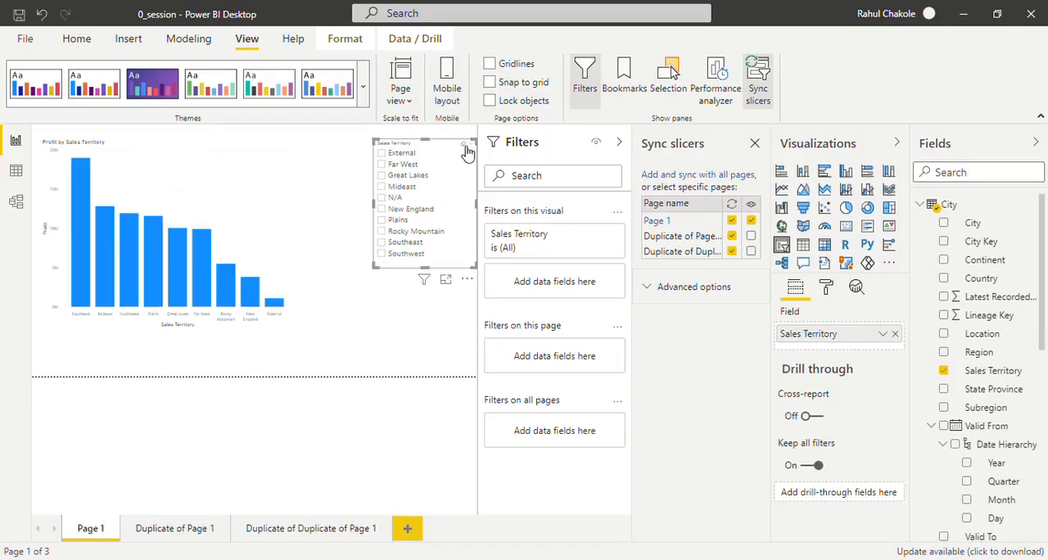
{"action": "left_click", "coordinate": [154, 530]}
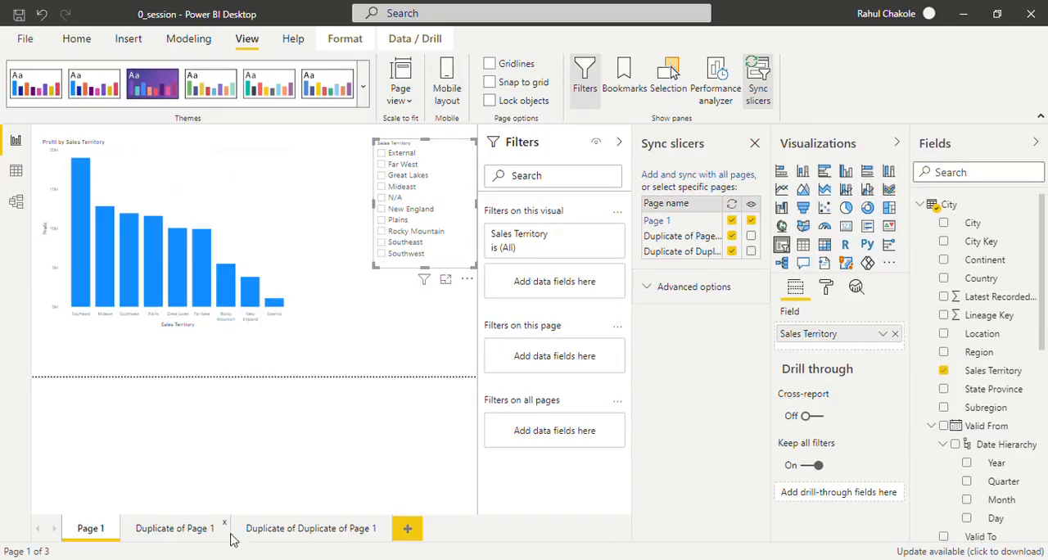
{"action": "left_click", "coordinate": [291, 532]}
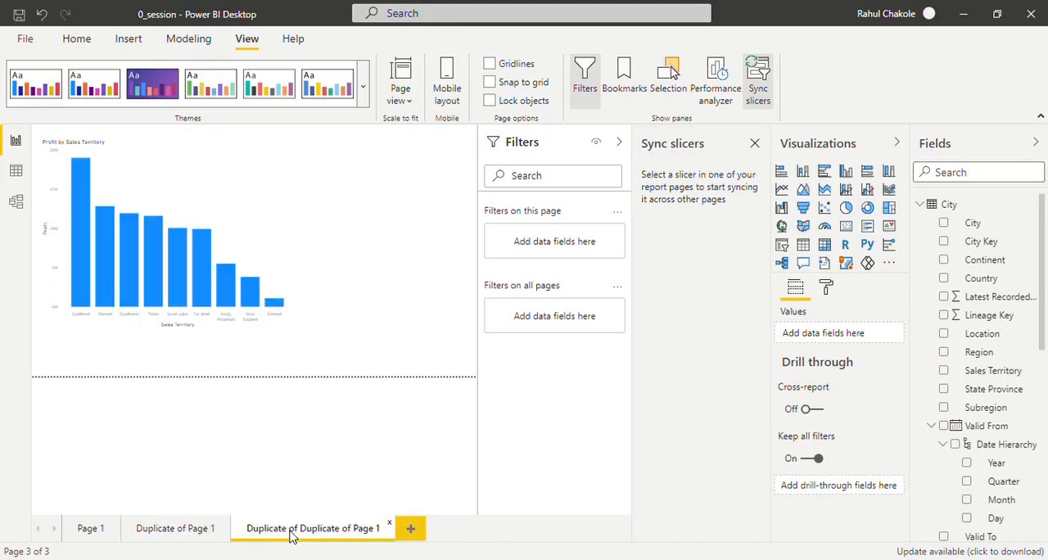
{"action": "left_click", "coordinate": [97, 540]}
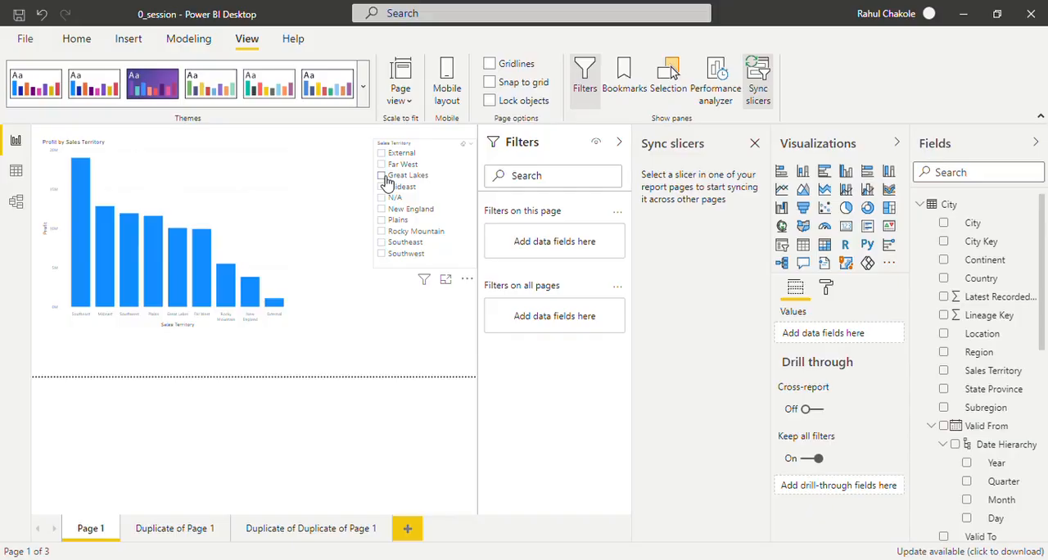
- Test the slicer sync by choosing Great Lakes and checking both duplicate pages, and clear that choice on Page 1
{"action": "left_click", "coordinate": [383, 176]}
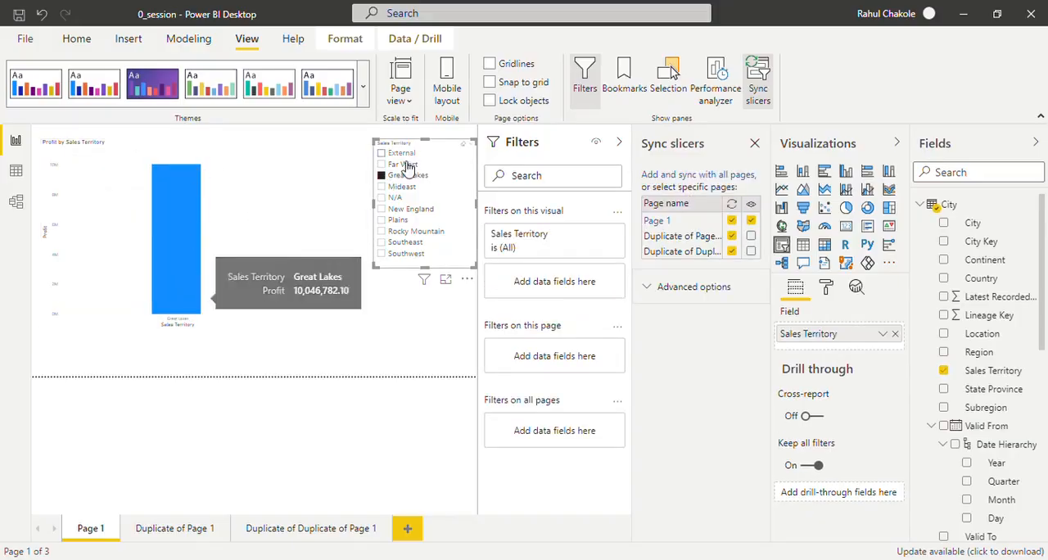
{"action": "left_click", "coordinate": [174, 530]}
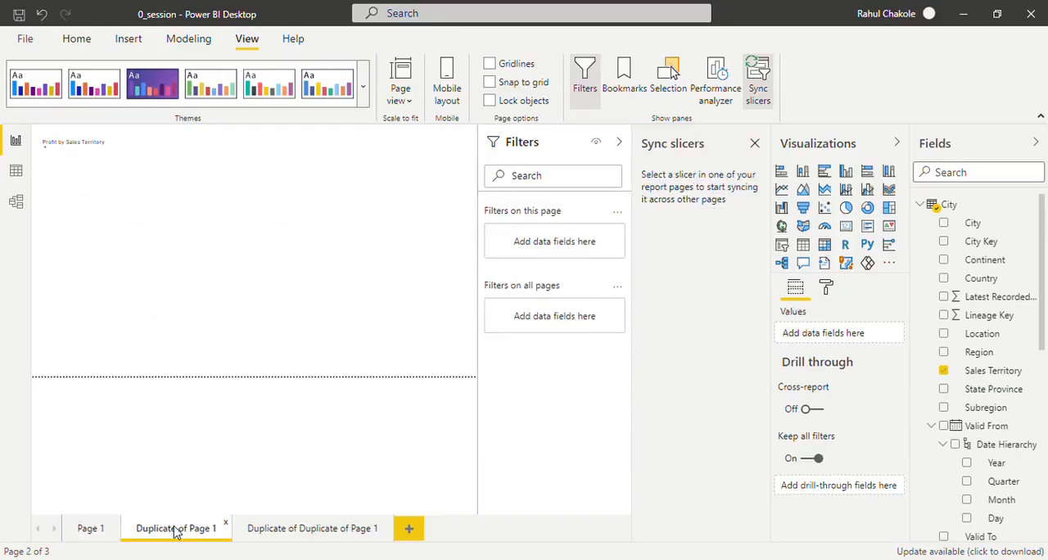
{"action": "left_click", "coordinate": [336, 532]}
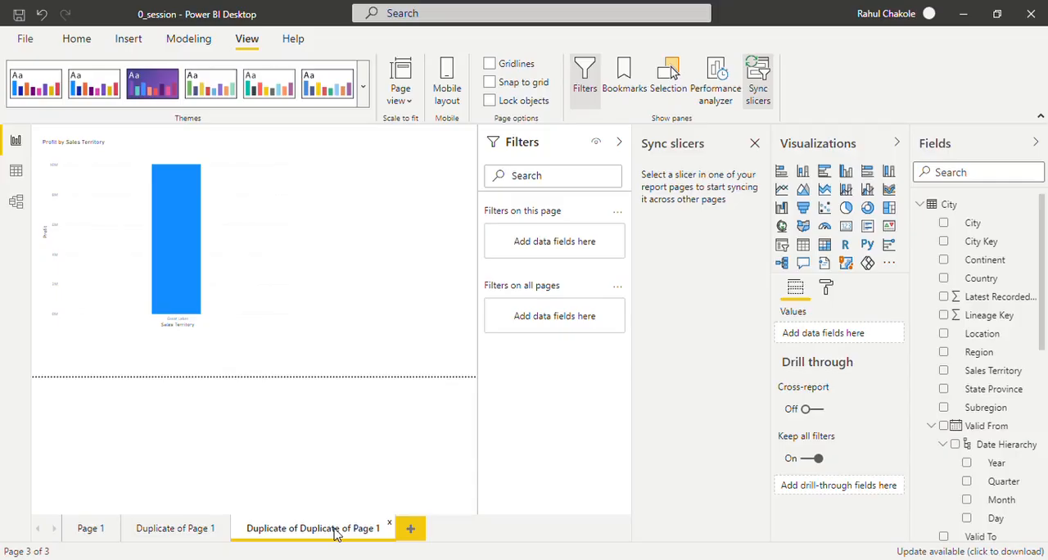
{"action": "left_click", "coordinate": [201, 532]}
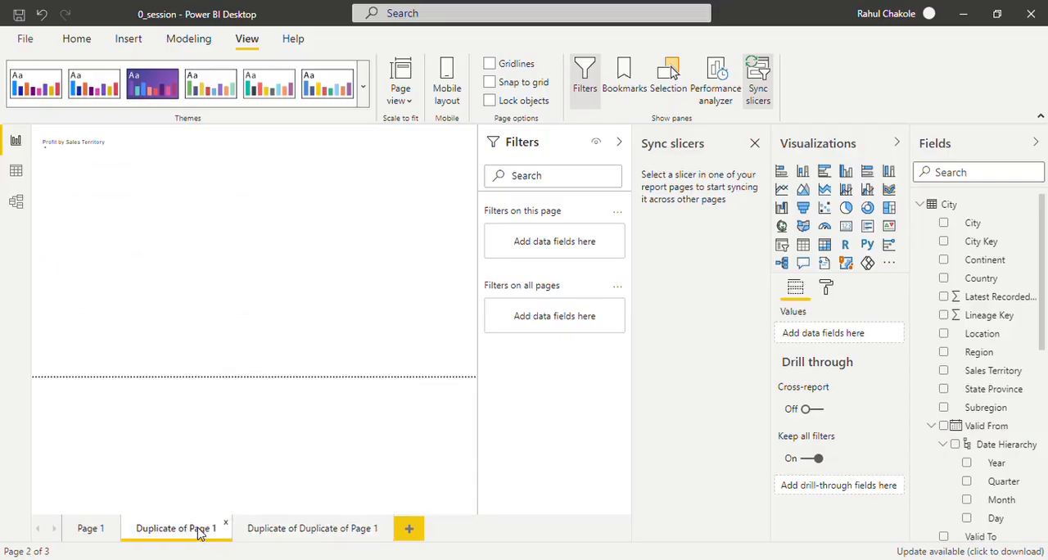
{"action": "left_click", "coordinate": [87, 532]}
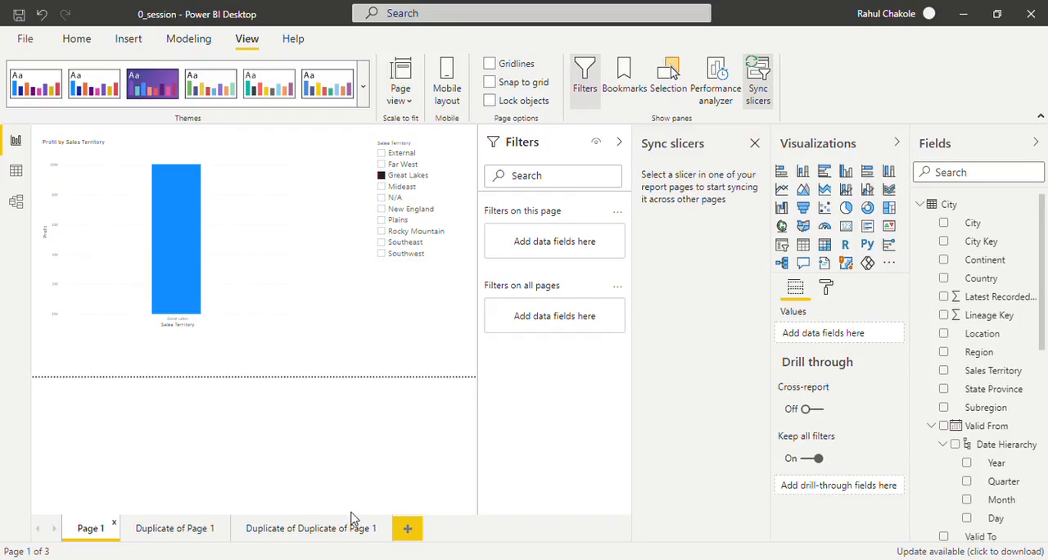
{"action": "left_click", "coordinate": [387, 177]}
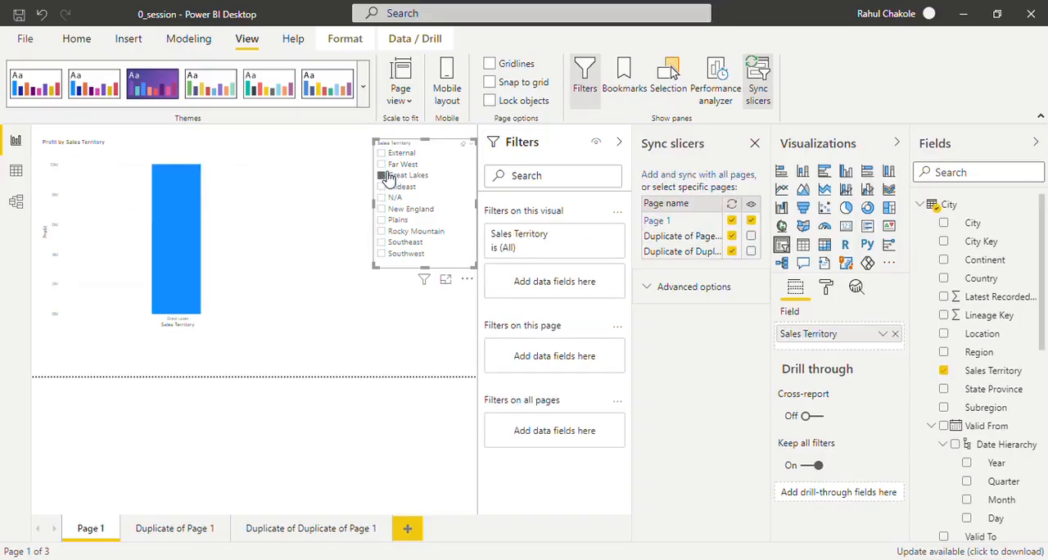
{"action": "left_click", "coordinate": [382, 175]}
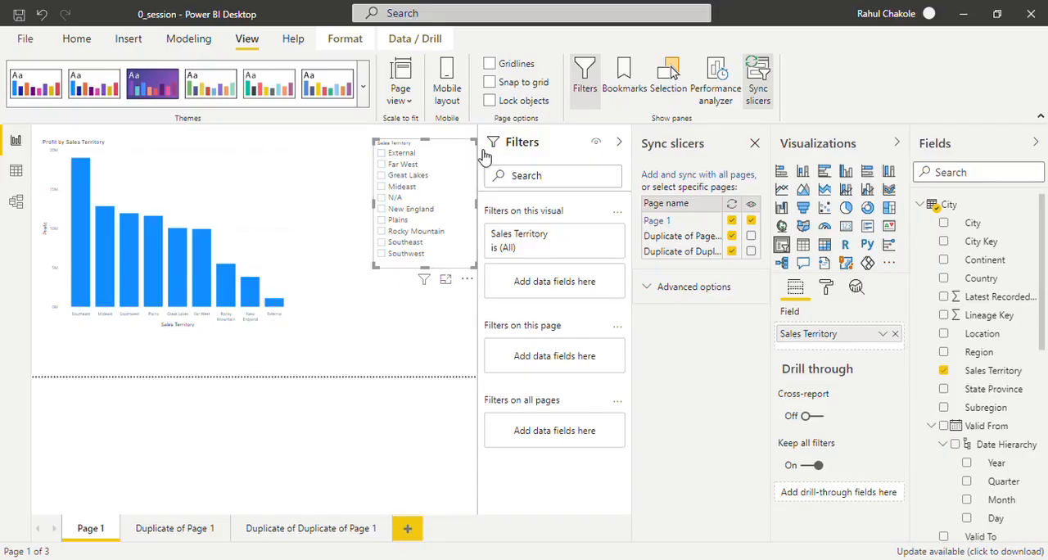
- Change the Sales Territory slicer to a dropdown and shrink its height, keeping it level with the top of the chart
{"action": "left_click", "coordinate": [472, 150]}
{"action": "left_click", "coordinate": [483, 165]}
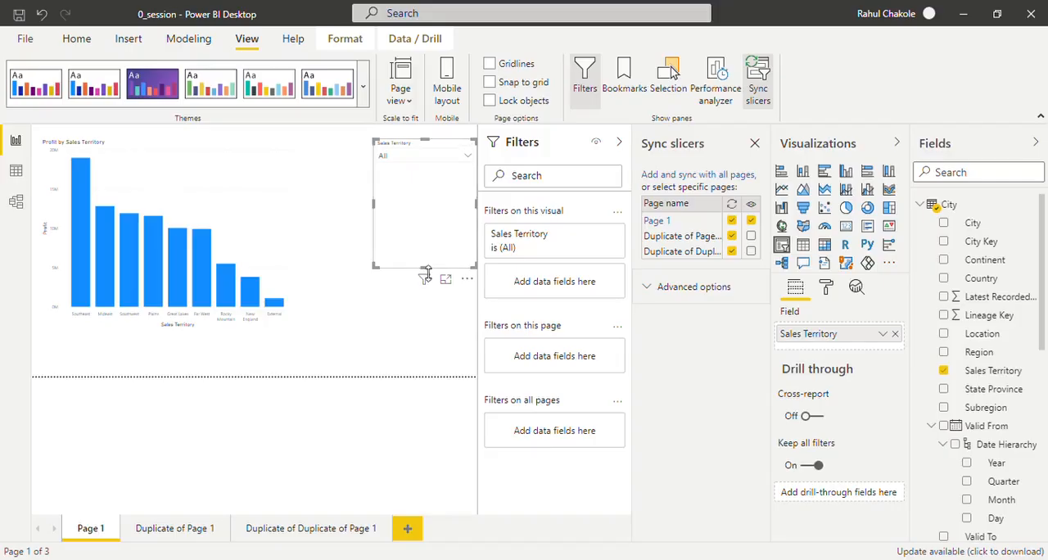
{"action": "left_click_drag", "start_coordinate": [425, 275], "coordinate": [426, 215]}
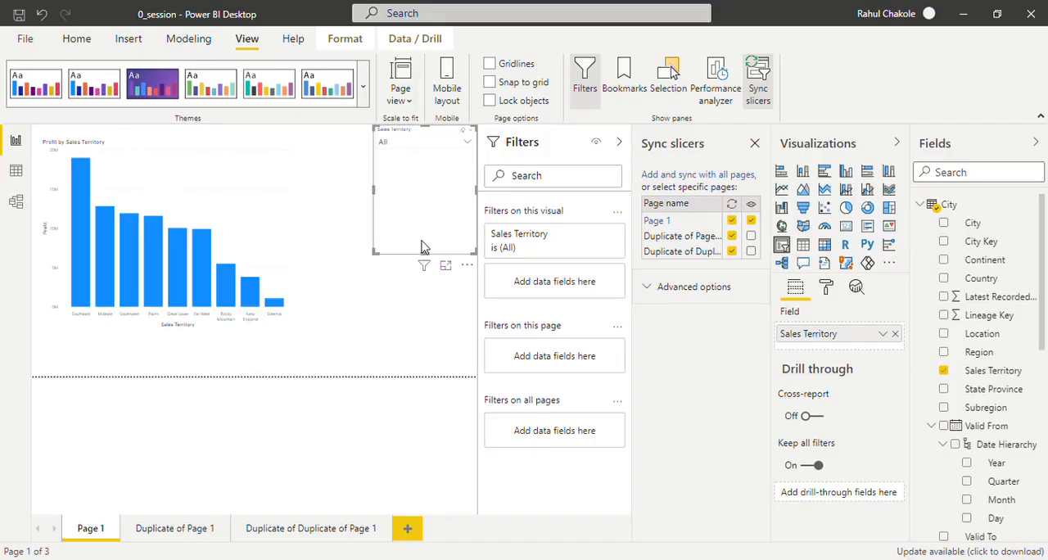
{"action": "left_click_drag", "start_coordinate": [425, 252], "coordinate": [433, 171]}
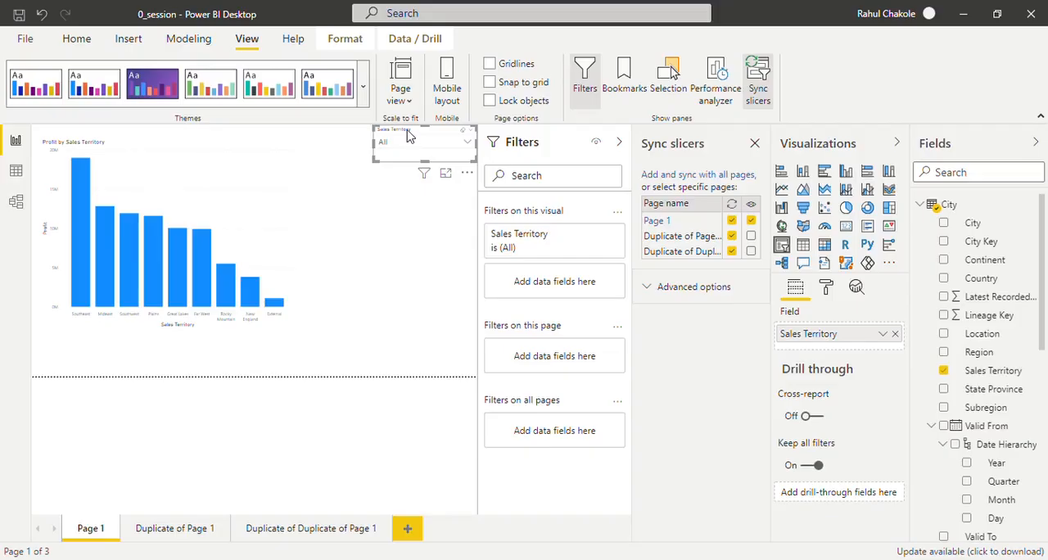
{"action": "left_click_drag", "start_coordinate": [410, 141], "coordinate": [407, 154]}
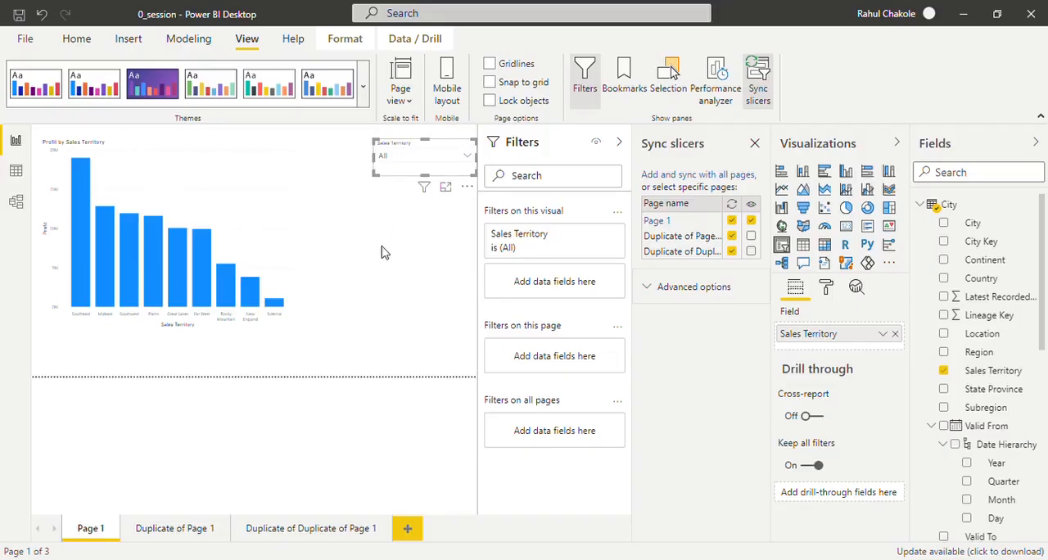
{"action": "left_click", "coordinate": [407, 248]}
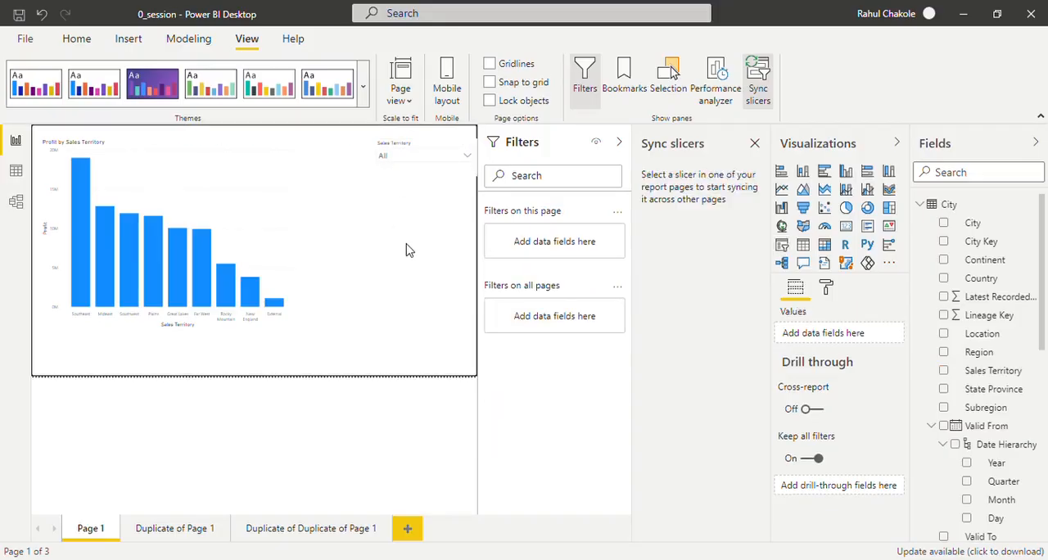
- Add a Valid From date slicer on Page 1 and shrink it to fit compactly below the Sales Territory slicer
{"action": "left_click", "coordinate": [782, 245]}
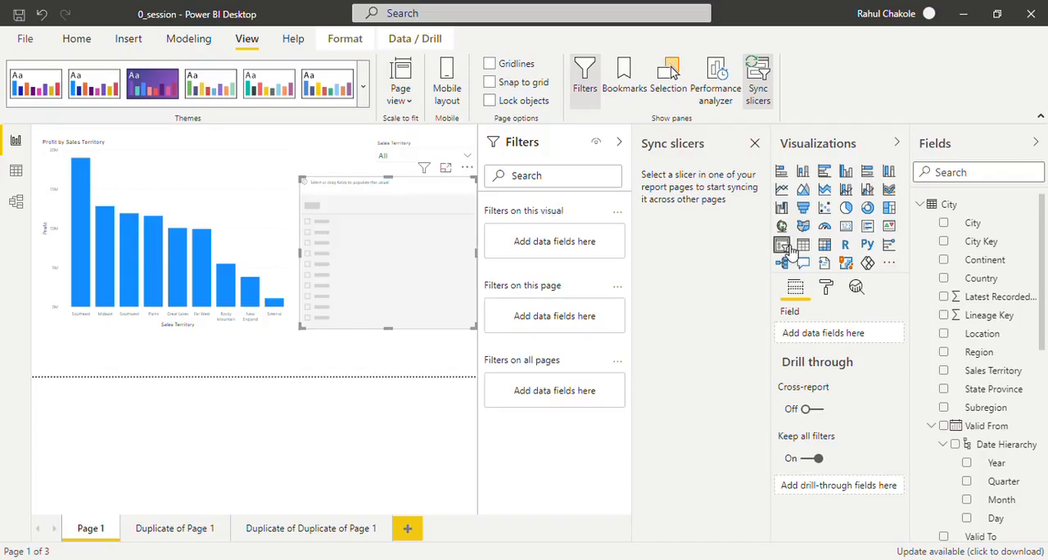
{"action": "left_click", "coordinate": [945, 426]}
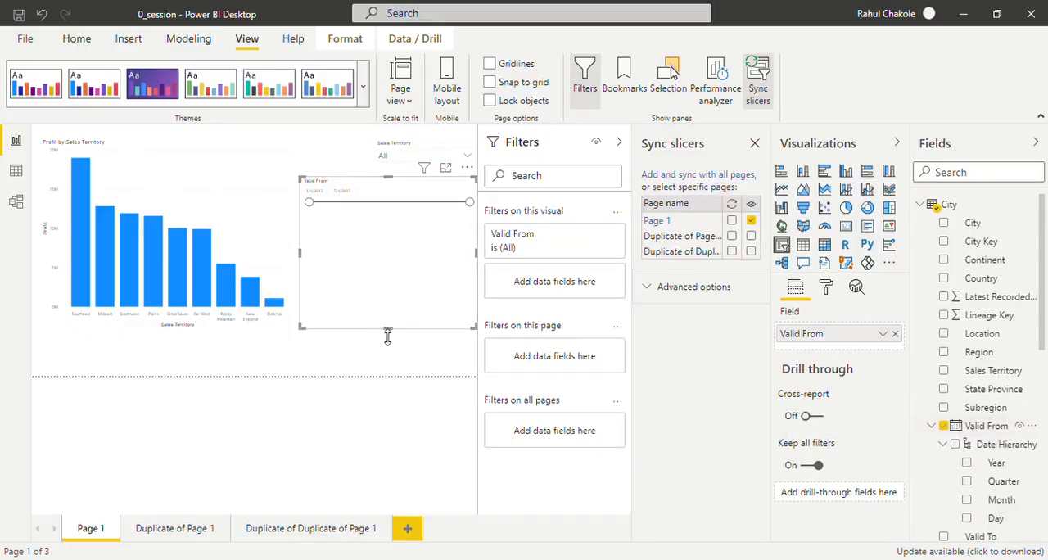
{"action": "left_click_drag", "start_coordinate": [391, 333], "coordinate": [390, 280]}
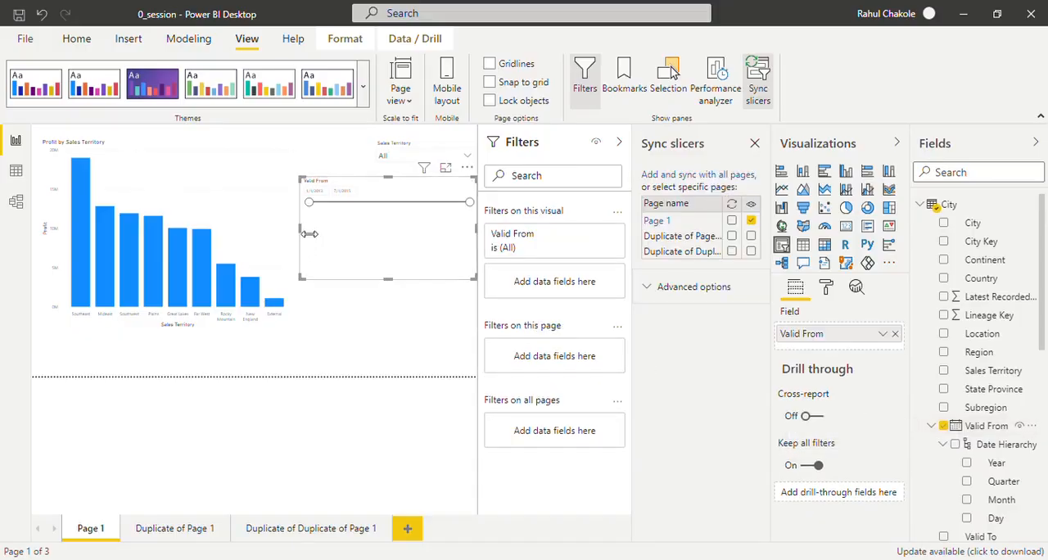
{"action": "left_click_drag", "start_coordinate": [302, 237], "coordinate": [355, 249]}
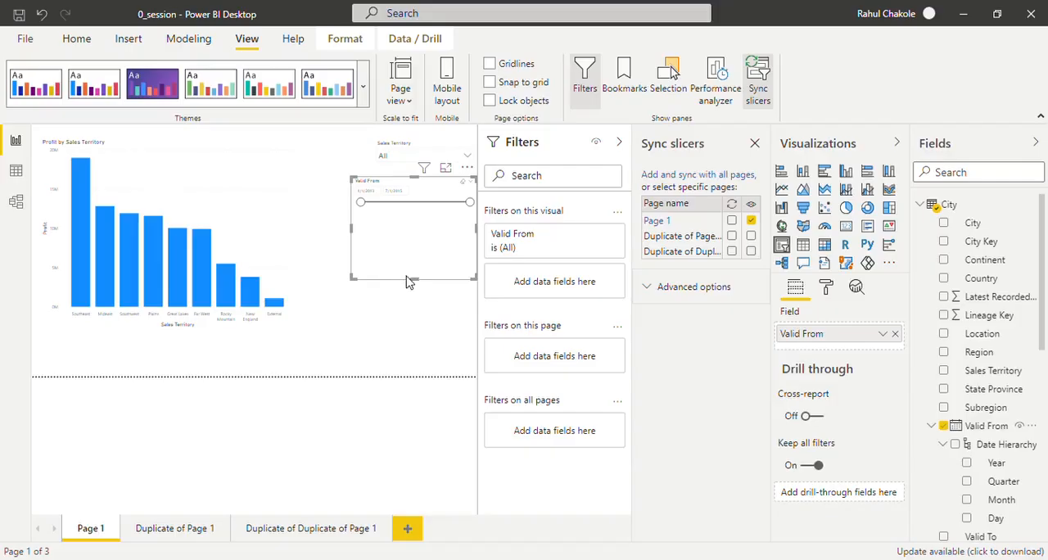
{"action": "left_click_drag", "start_coordinate": [413, 280], "coordinate": [414, 232]}
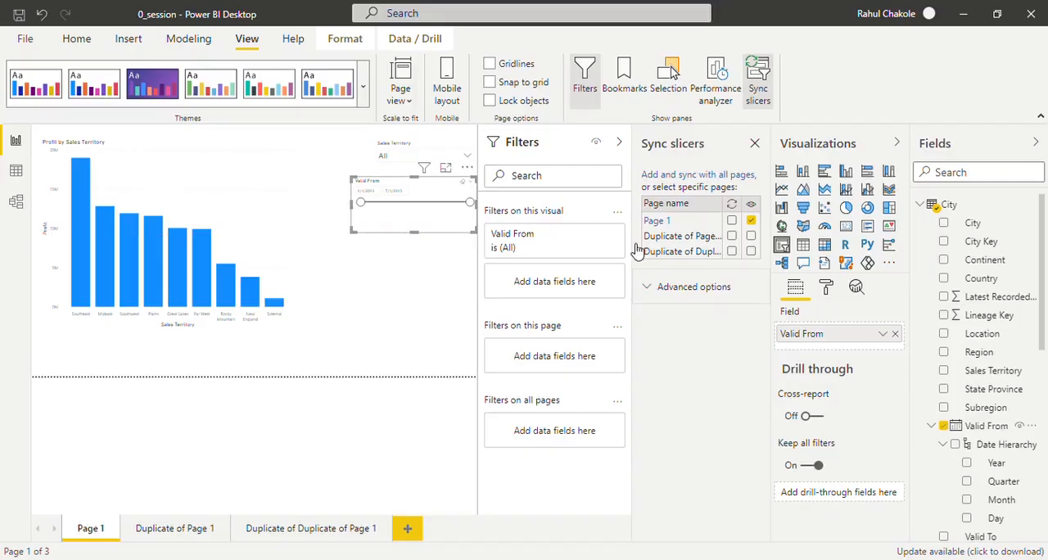
- Set the text size of the Valid From slicer's date inputs to 17 pt
{"action": "left_click", "coordinate": [828, 289]}
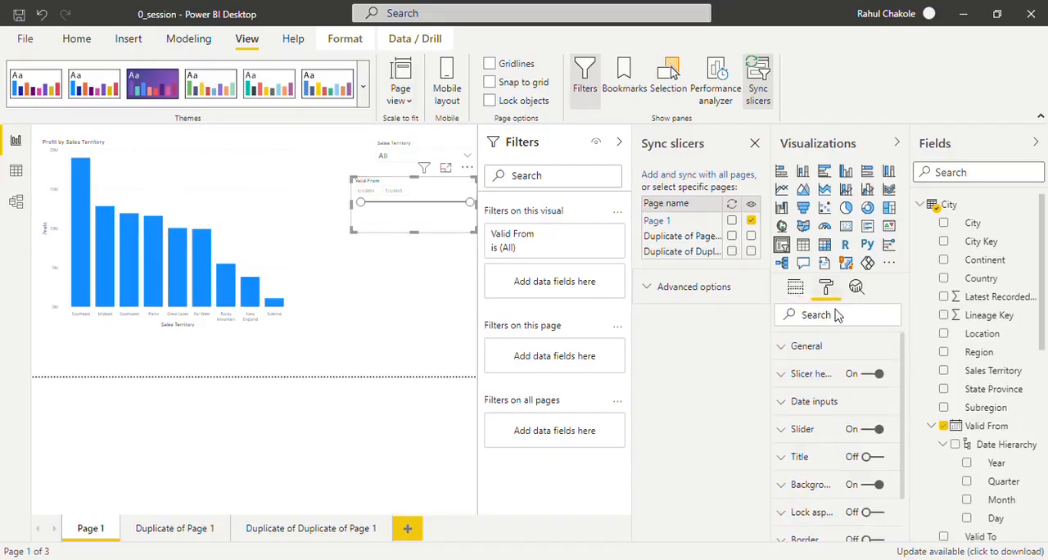
{"action": "left_click", "coordinate": [829, 407]}
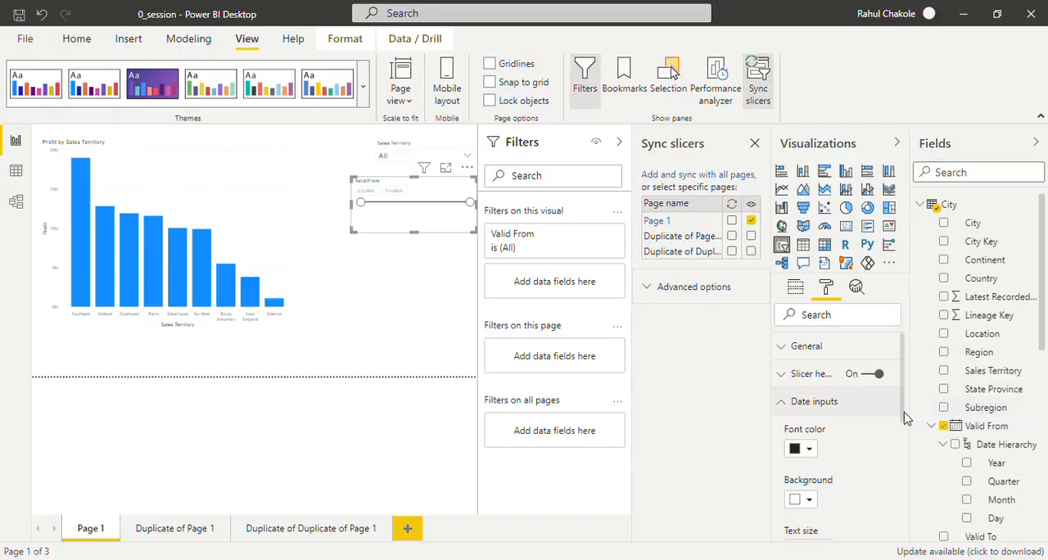
{"action": "scroll", "coordinate": [909, 459], "scroll_direction": "down", "scroll_amount": 3}
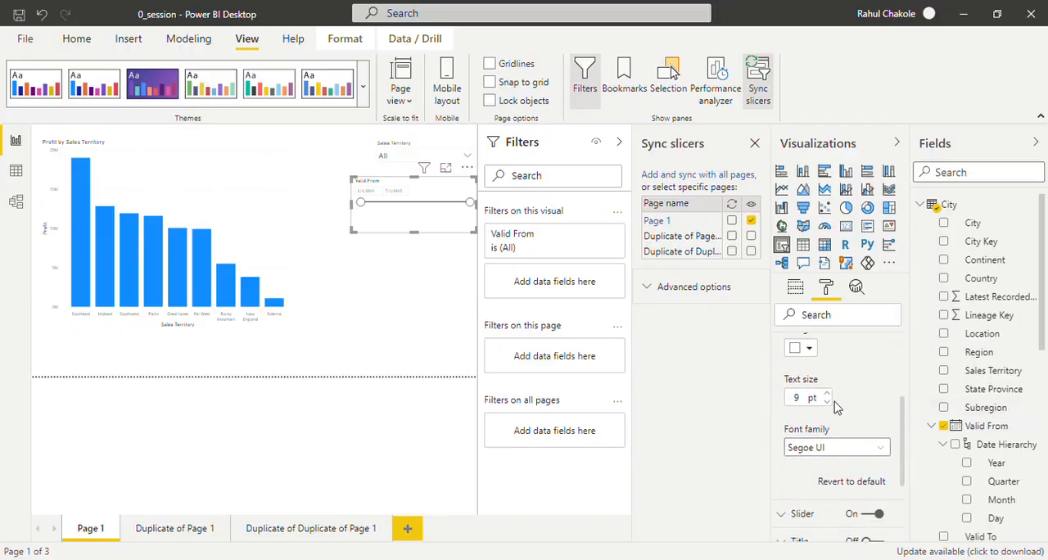
{"action": "left_click", "coordinate": [830, 395]}
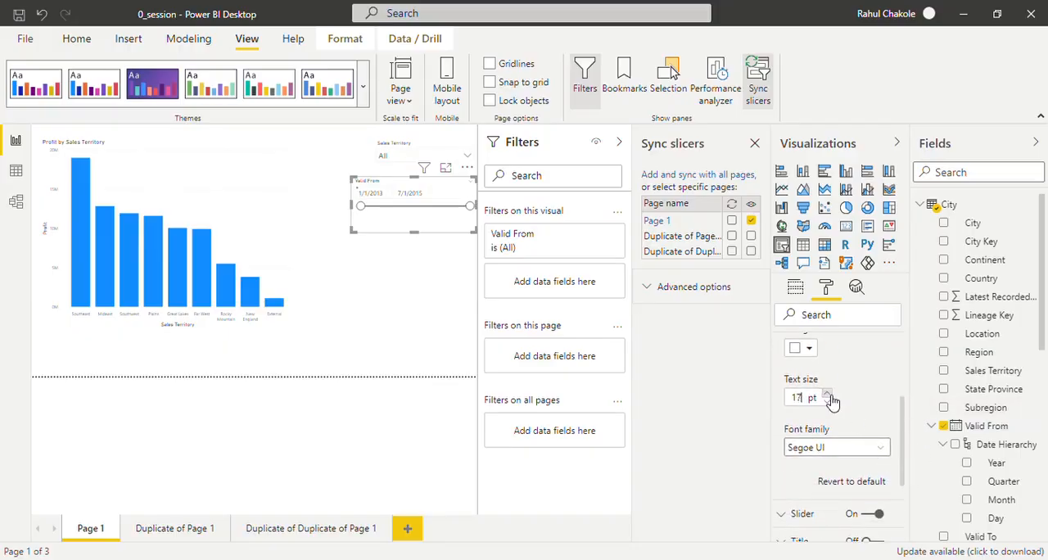
{"action": "left_click", "coordinate": [830, 401]}
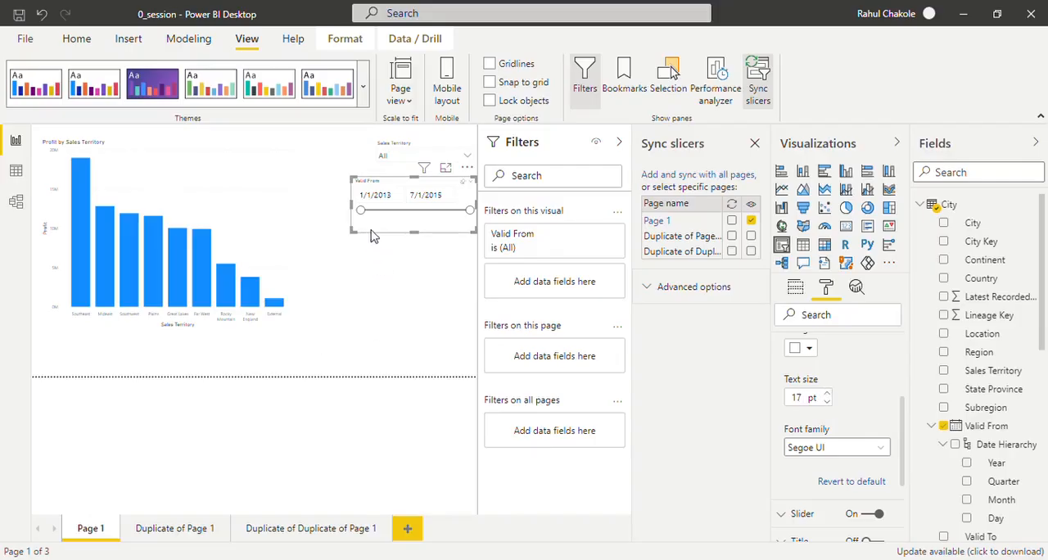
- Try a Valid From start date of 1/13/2014, check both duplicate pages, and clear the date filter on Page 1
{"action": "left_click_drag", "start_coordinate": [360, 210], "coordinate": [411, 219]}
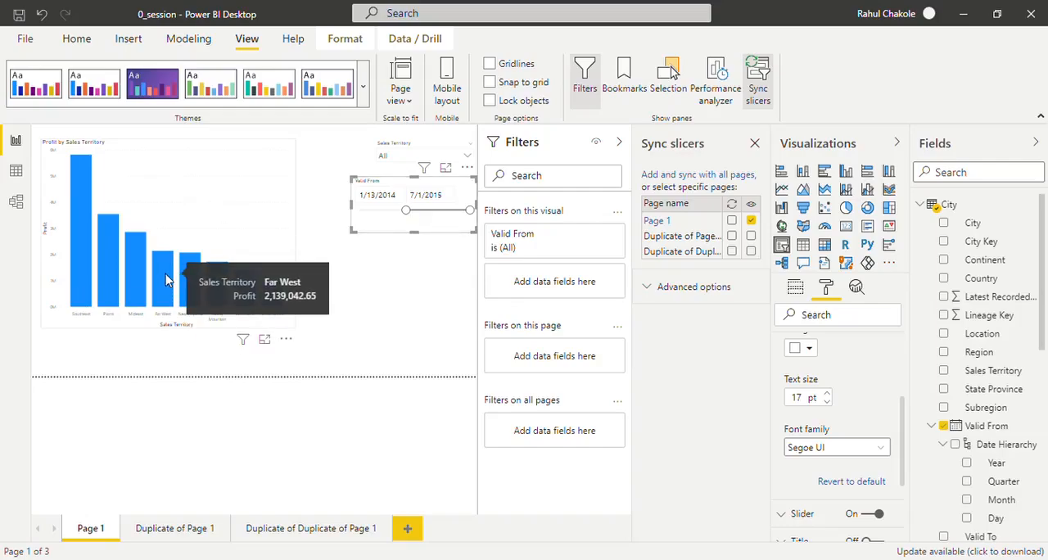
{"action": "left_click", "coordinate": [158, 531]}
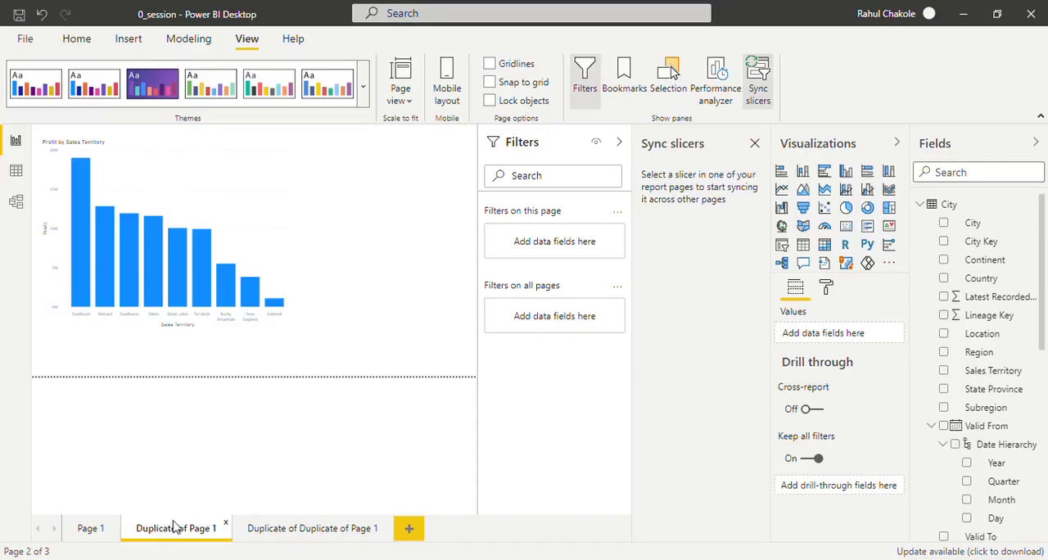
{"action": "left_click", "coordinate": [326, 524]}
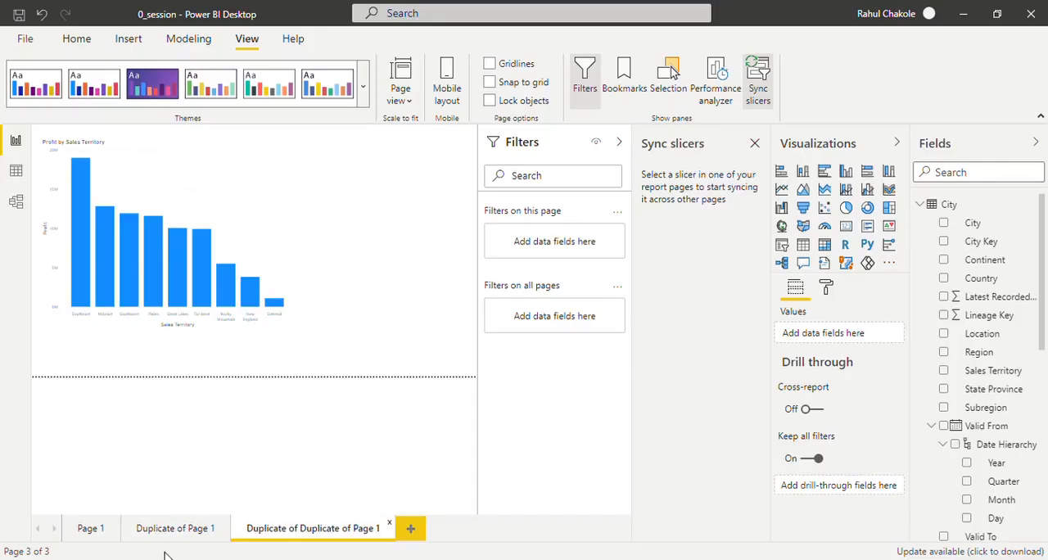
{"action": "left_click", "coordinate": [89, 531]}
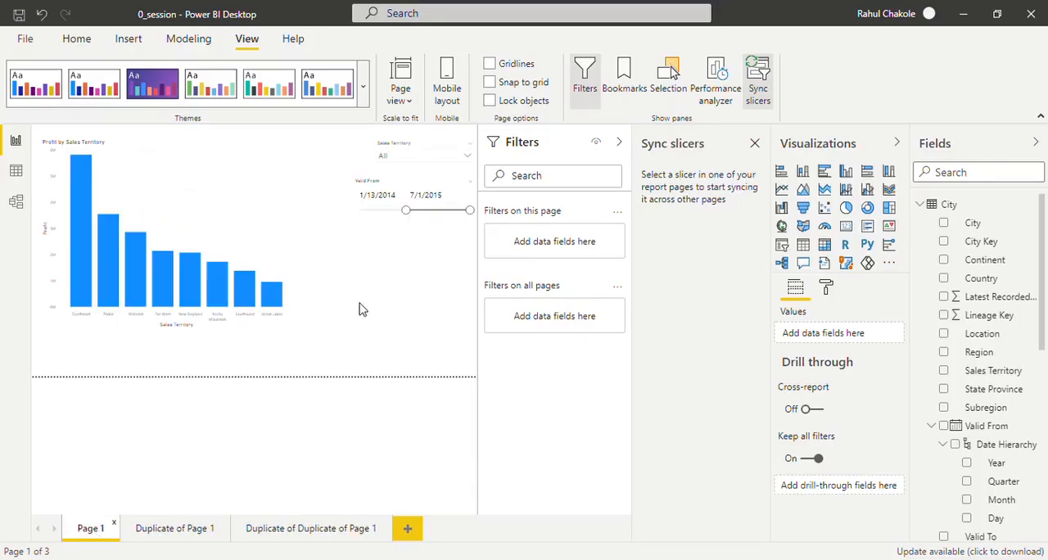
{"action": "left_click", "coordinate": [467, 189]}
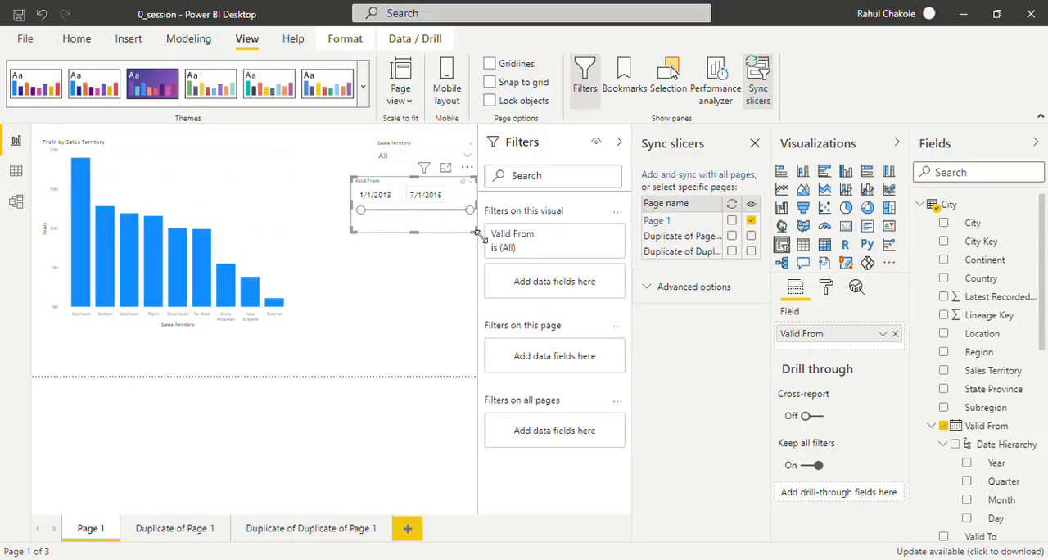
- Turn on syncing of the Valid From slicer for Page 1 and both duplicate pages
{"action": "left_click", "coordinate": [731, 221]}
{"action": "left_click", "coordinate": [732, 236]}
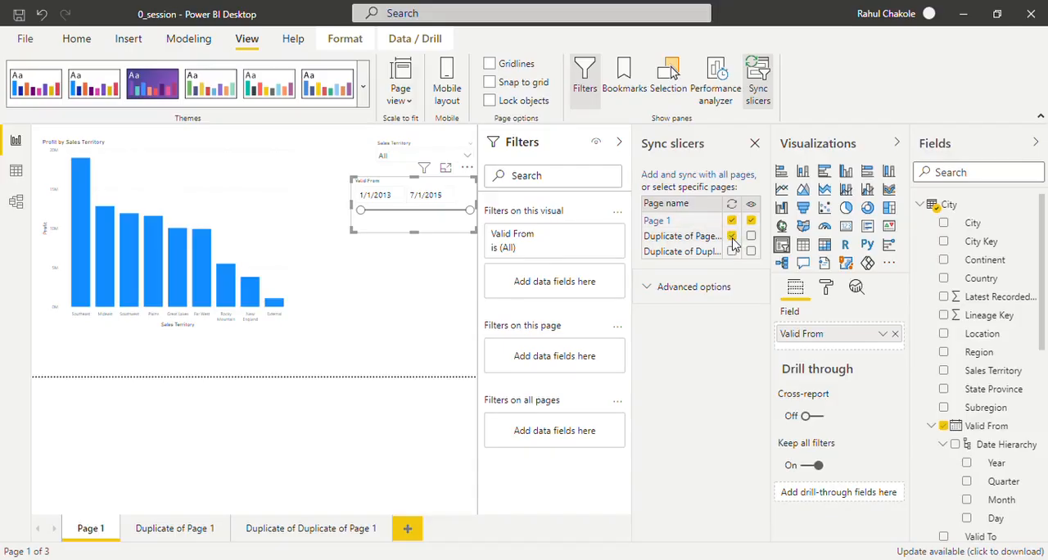
{"action": "left_click", "coordinate": [732, 252]}
- Set the Valid From slicer's start date to 2/26/2015, check the chart on both duplicate pages, and return to Page 1
{"action": "left_click_drag", "start_coordinate": [360, 211], "coordinate": [460, 219]}
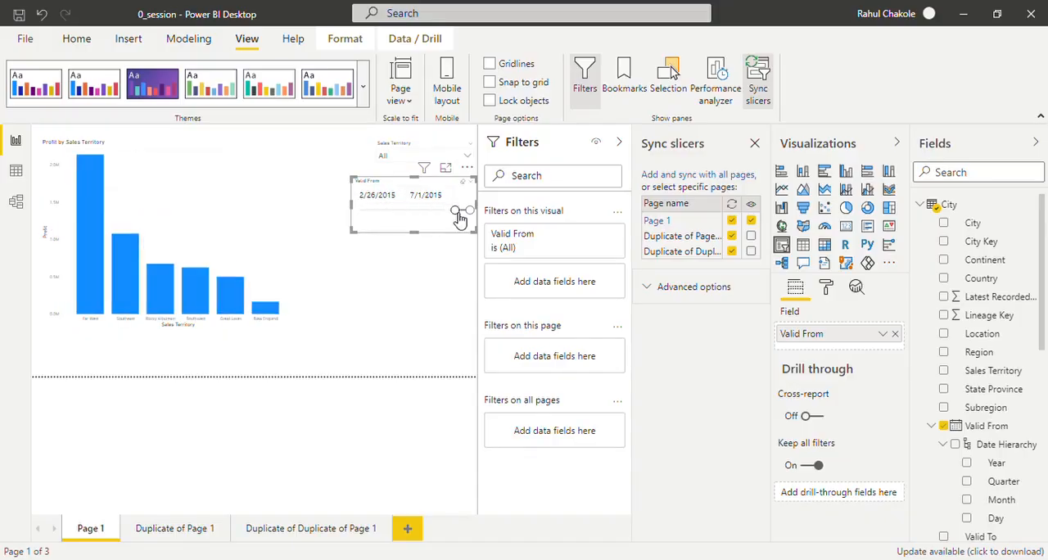
{"action": "left_click", "coordinate": [187, 527]}
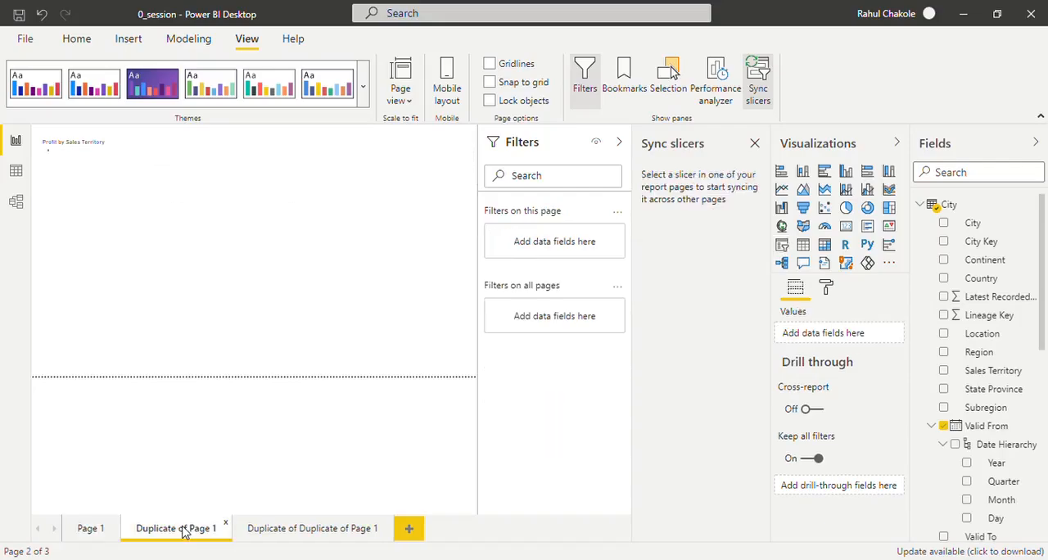
{"action": "left_click", "coordinate": [286, 532]}
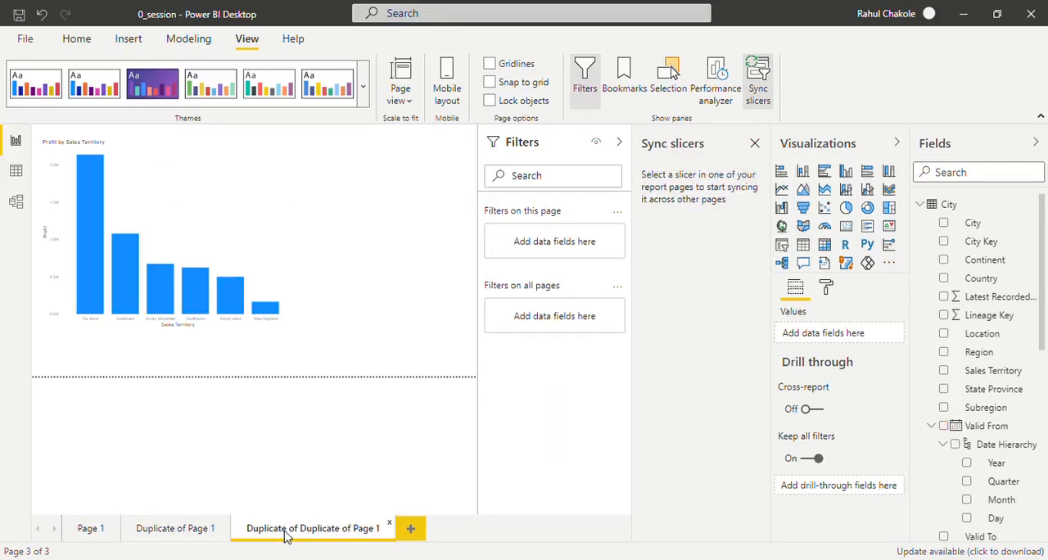
{"action": "left_click", "coordinate": [89, 529]}
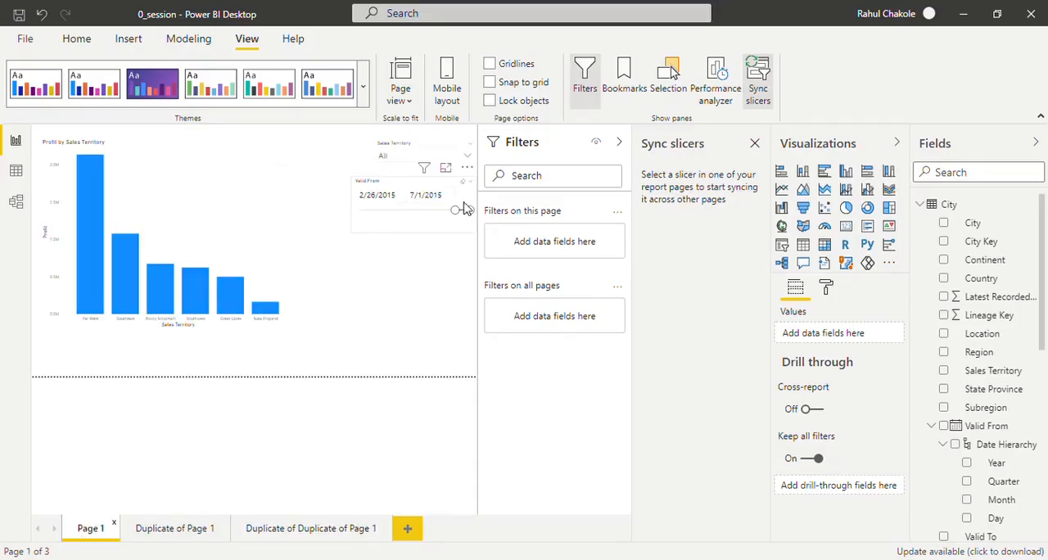
- Set the Valid From slicer's start date to 1/26/2013 on Page 1
{"action": "left_click_drag", "start_coordinate": [455, 211], "coordinate": [366, 223]}
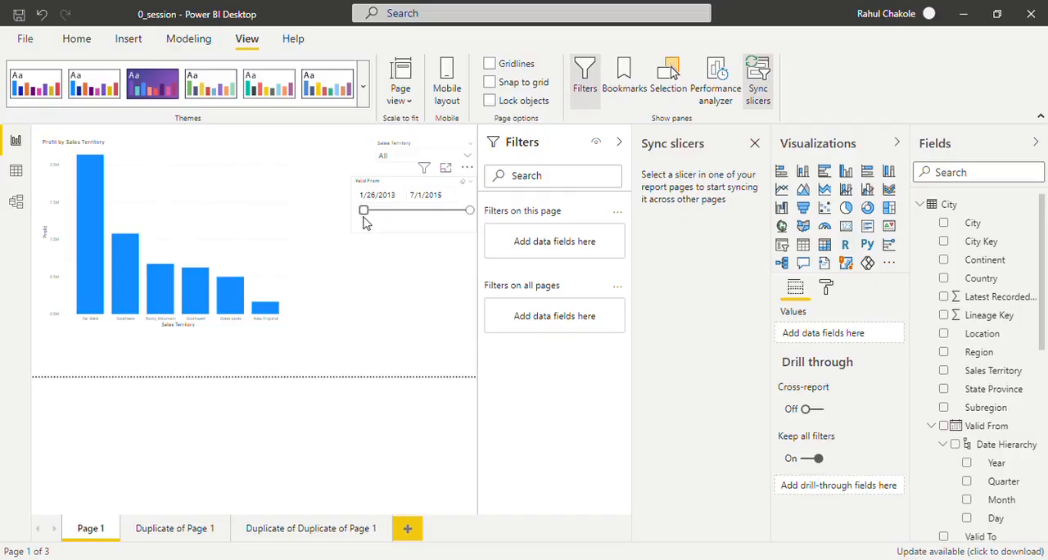
{"action": "left_click", "coordinate": [365, 223]}
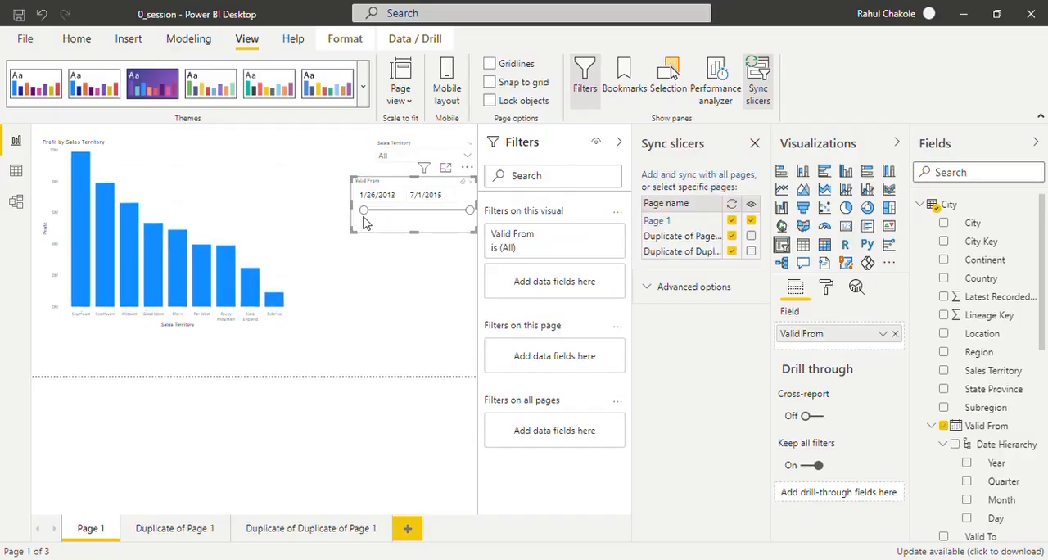